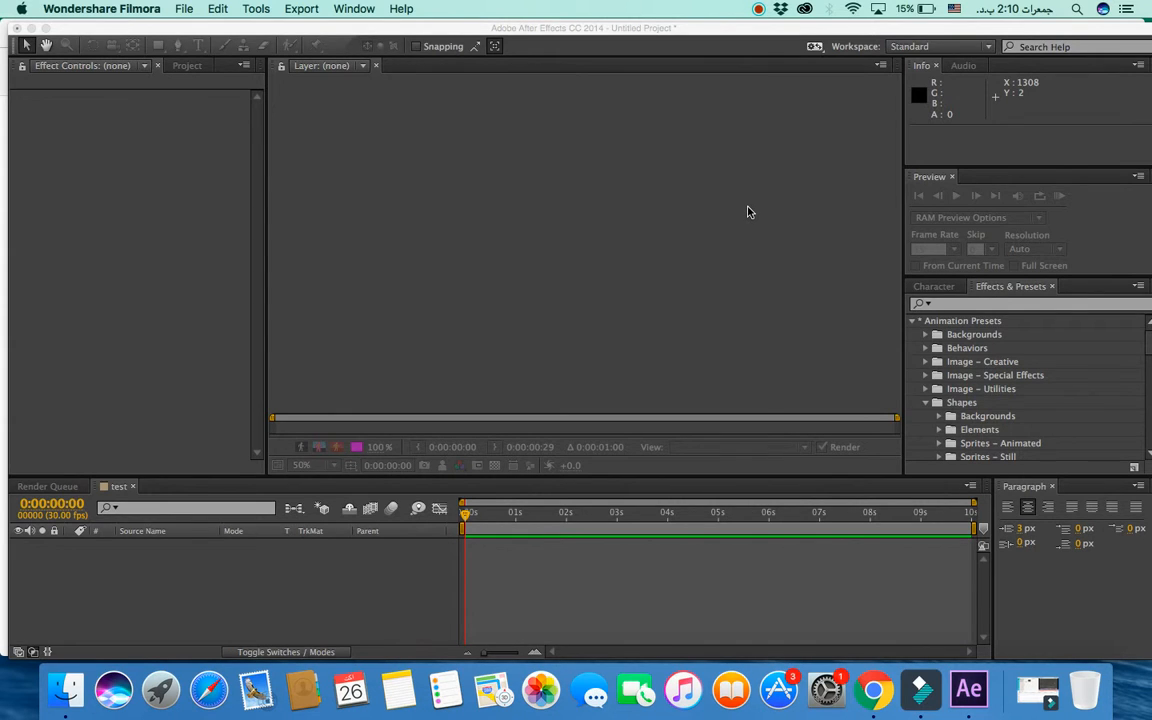
Step: Start a new composition and name it Text Effects
left_click(317, 178)
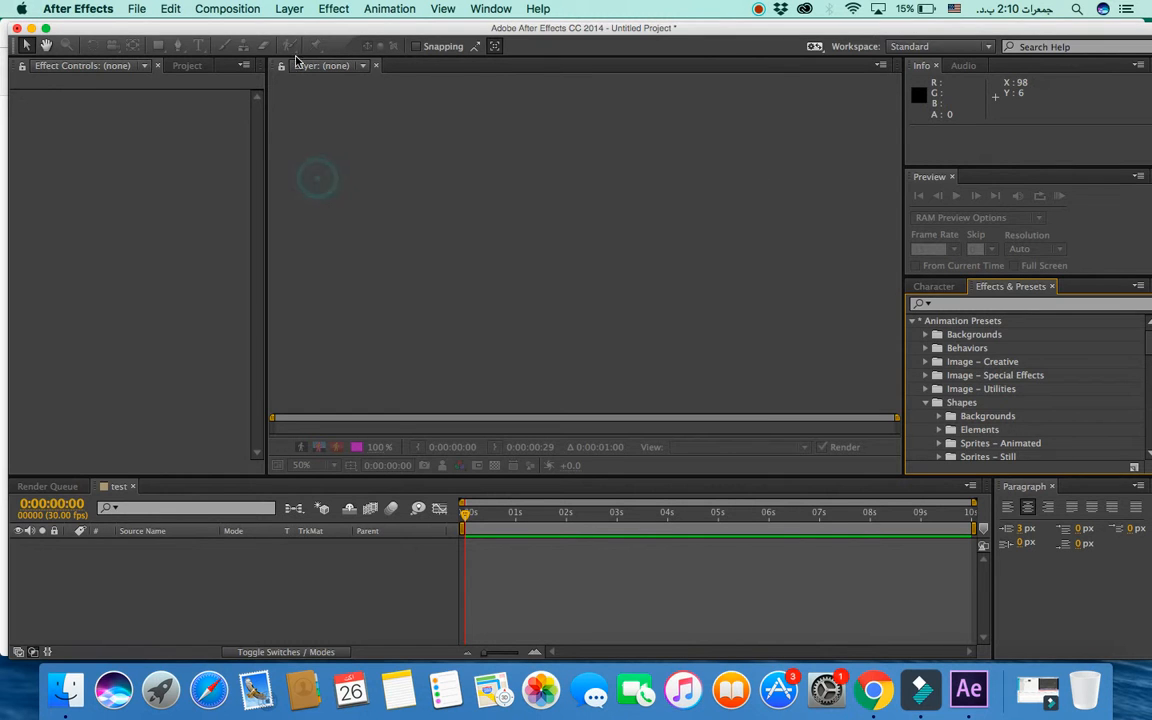
left_click(218, 9)
left_click(225, 28)
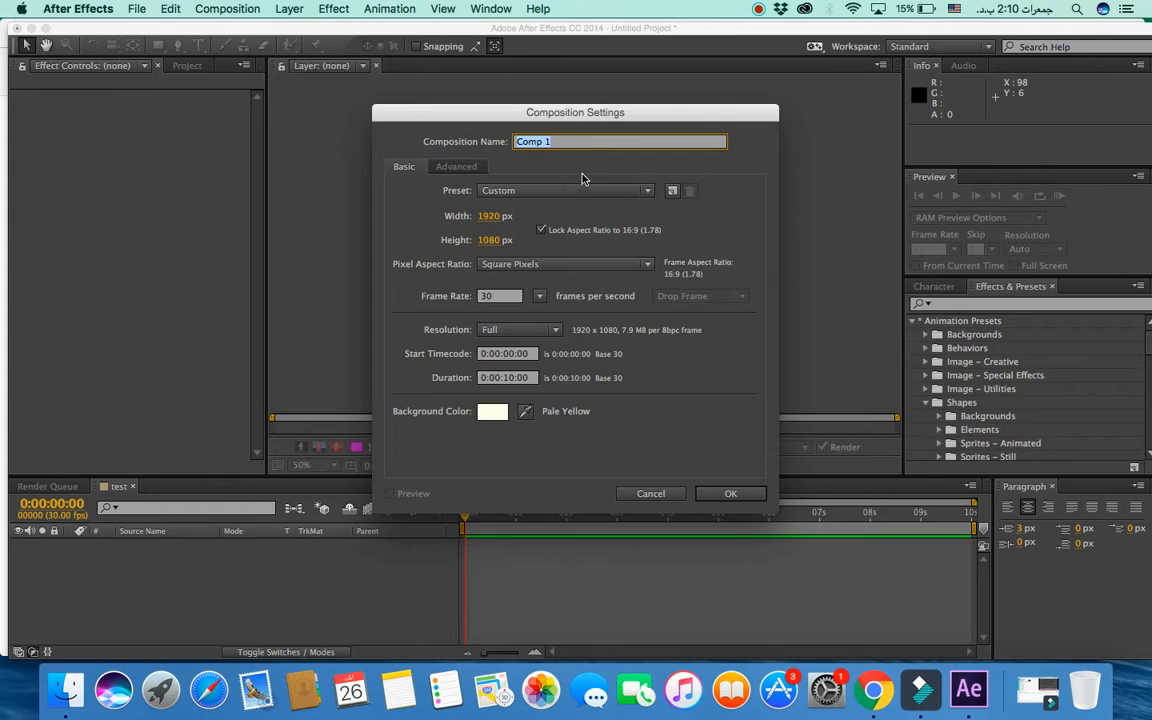
type("C")
left_click(518, 141)
key("Delete")
type("Text Effects")
Step: Set the new composition's background color to dark yellow #272704 and create the composition
left_click(491, 411)
left_click(608, 388)
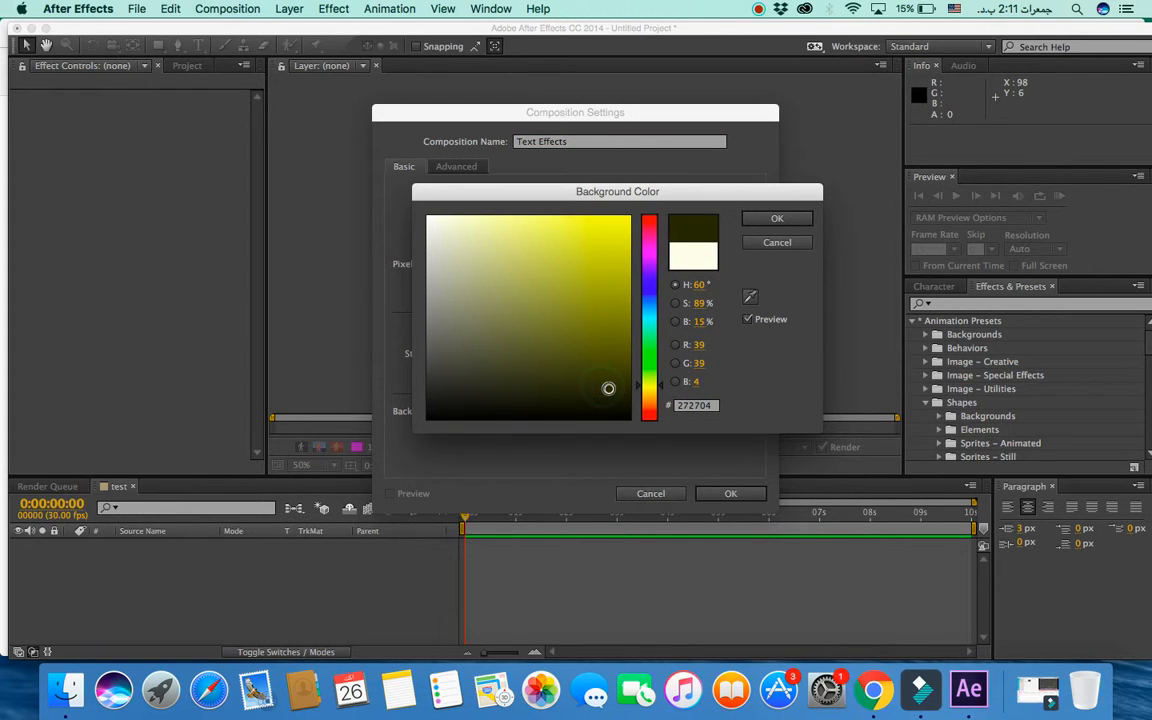
left_click(777, 219)
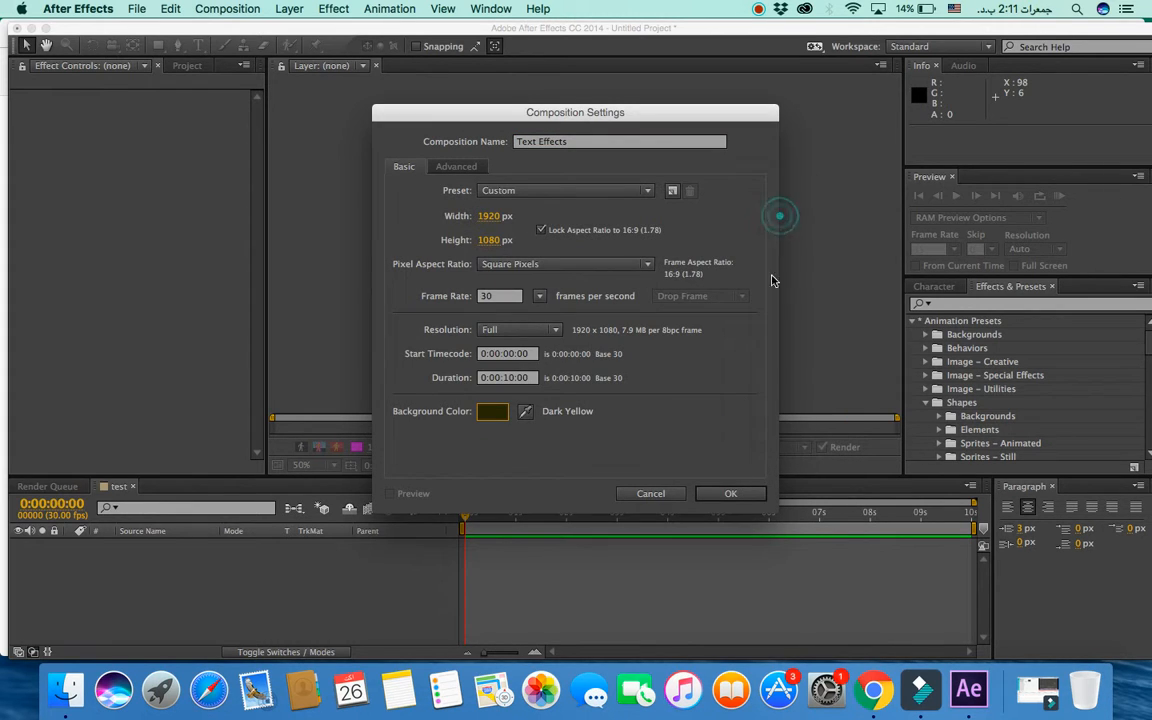
left_click(731, 495)
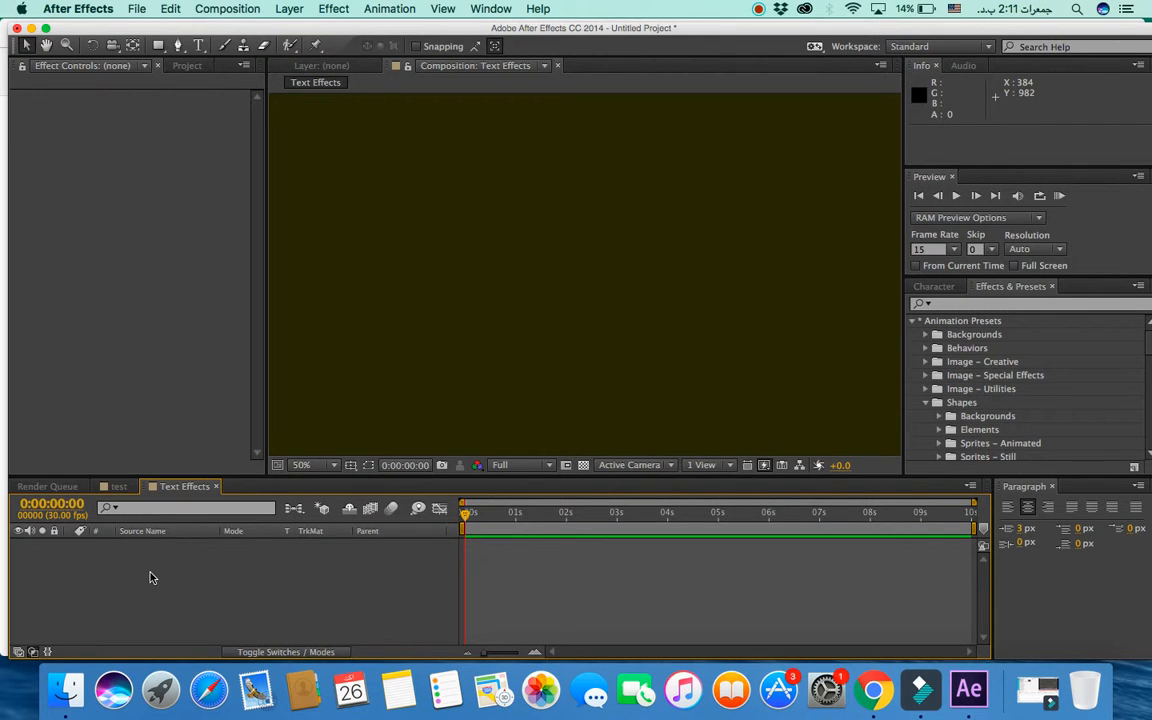
Step: Add a pale red 1920 x 1080 px solid layer named Bg to the composition
right_click(180, 566)
mouse_move(237, 496)
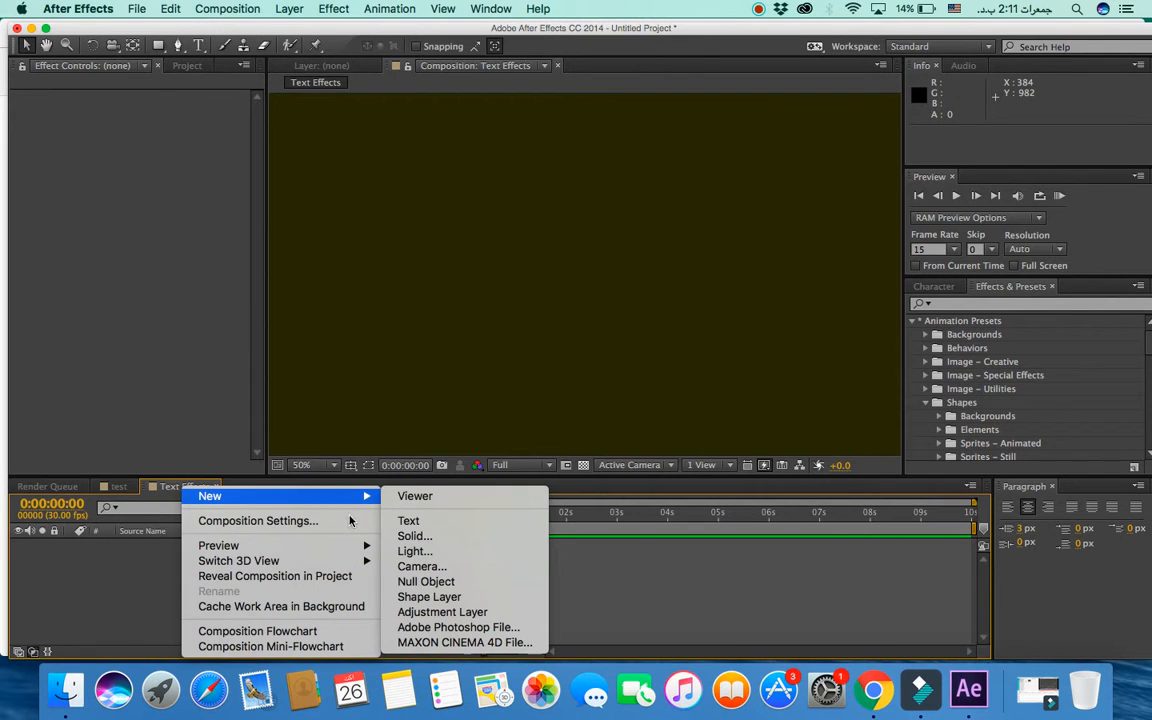
left_click(411, 538)
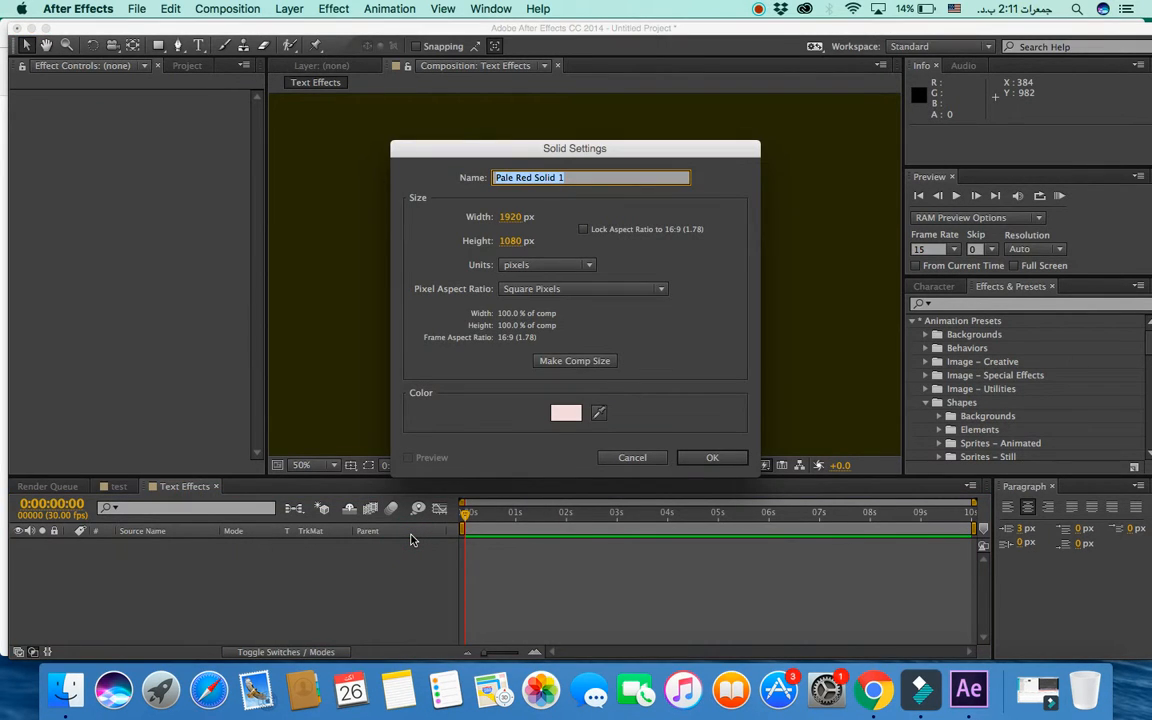
type("Bg")
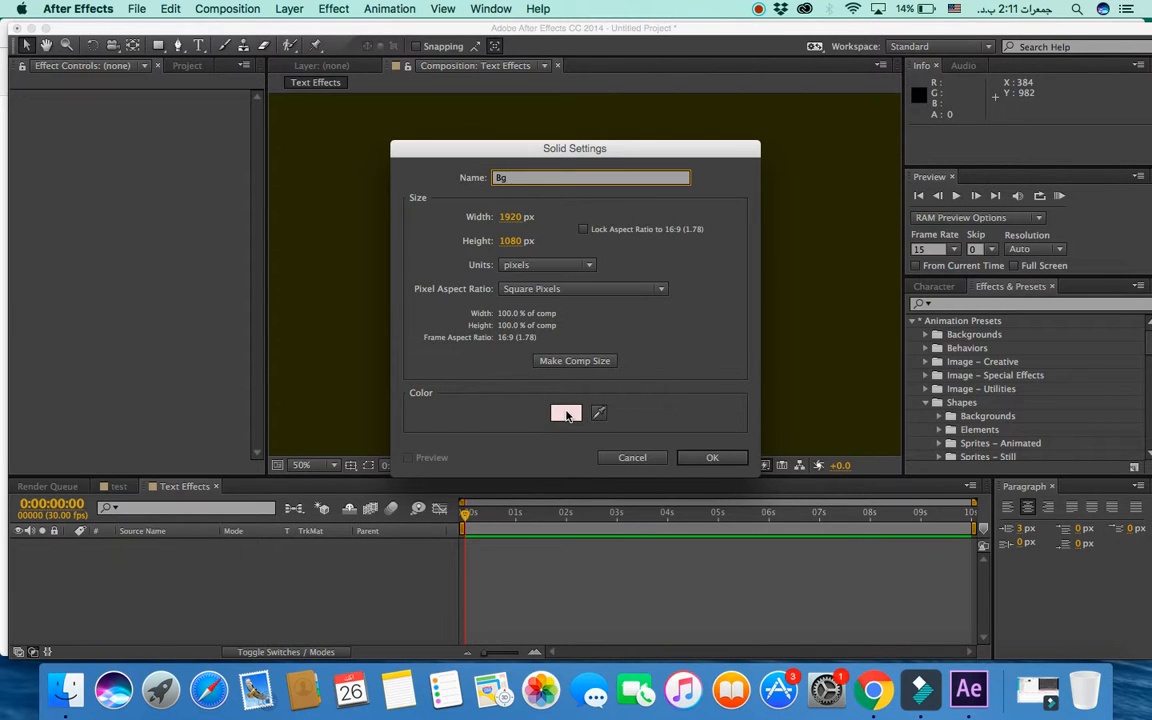
left_click(726, 459)
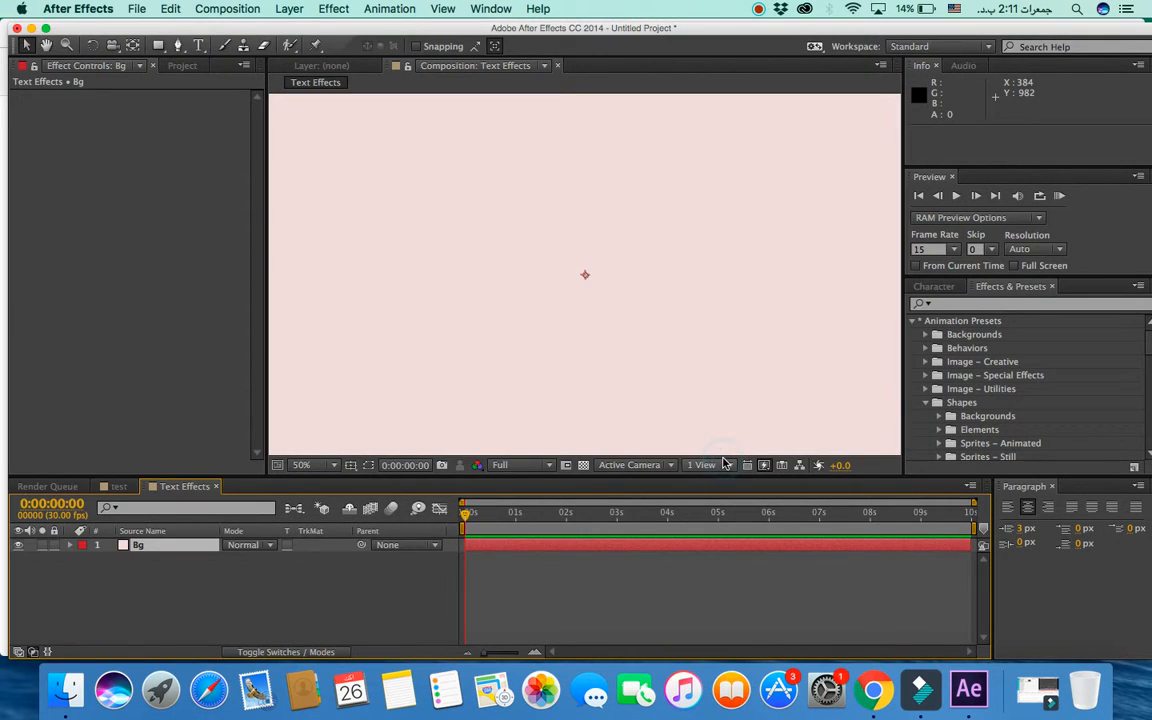
Step: Apply the Blocks background animation preset to the Bg layer
left_click(926, 402)
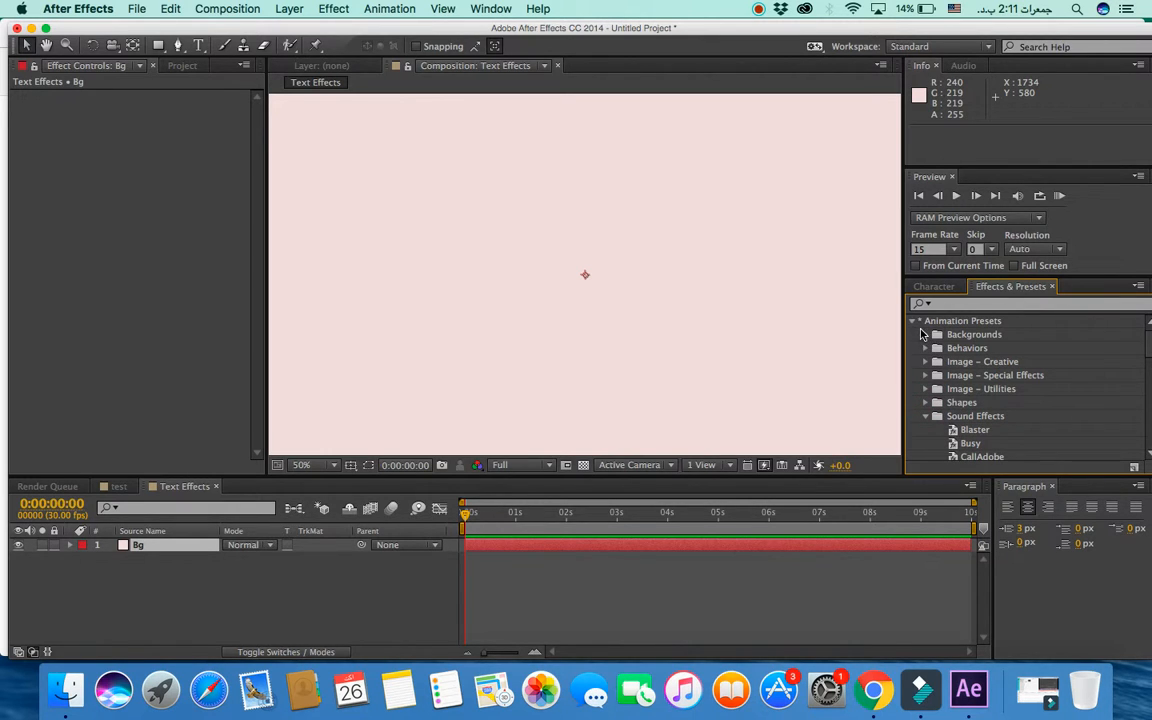
left_click(924, 334)
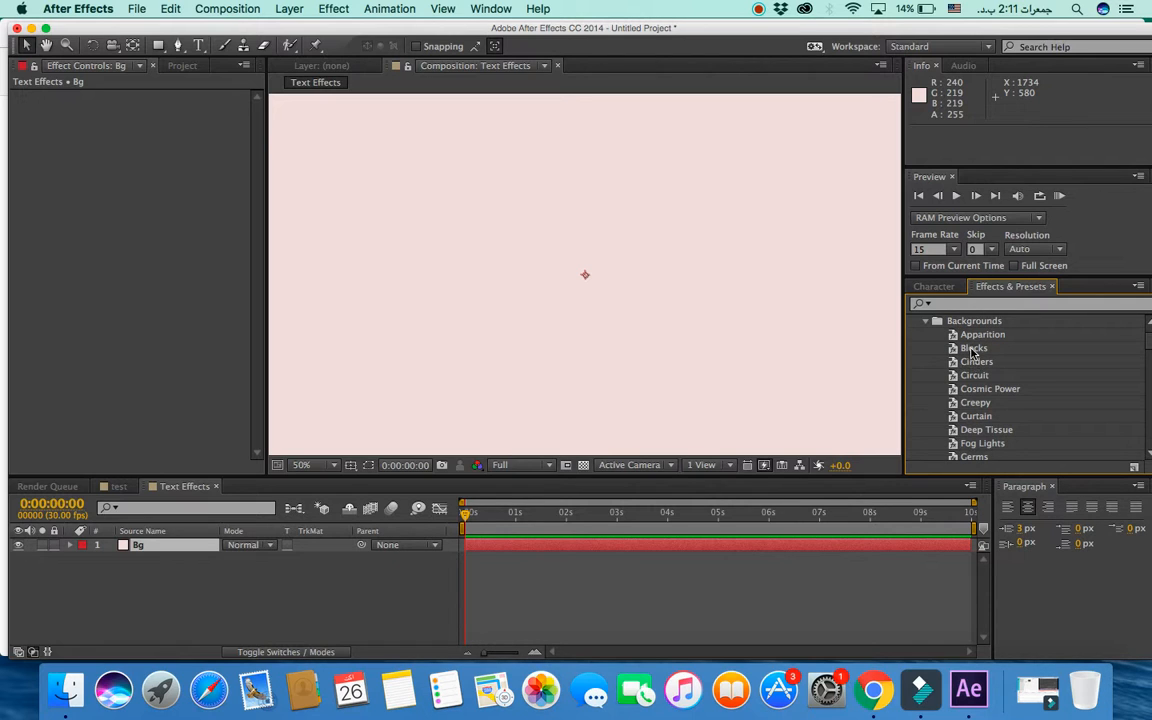
left_click_drag(972, 349, 727, 307)
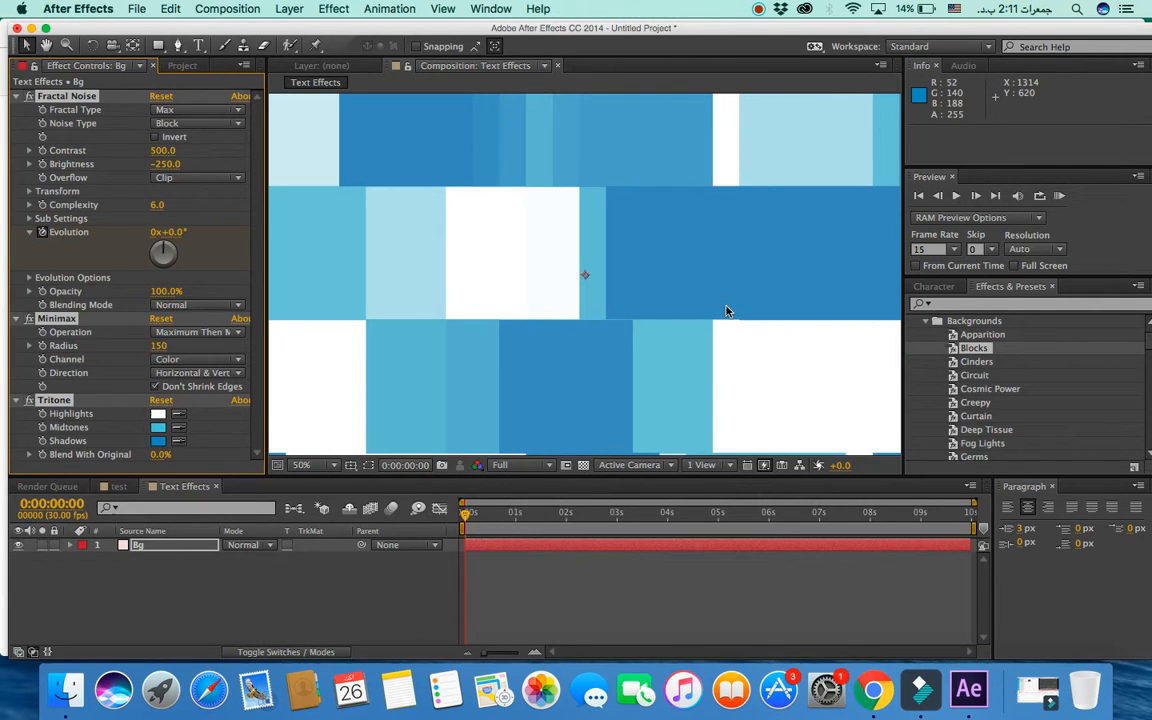
Step: Try the Fractal Noise types Dynamic, Turbulent Smooth, Turbulent Basic and Swirly on Bg, finishing with Max
left_click(203, 110)
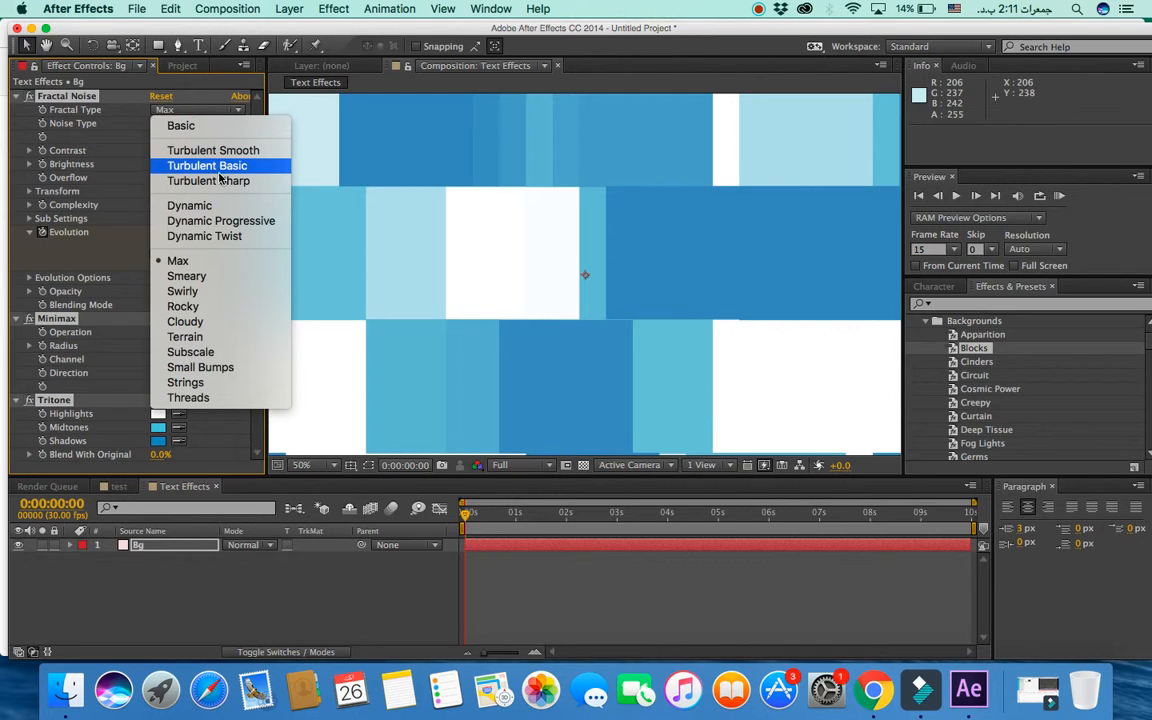
left_click(199, 205)
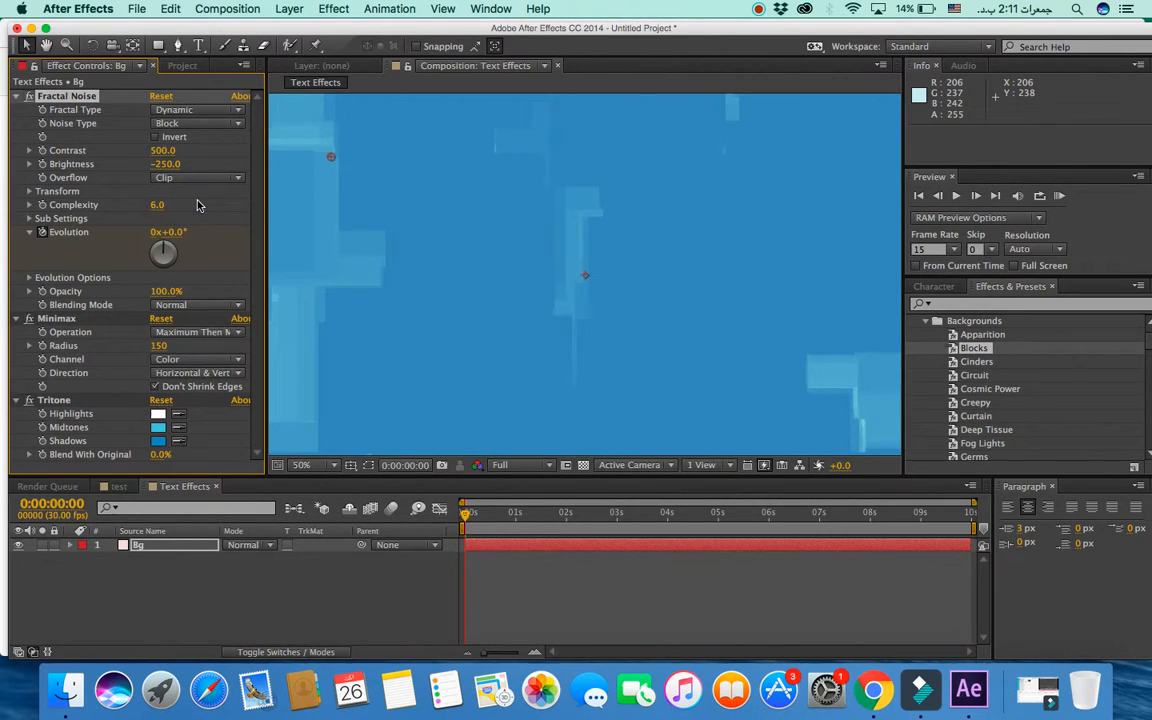
left_click(224, 111)
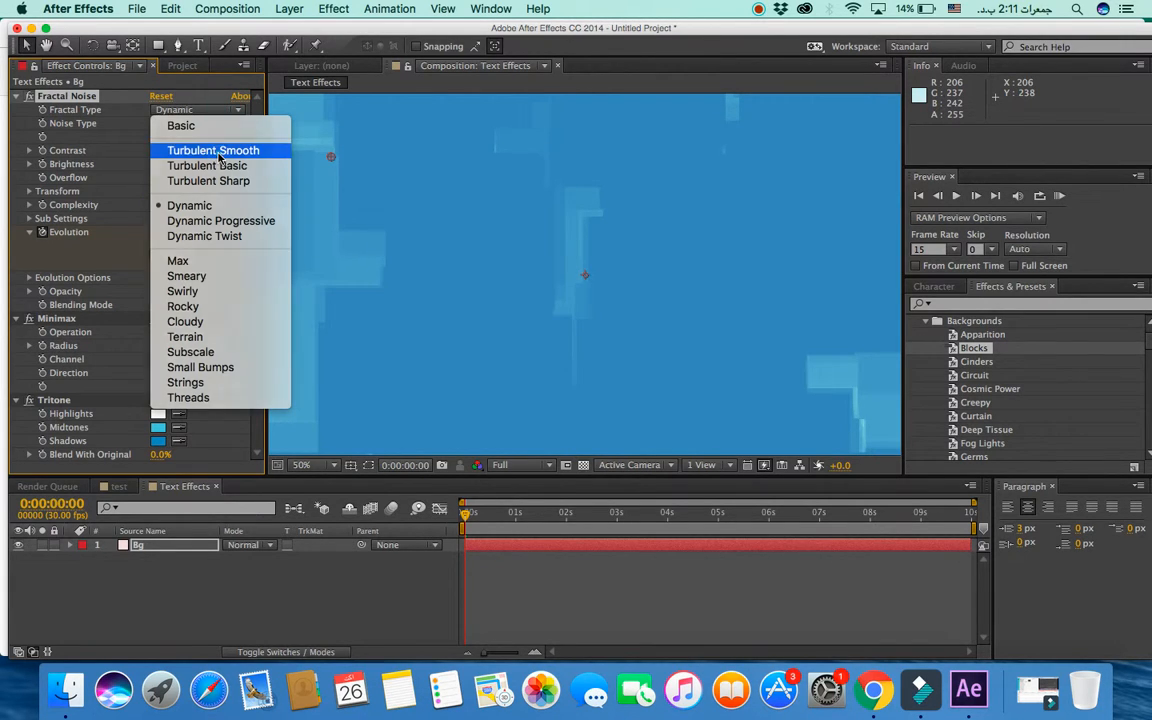
left_click(215, 150)
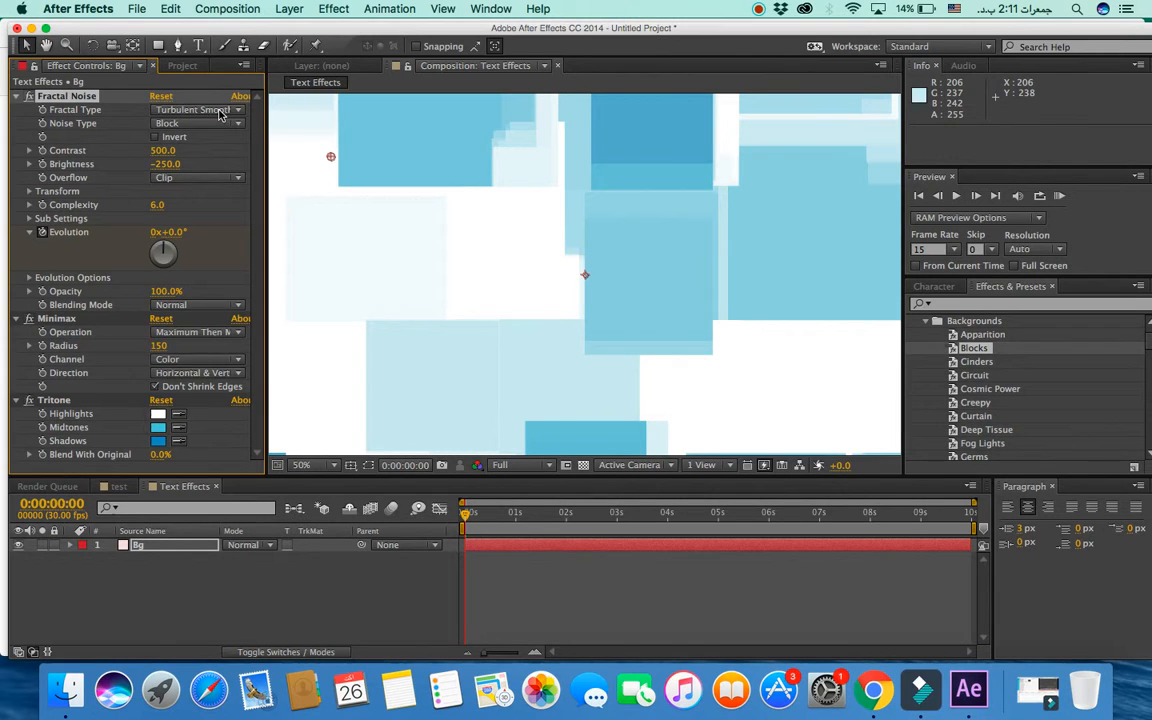
left_click(200, 109)
left_click(212, 166)
left_click(183, 108)
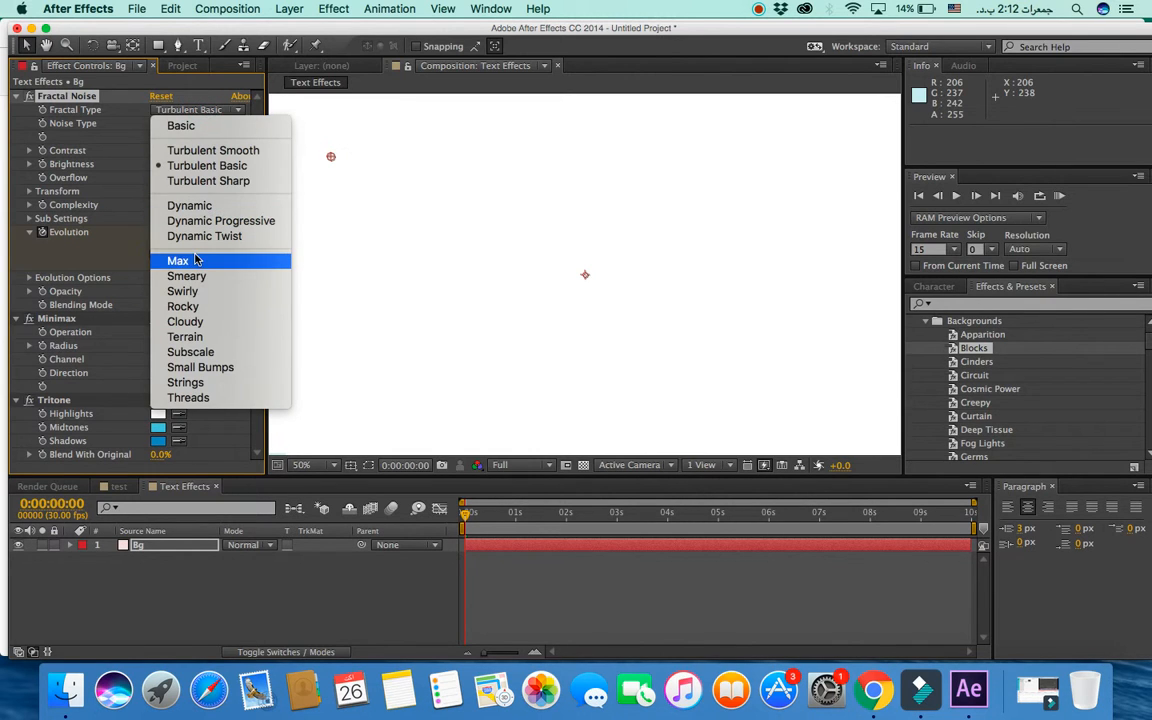
left_click(186, 290)
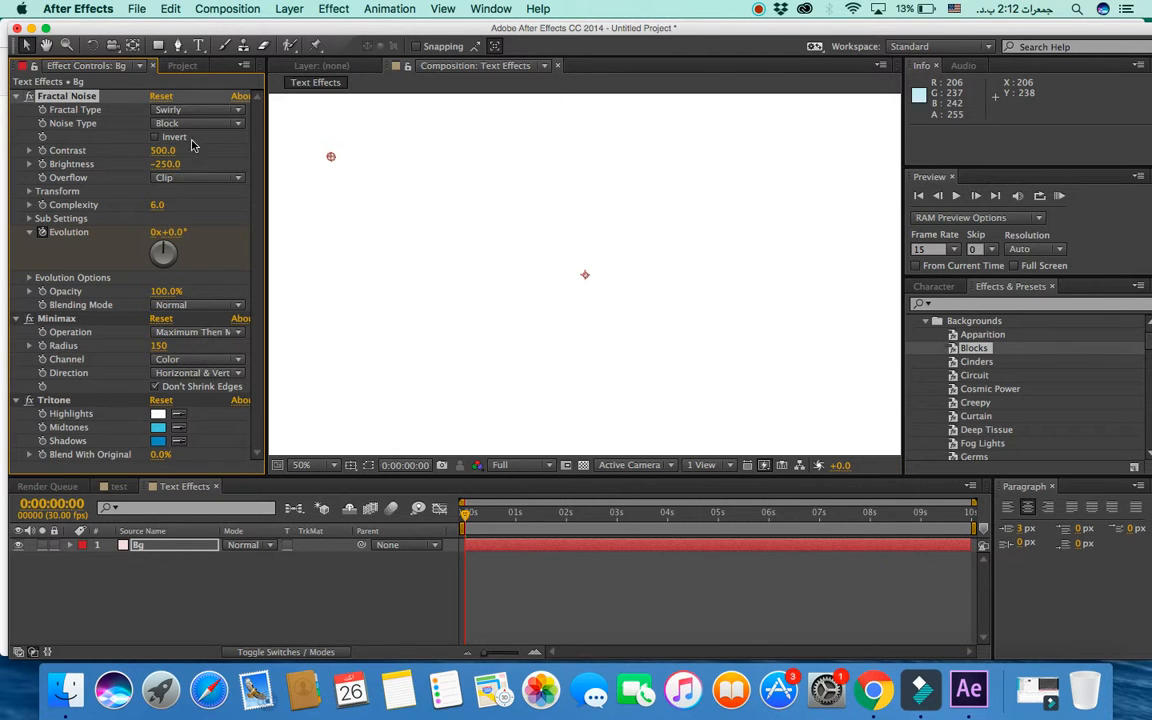
left_click(205, 109)
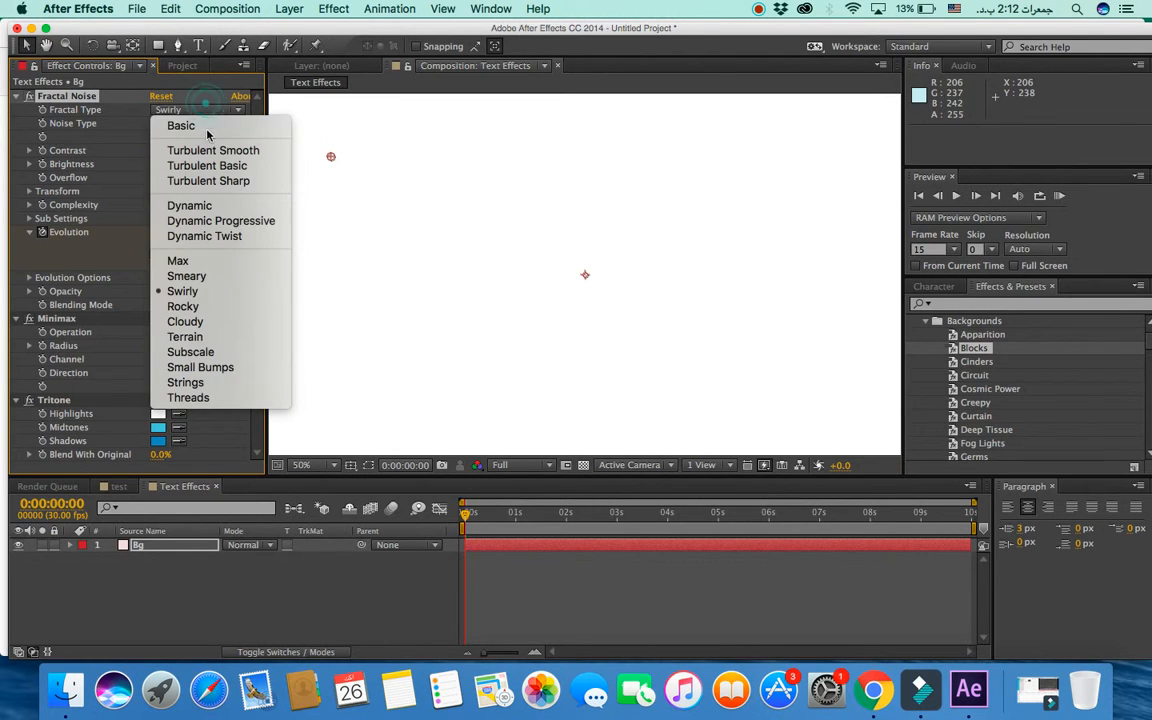
left_click(199, 261)
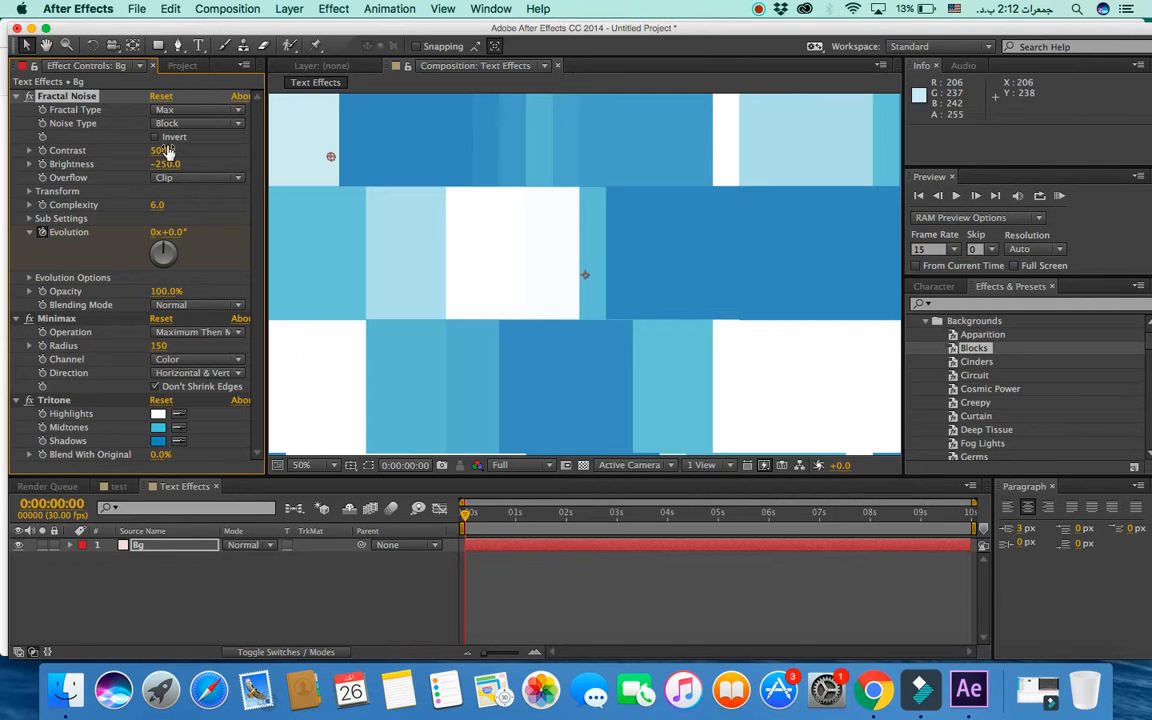
Step: Set Bg's Fractal Noise contrast to 610, brightness to -284, complexity to 7 and evolution to -127°
left_click_drag(162, 149, 263, 158)
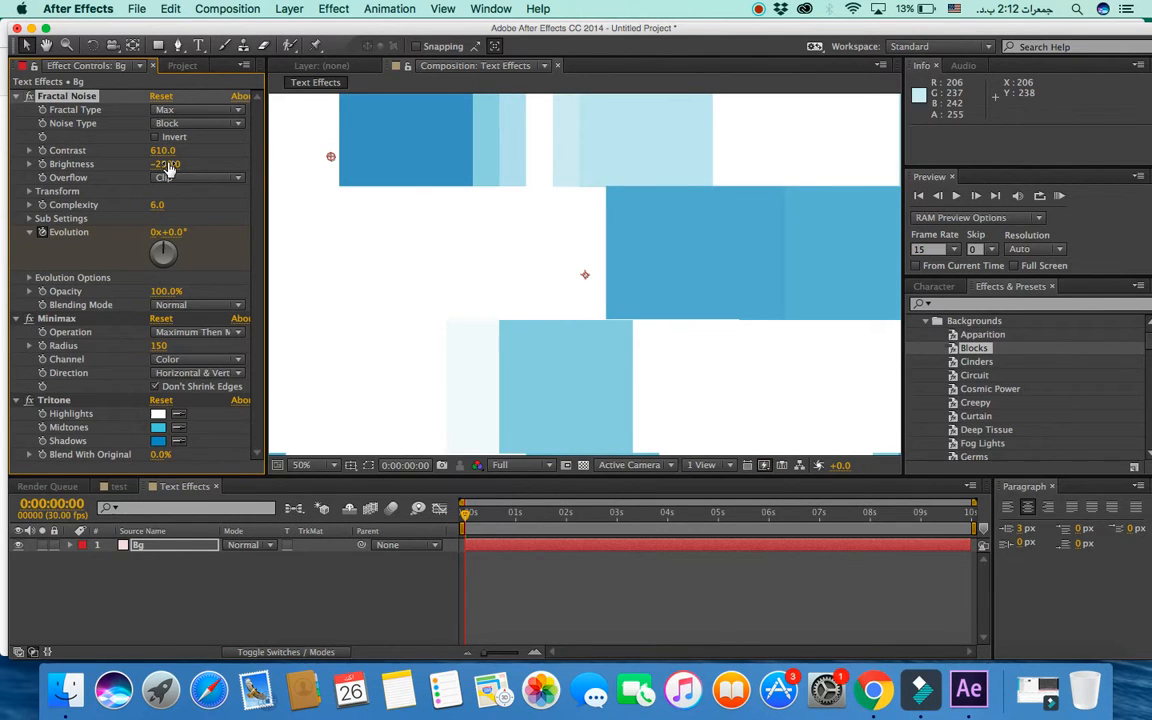
left_click_drag(167, 163, 176, 200)
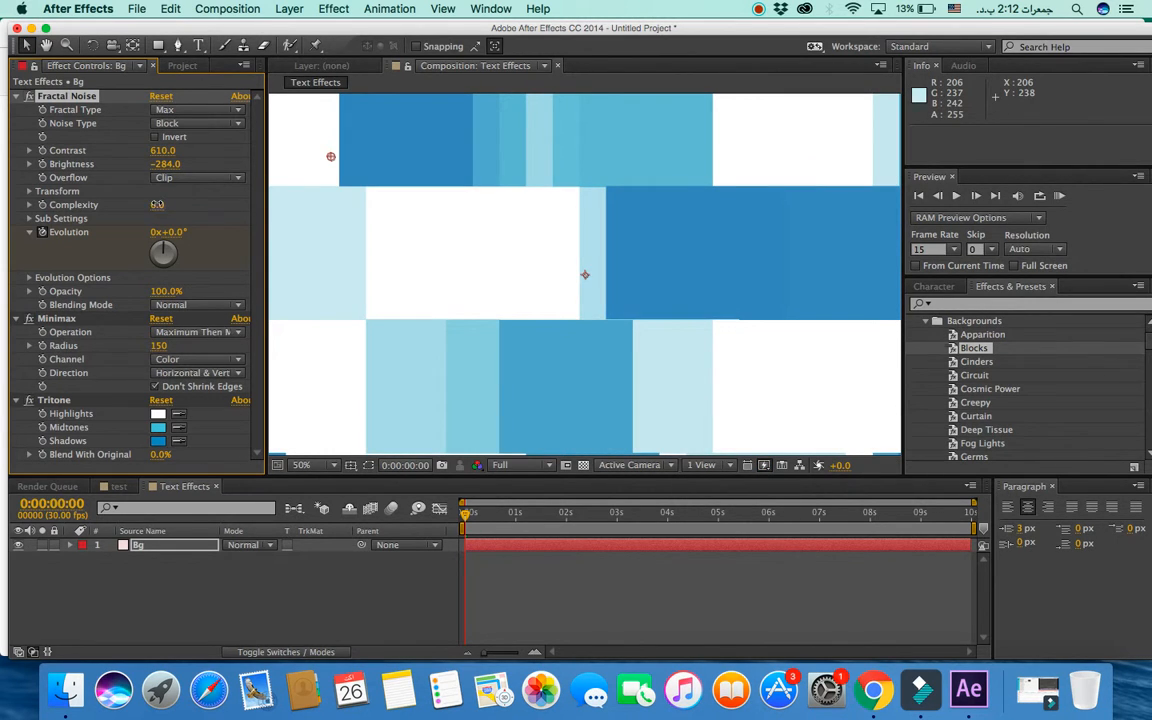
left_click_drag(157, 207, 14, 241)
left_click(29, 278)
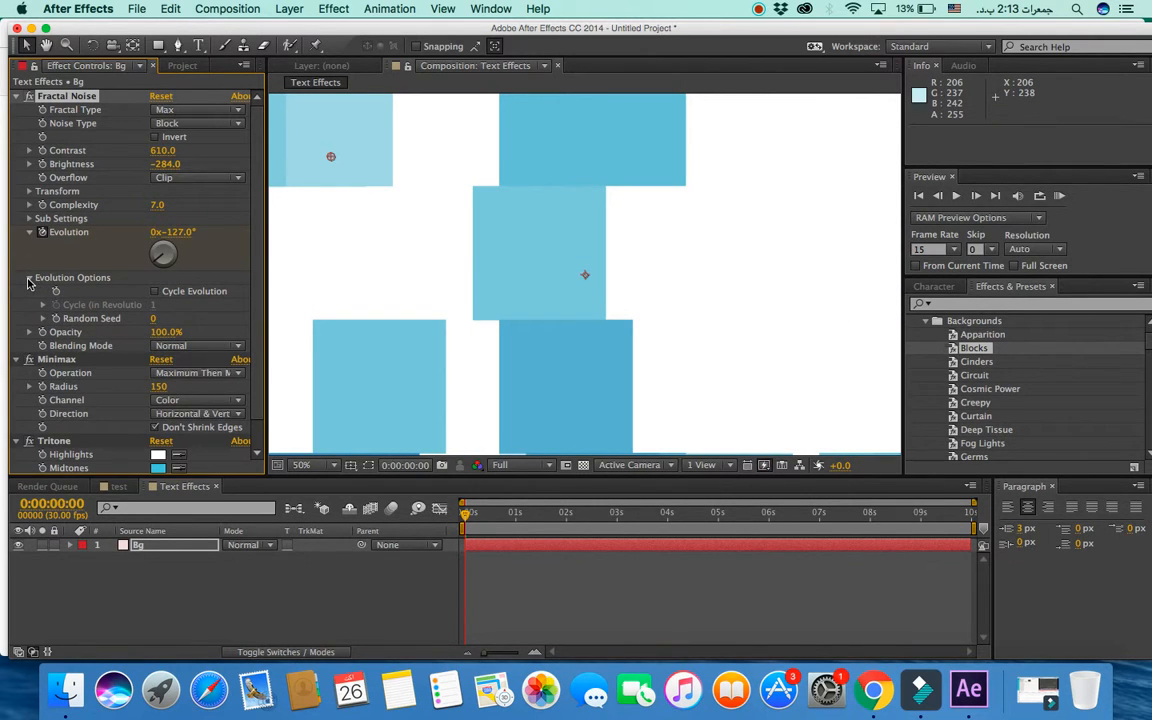
left_click(29, 279)
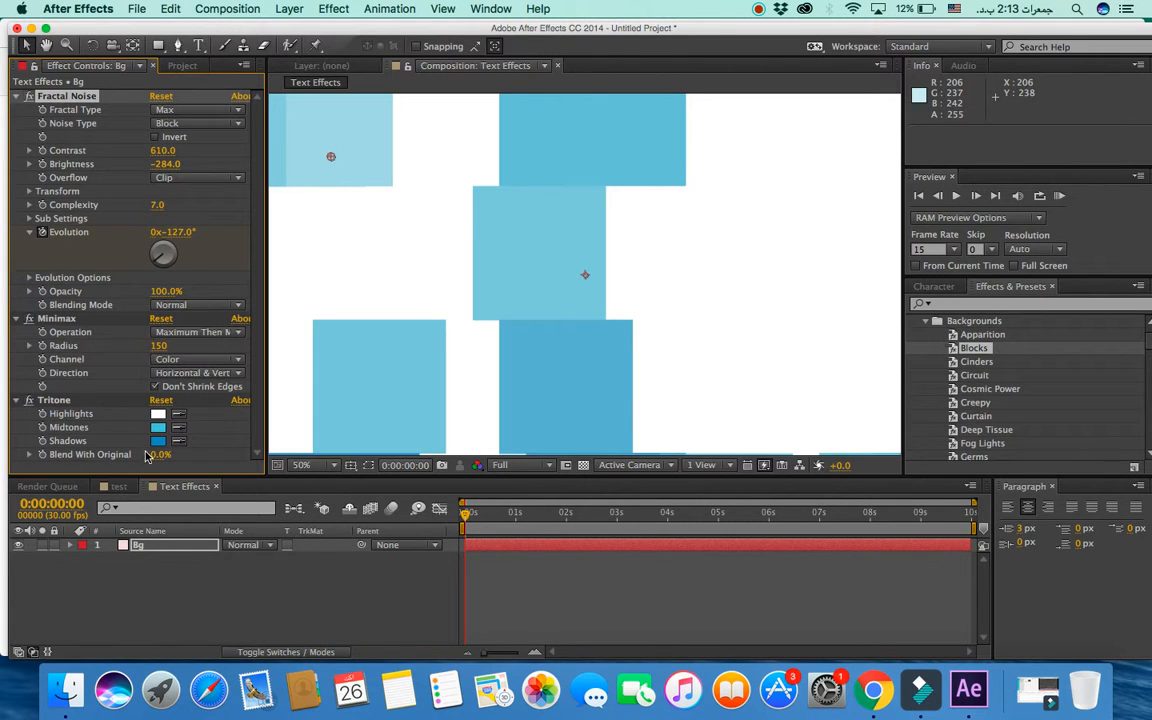
left_click(181, 419)
left_click(163, 418)
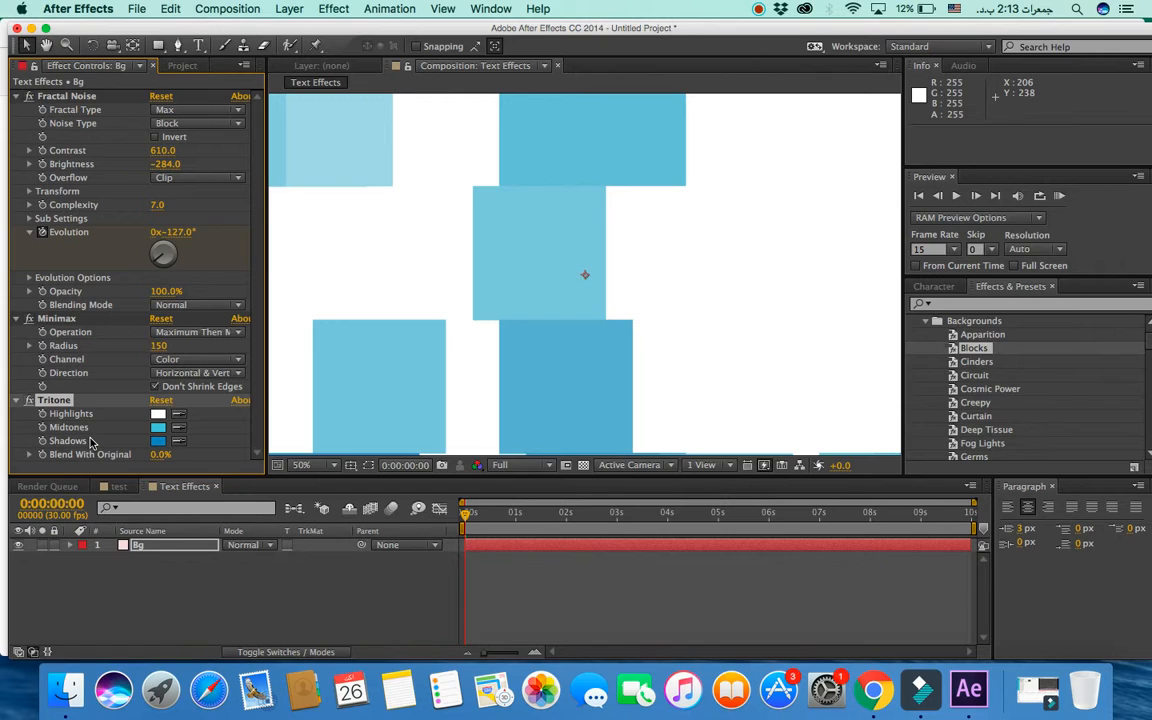
Step: Set the Minimax effect on Bg to the Red channel with a radius of 286
left_click(159, 345)
type("56")
key("Return")
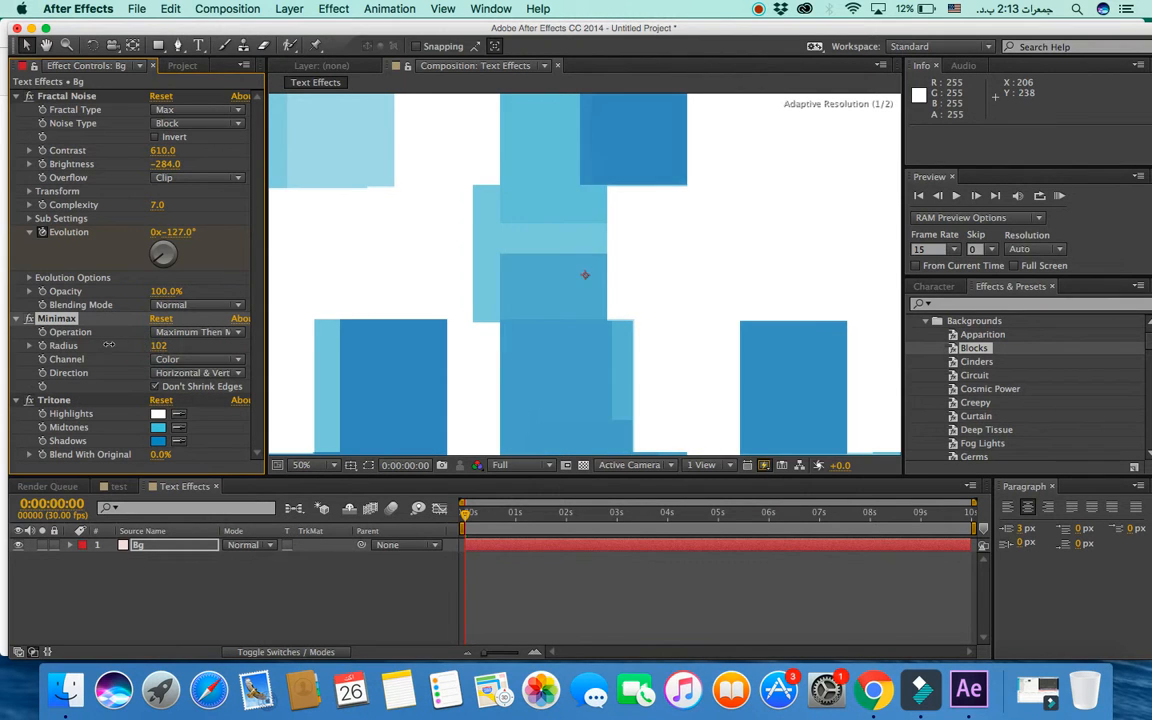
left_click_drag(158, 333, 192, 345)
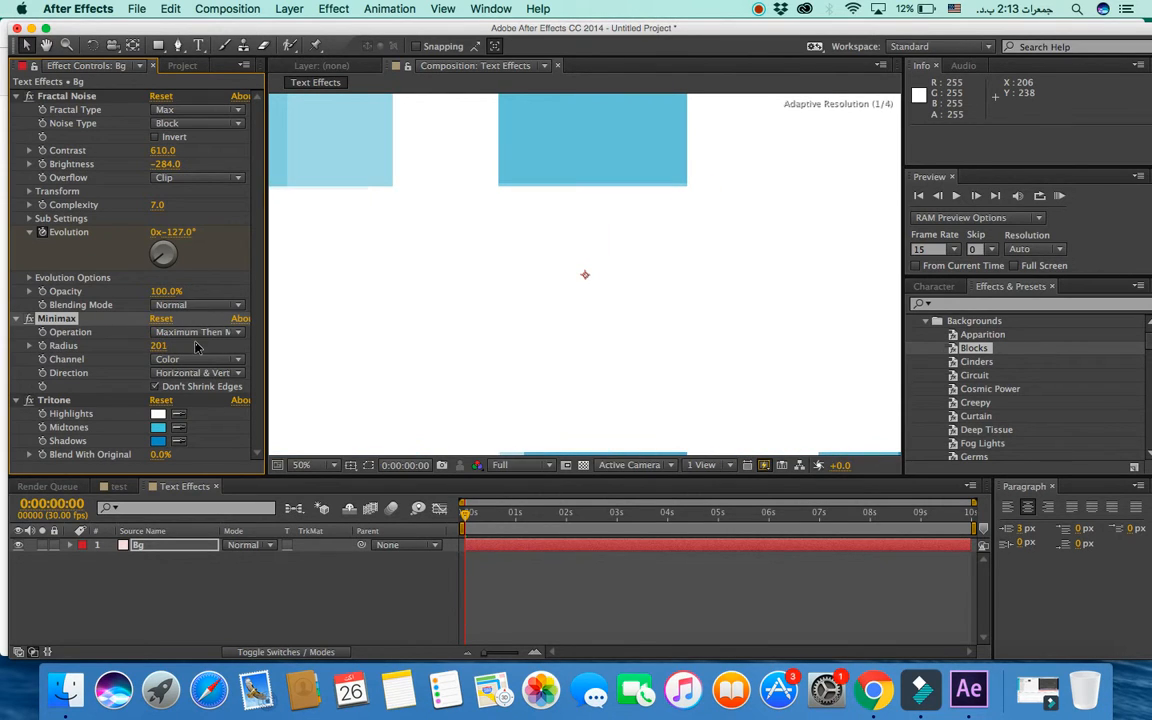
left_click(239, 360)
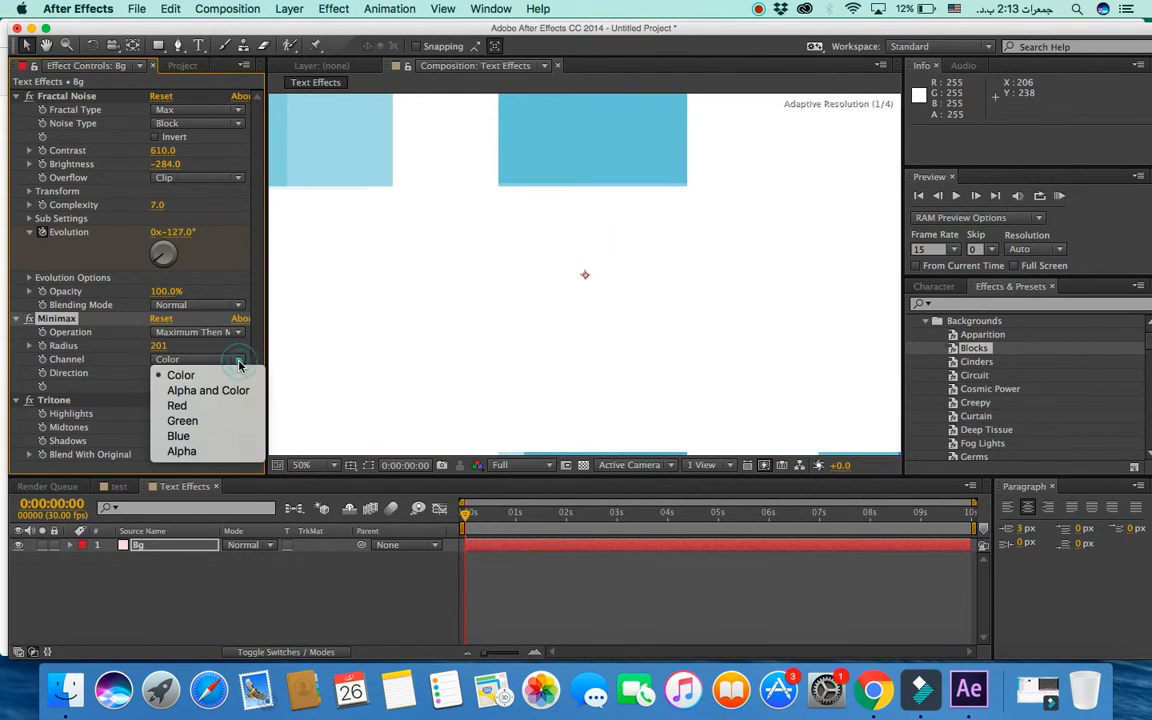
left_click(196, 409)
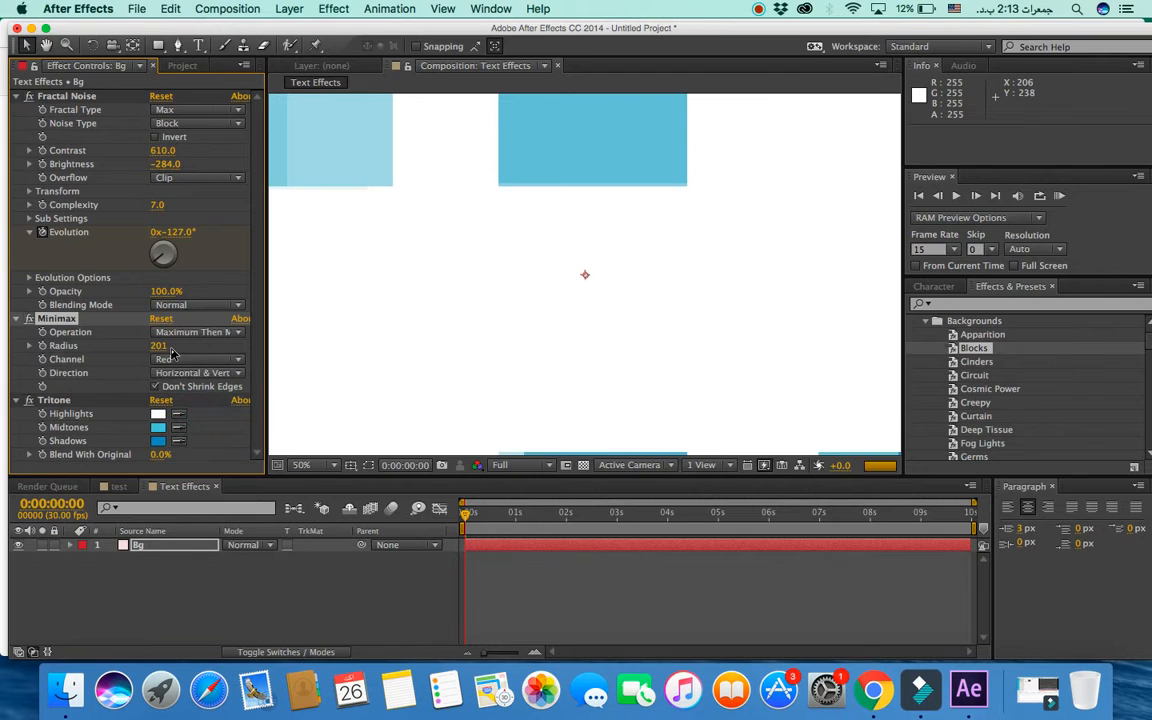
left_click_drag(157, 346, 212, 347)
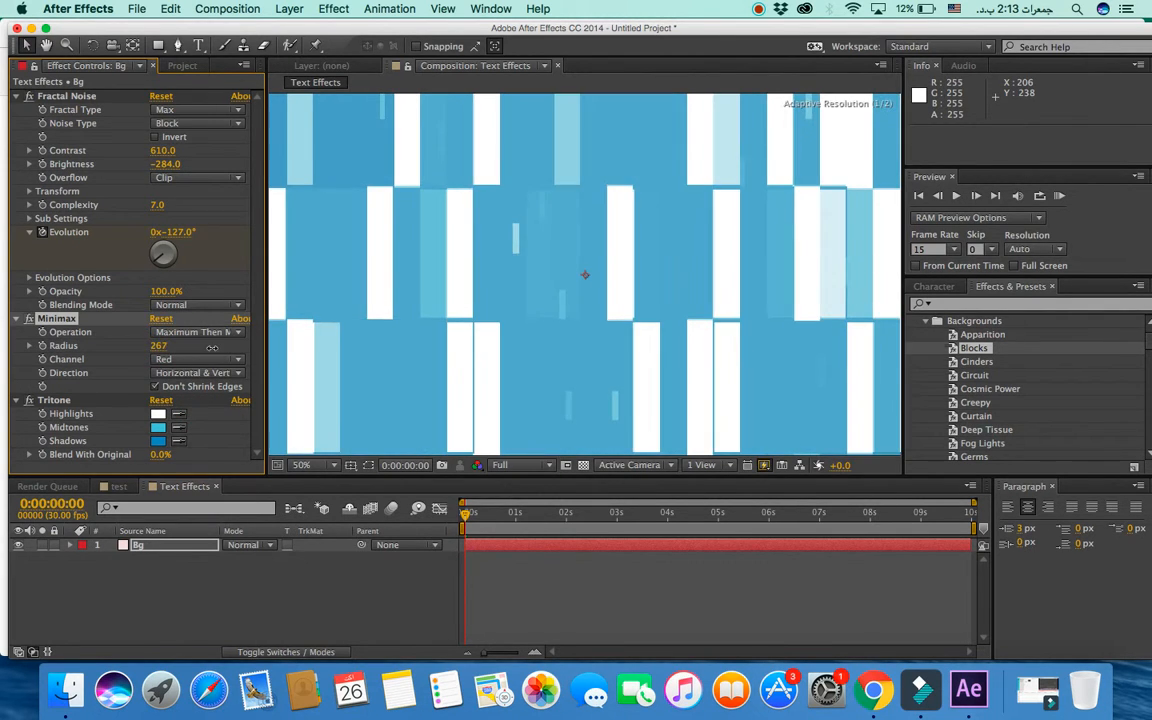
left_click_drag(141, 348, 158, 346)
Step: Delete all effects from the Bg layer
left_click(68, 546)
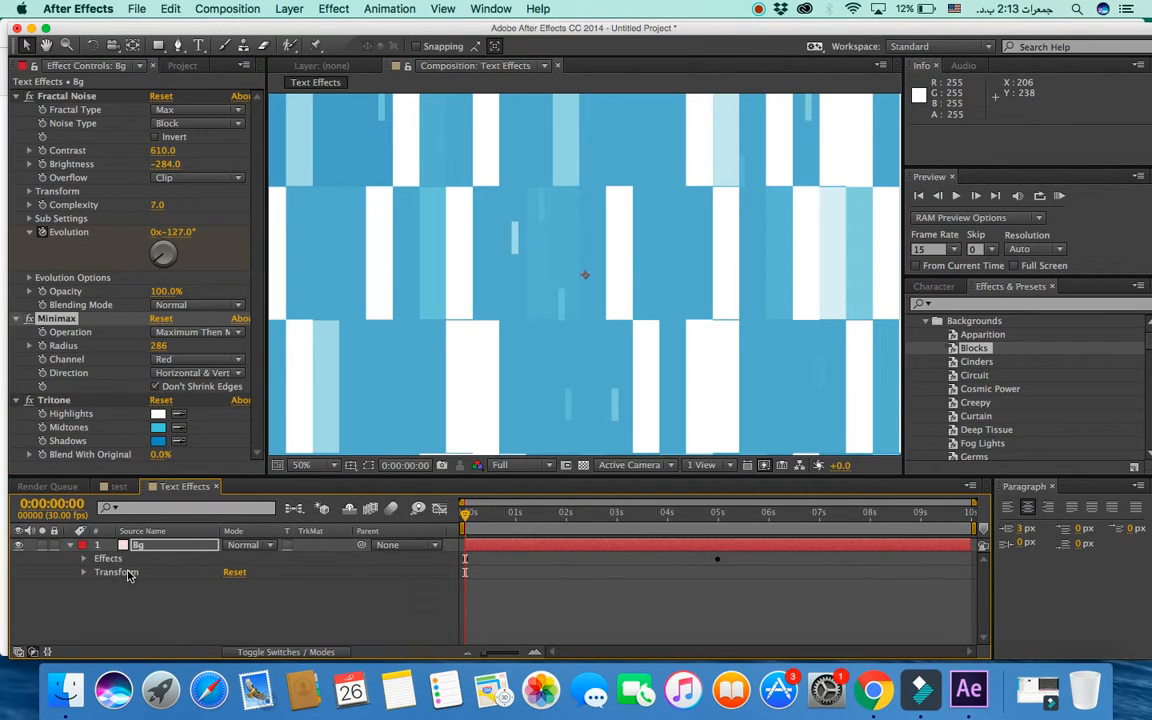
left_click(108, 560)
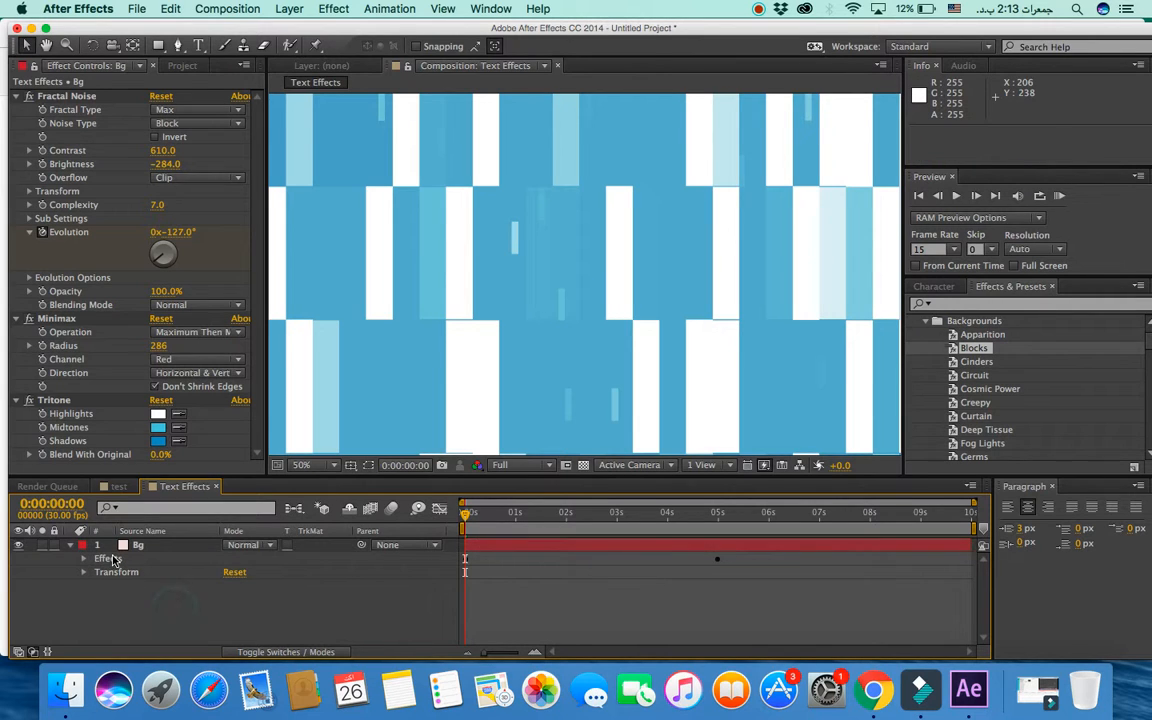
right_click(114, 560)
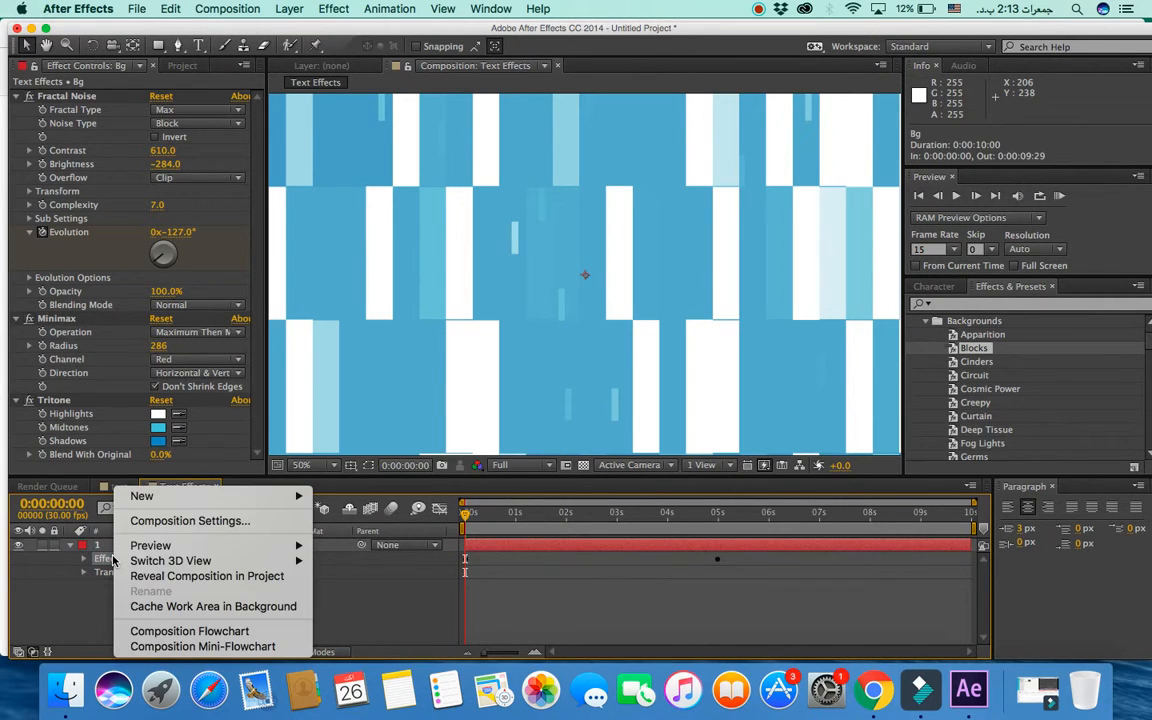
left_click(91, 580)
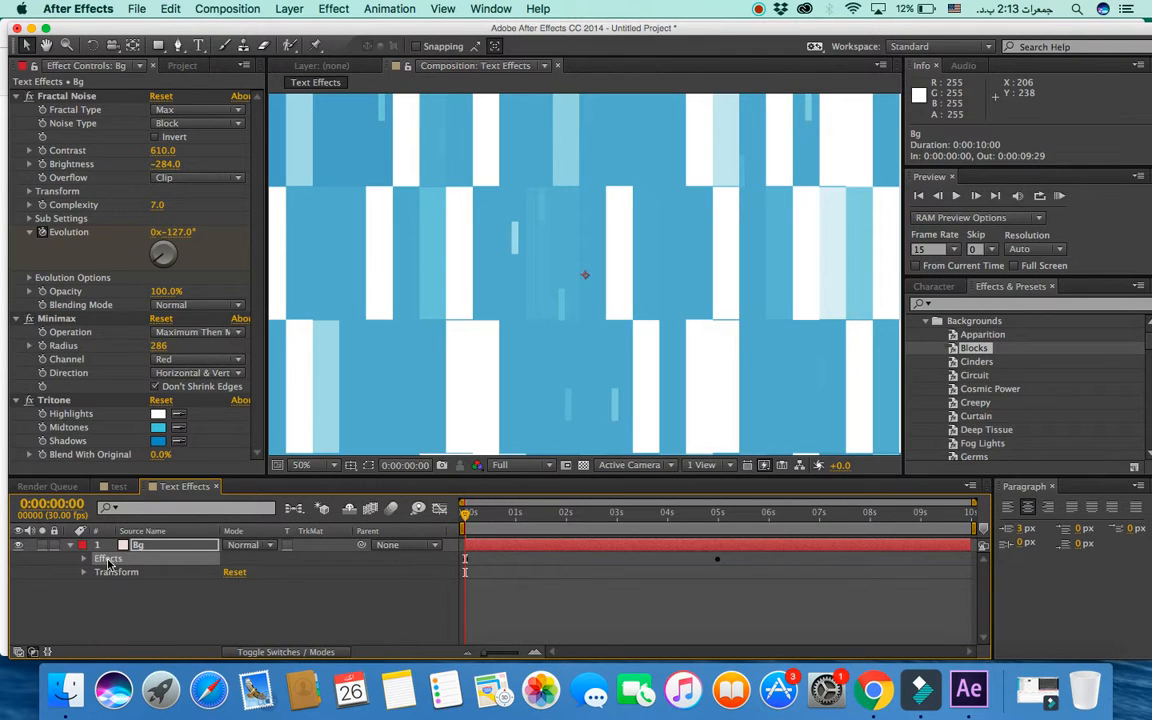
key("Delete")
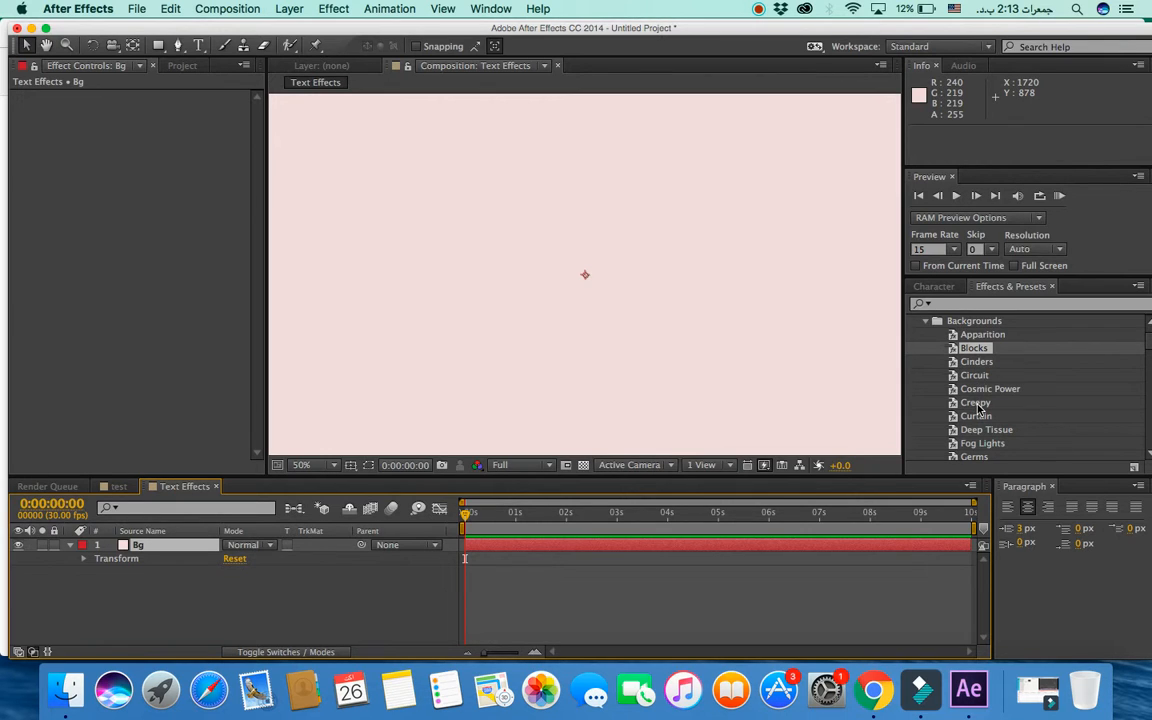
Step: Apply the Curtain background preset to Bg, with its Fractal Noise contrast at 73 and fractal type Max
scroll(978, 408, "down", 3)
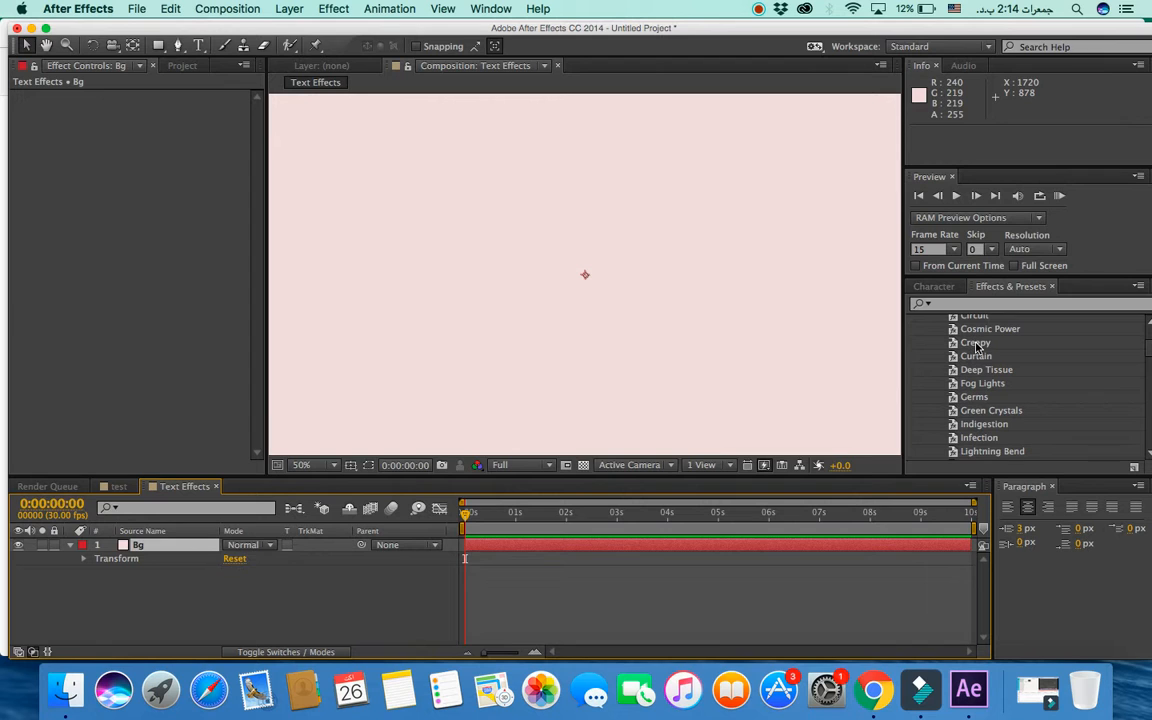
left_click_drag(980, 358, 745, 327)
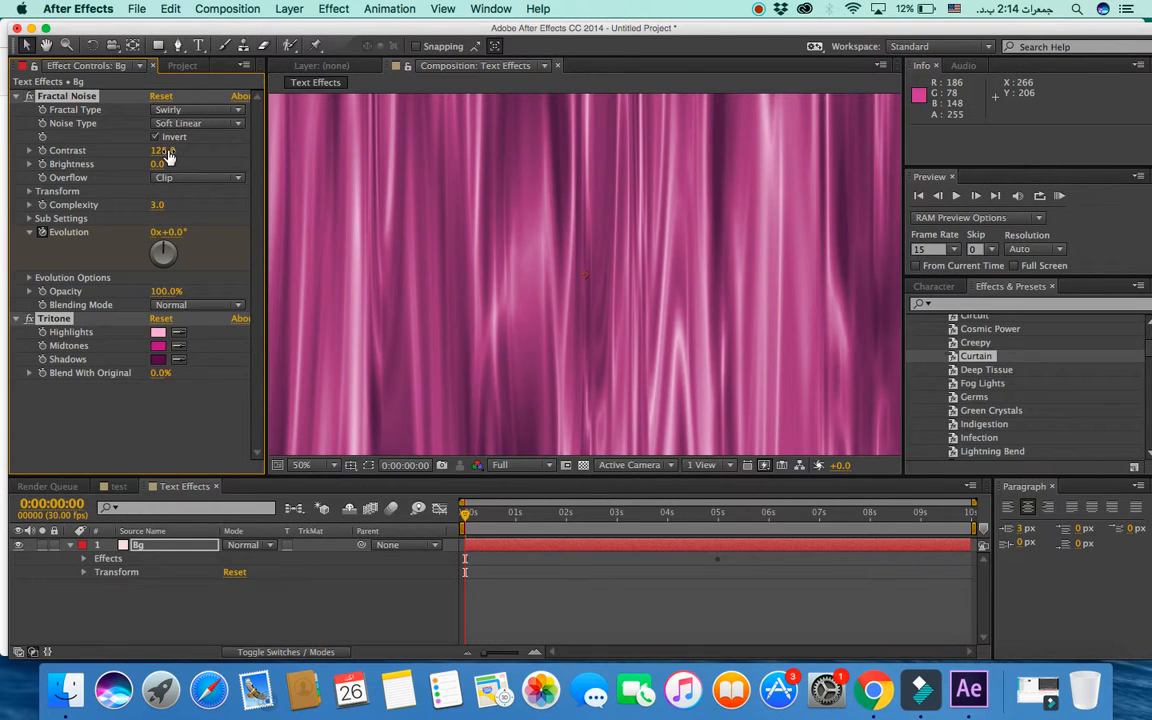
mouse_move(162, 150)
left_mouse_down()
mouse_move(319, 169)
mouse_move(74, 148)
mouse_move(128, 157)
left_mouse_up()
left_click(230, 110)
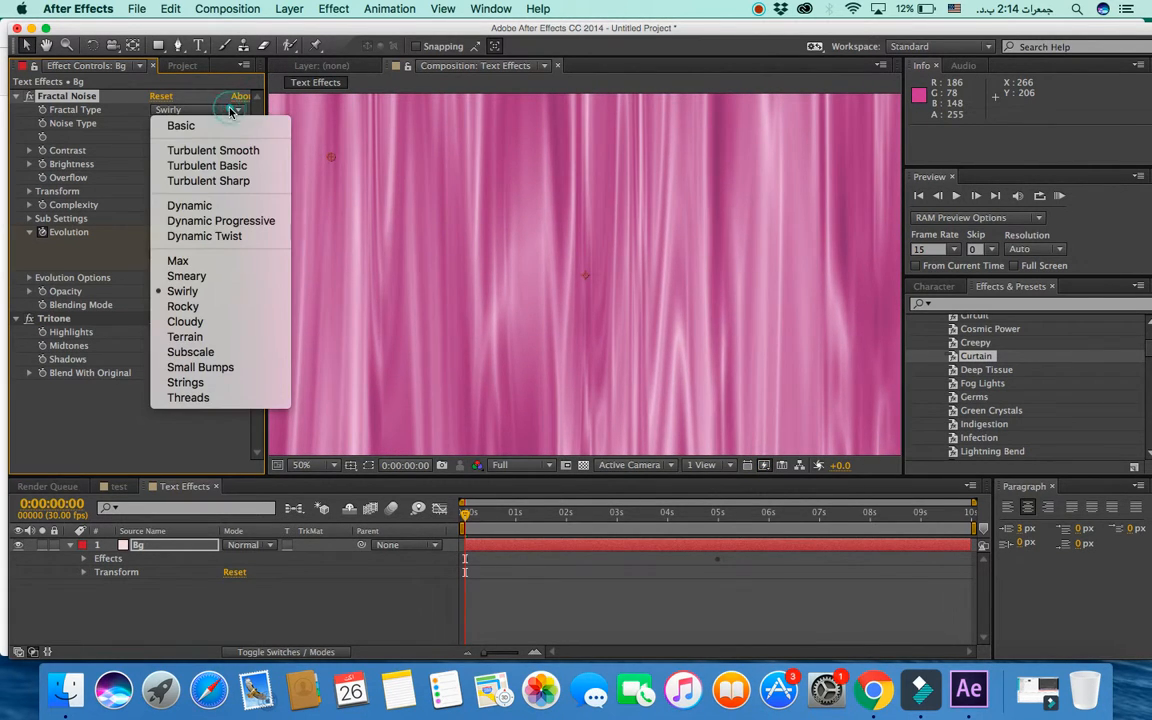
left_click(185, 261)
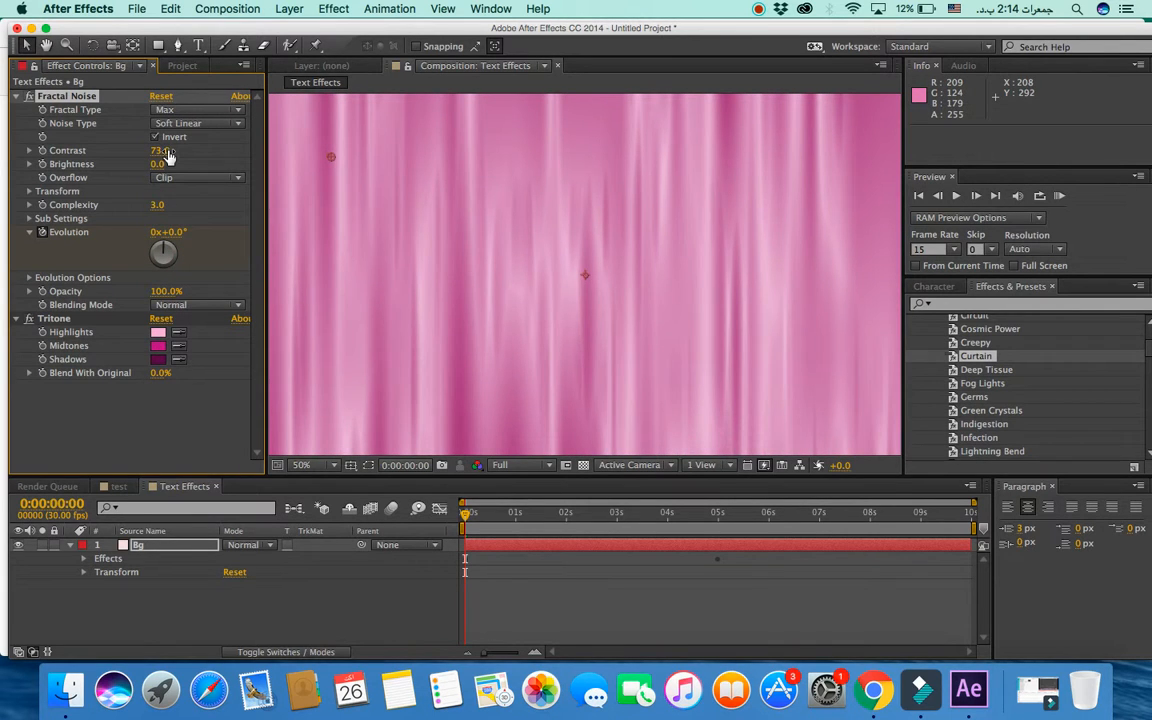
Step: Set Bg's Fractal Noise contrast to 44, brightness to -53 and complexity to 3.2
left_click_drag(158, 150, 180, 158)
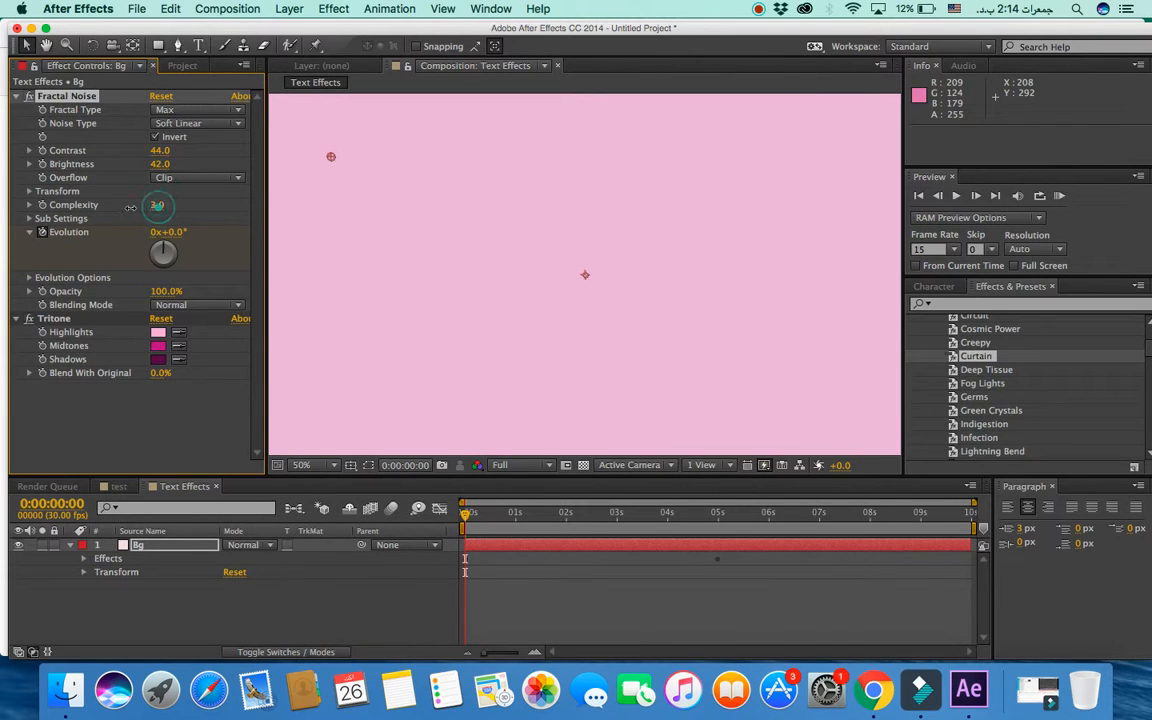
left_click_drag(157, 204, 308, 183)
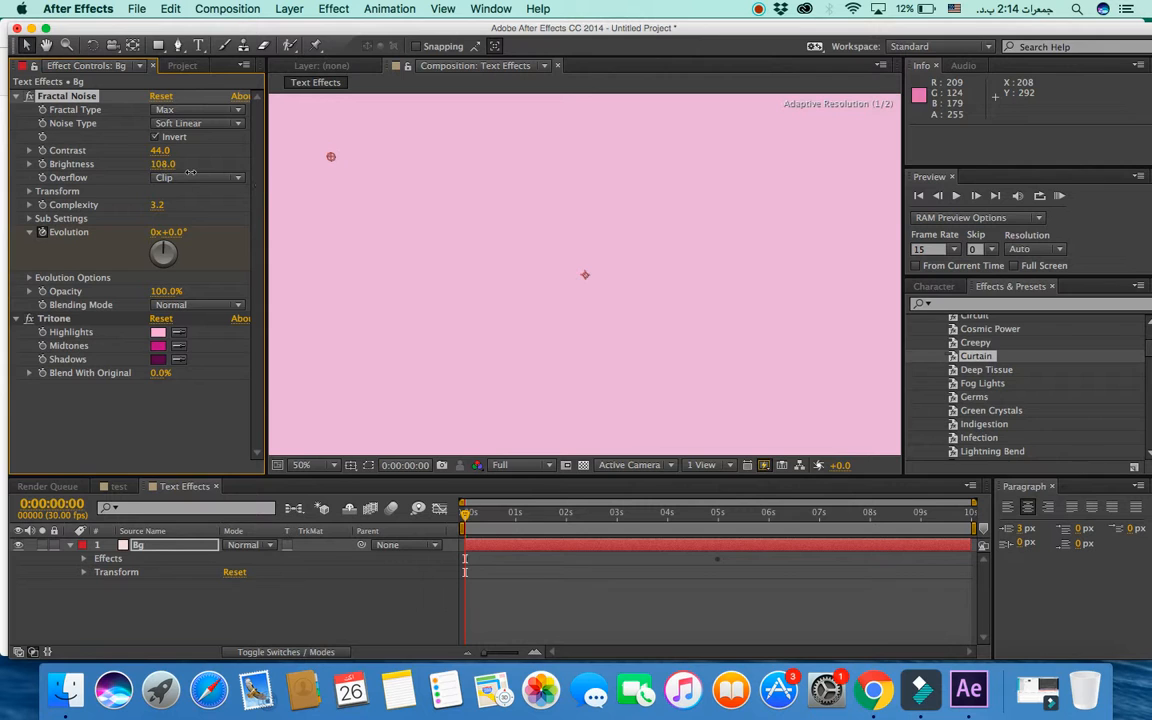
left_click_drag(190, 173, 78, 158)
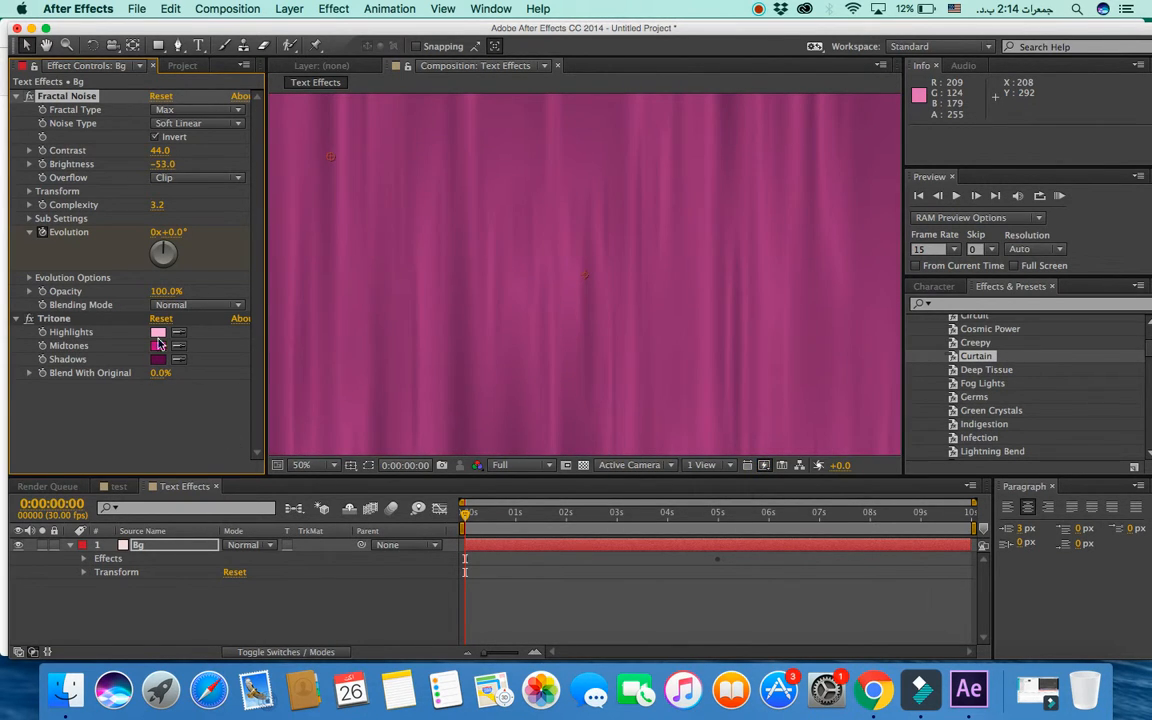
Step: Delete the Curtain effects from Bg and apply the Red Speed background preset instead
left_click(116, 560)
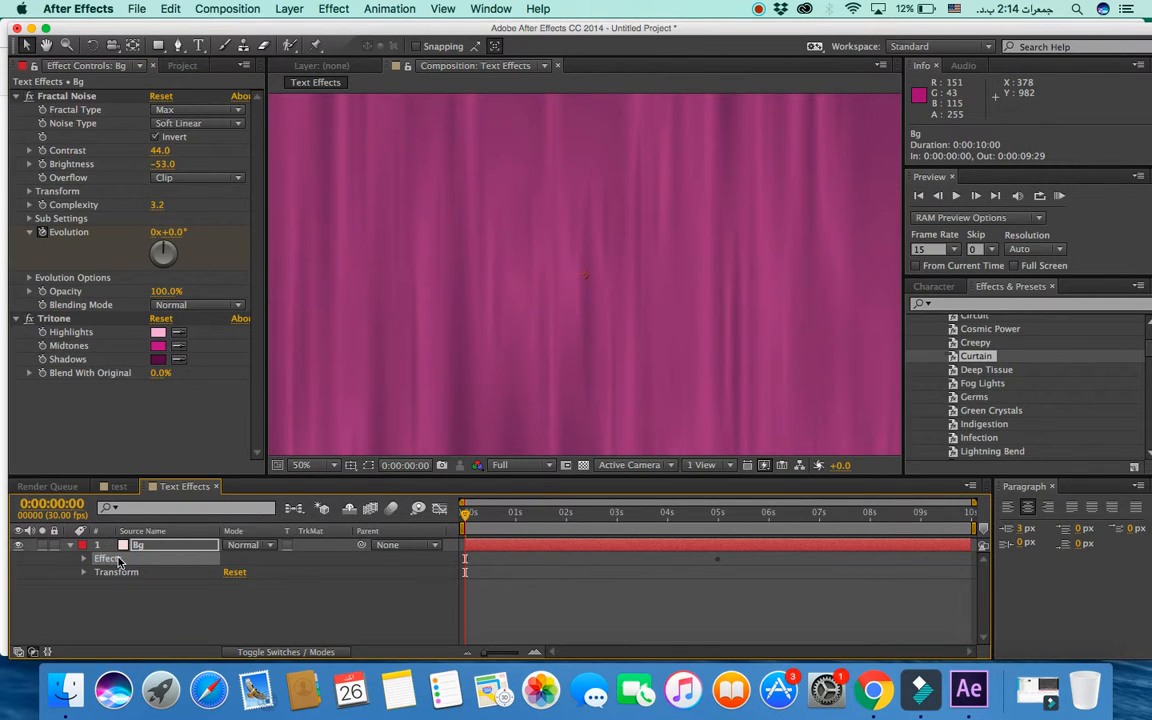
key("Delete")
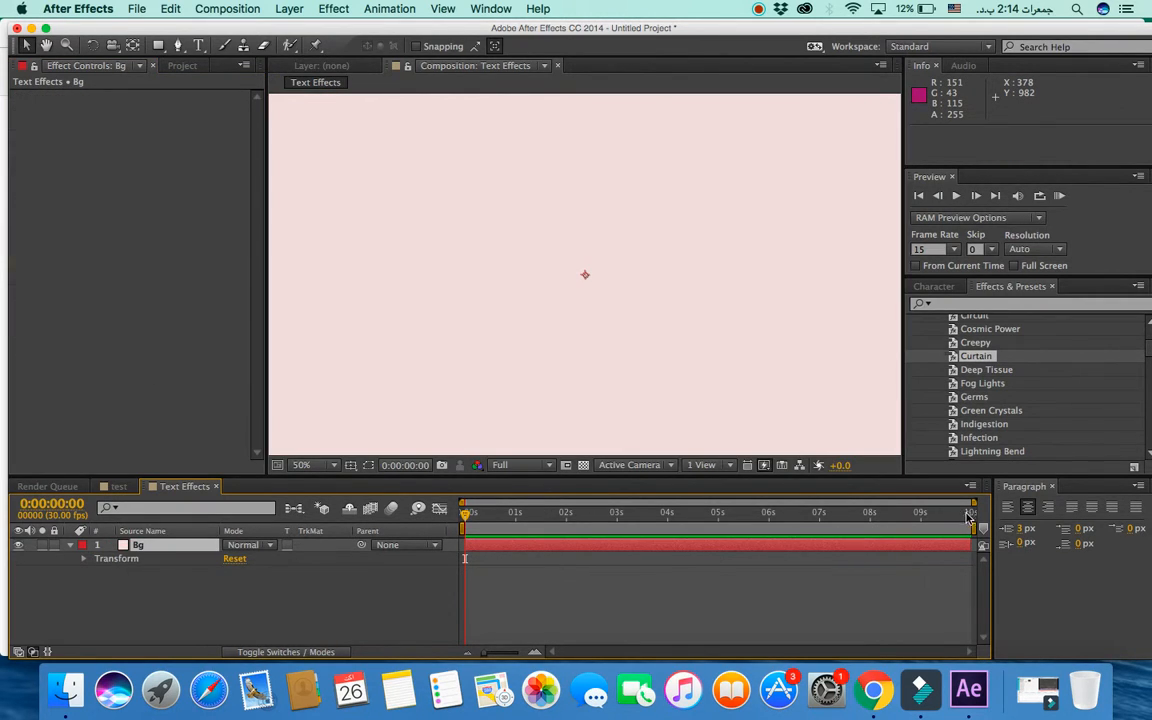
scroll(996, 430, "down", 2)
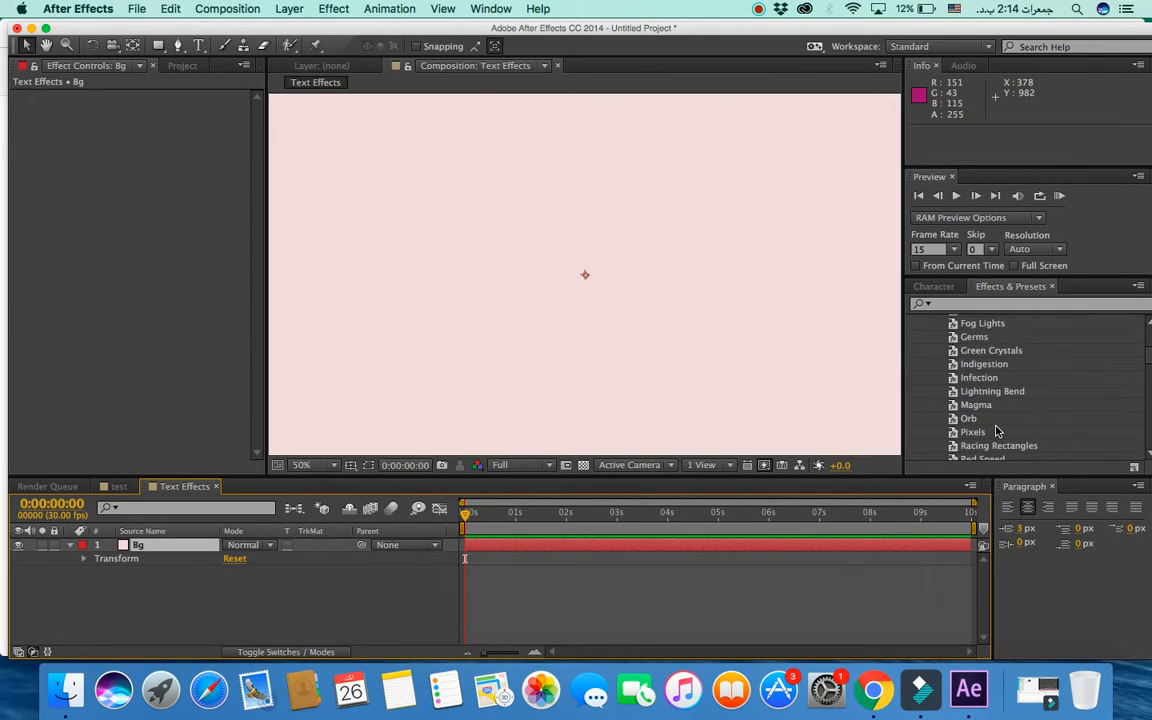
scroll(996, 430, "down", 8)
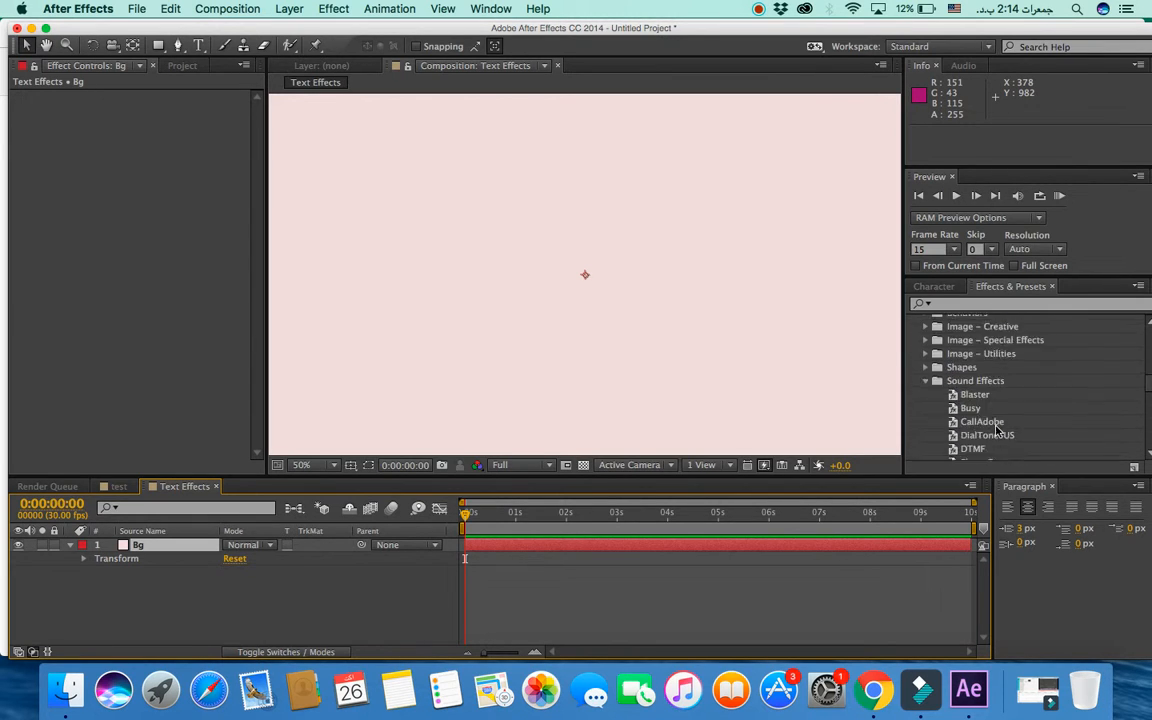
scroll(996, 430, "up", 2)
scroll(996, 430, "up", 3)
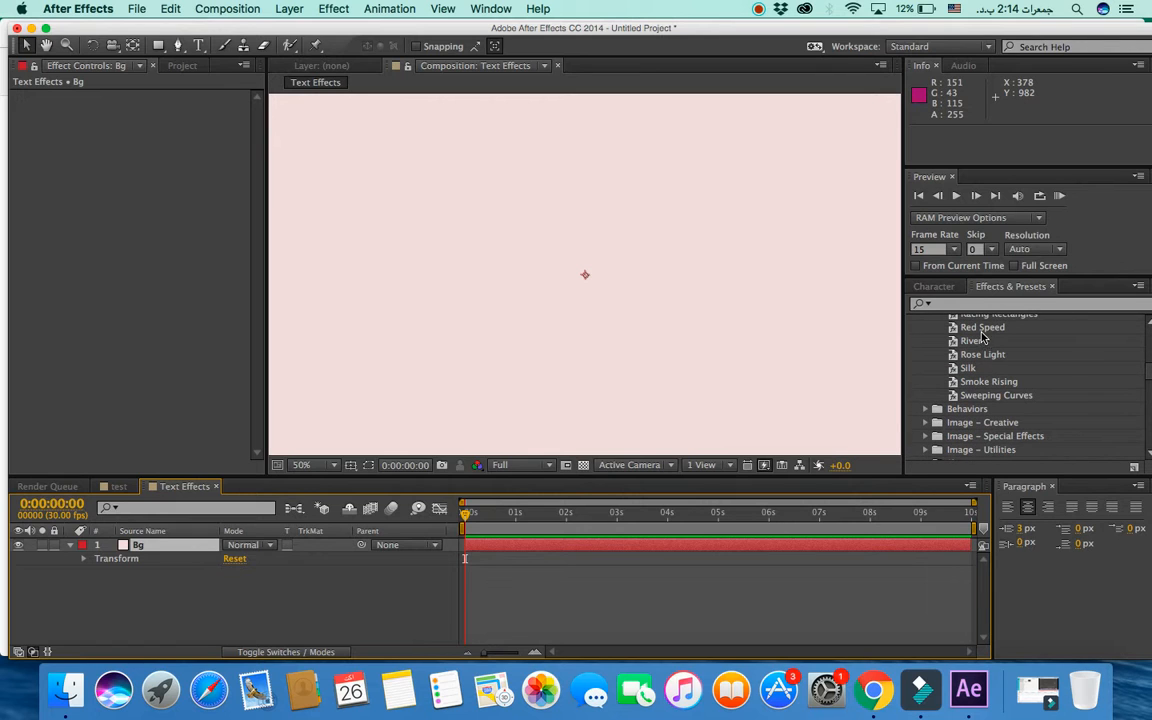
mouse_move(981, 330)
left_mouse_down()
mouse_move(854, 321)
mouse_move(771, 291)
mouse_move(777, 301)
left_mouse_up()
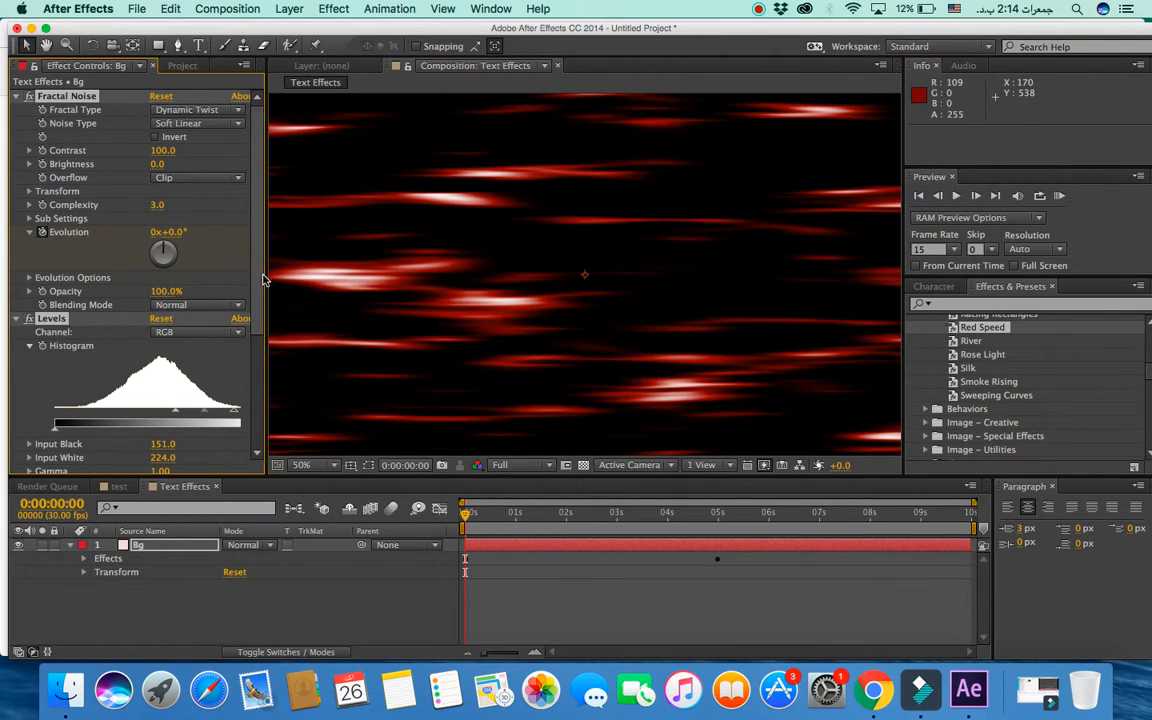
Step: Try the Fractal Noise types Turbulent Smooth, Turbulent Basic, Turbulent Sharp, Dynamic and Rocky on Bg, finishing with Cloudy
left_click(184, 113)
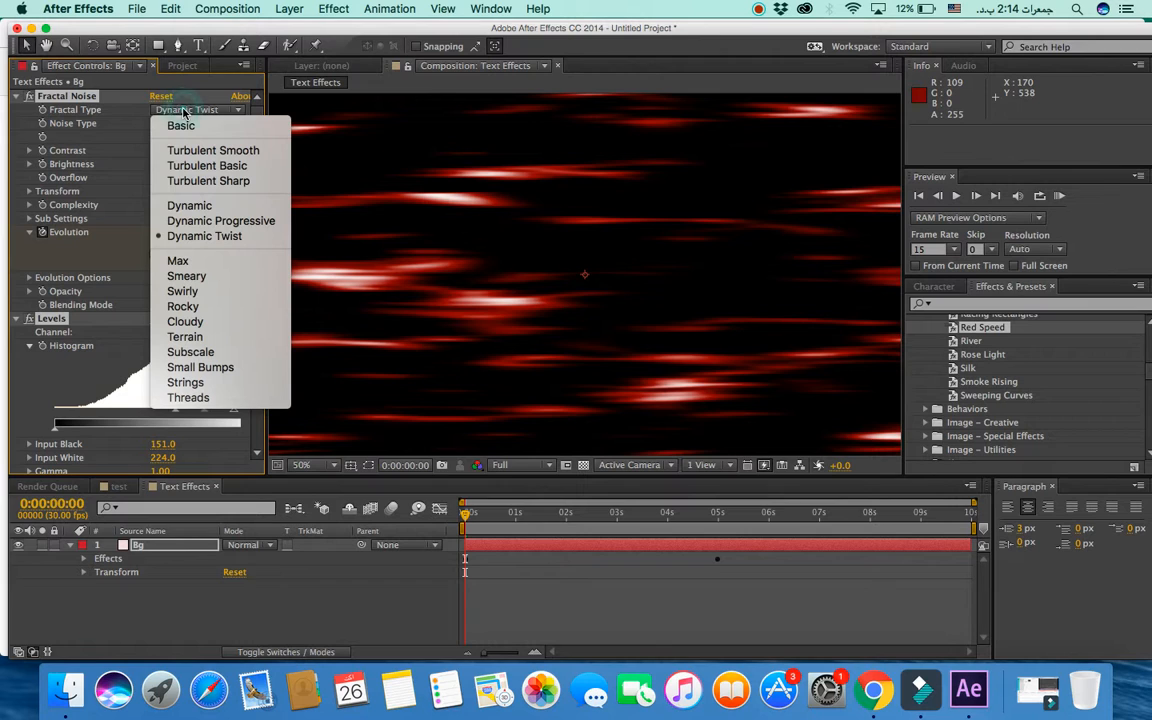
left_click(211, 151)
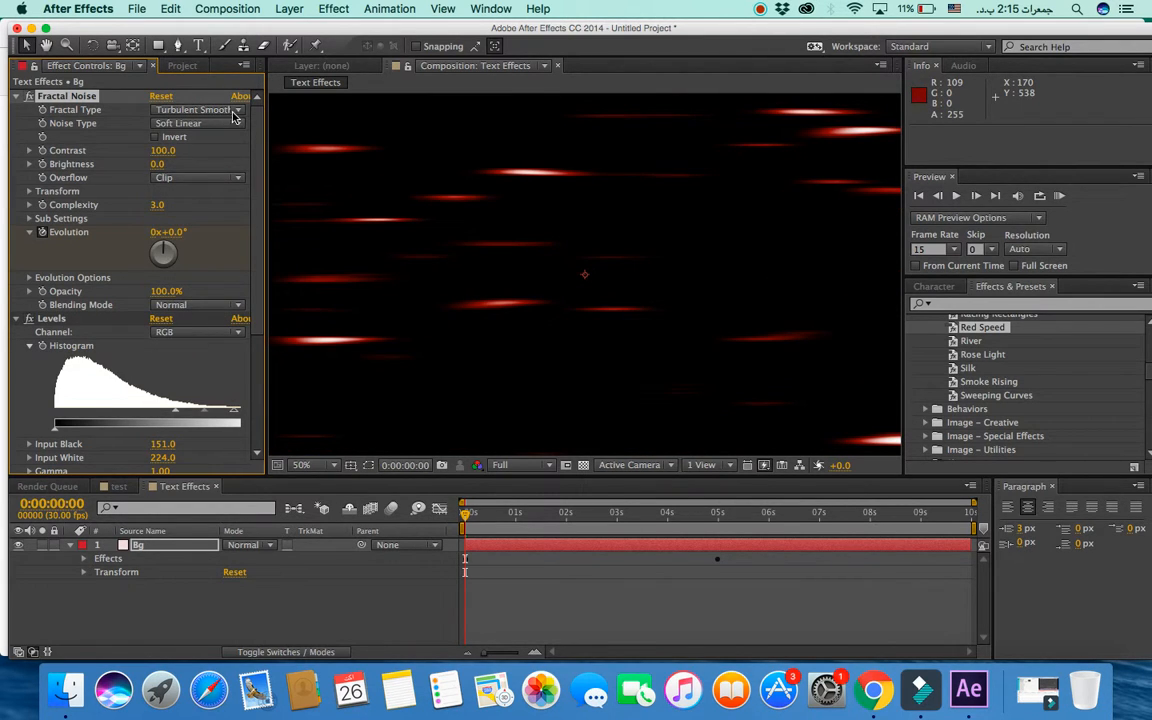
left_click(234, 112)
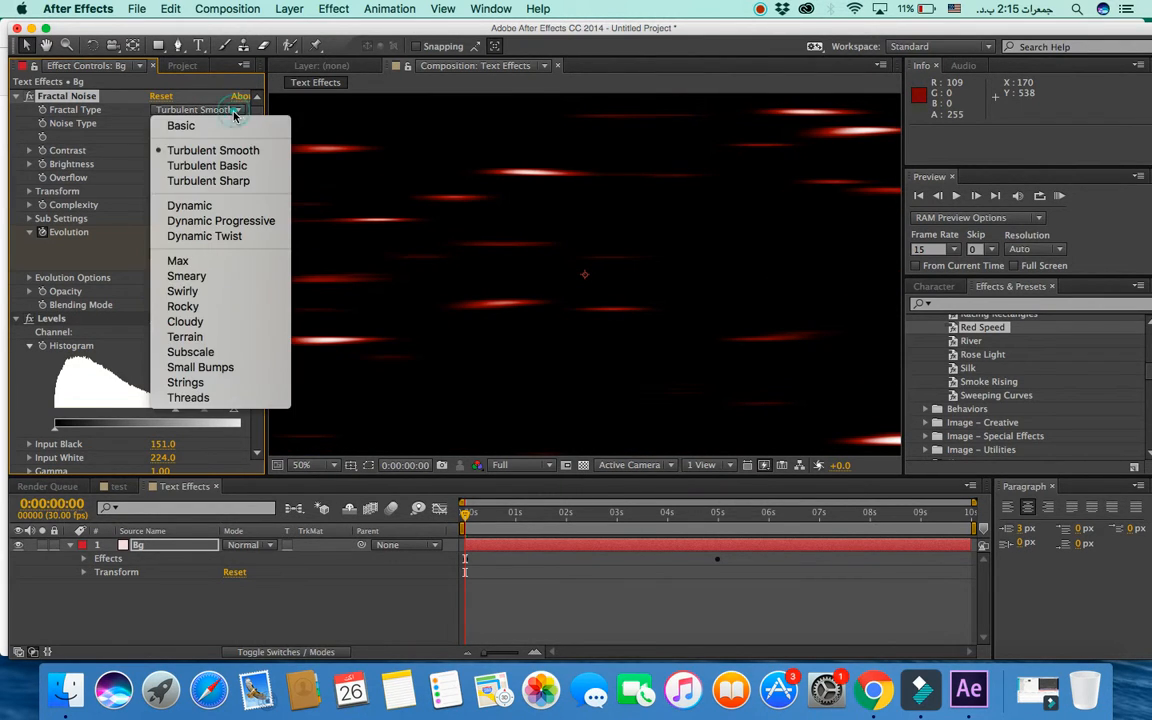
left_click(229, 170)
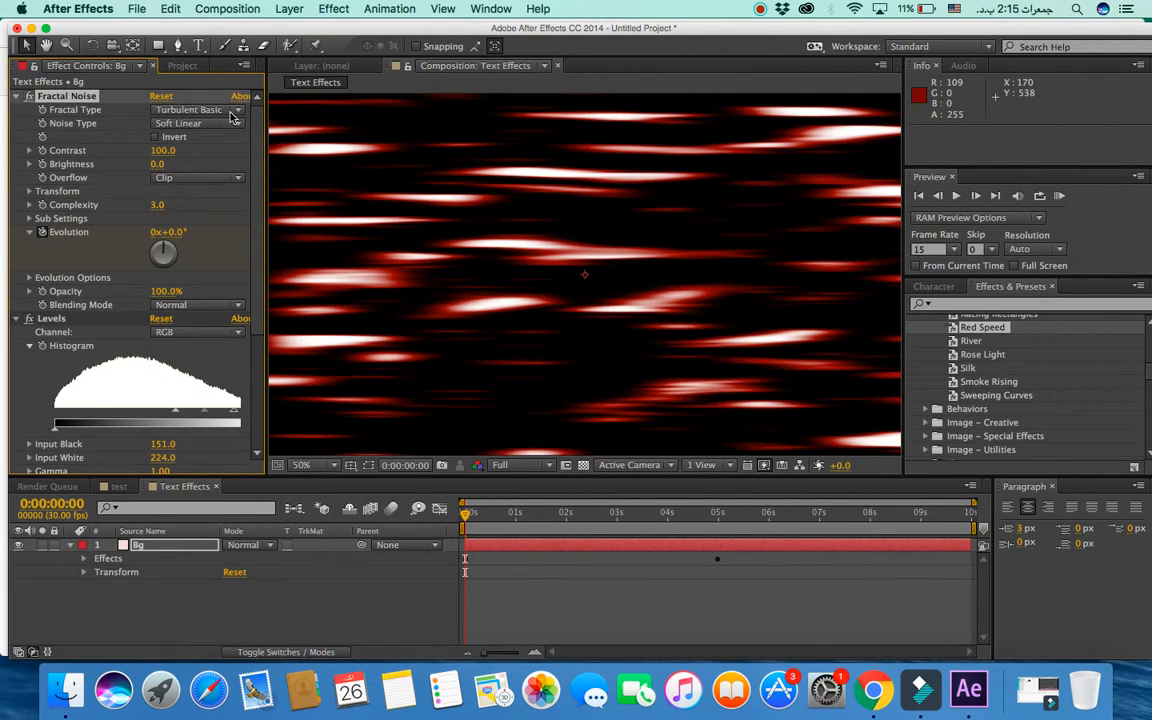
left_click(237, 112)
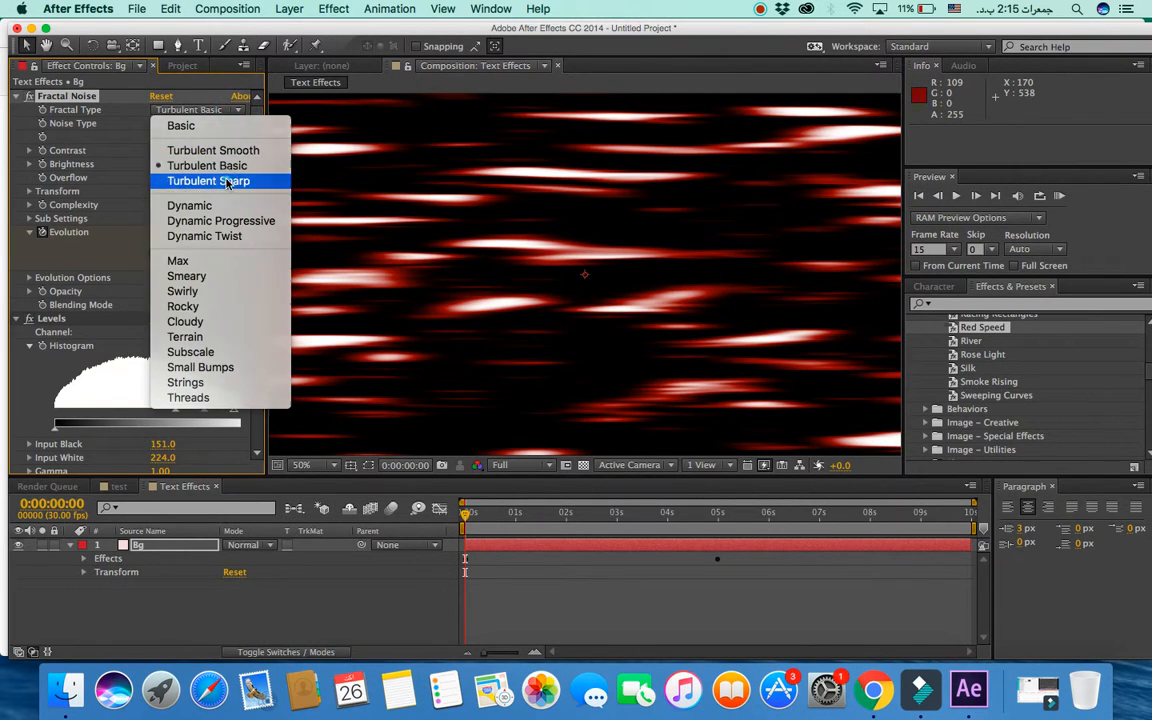
left_click(228, 178)
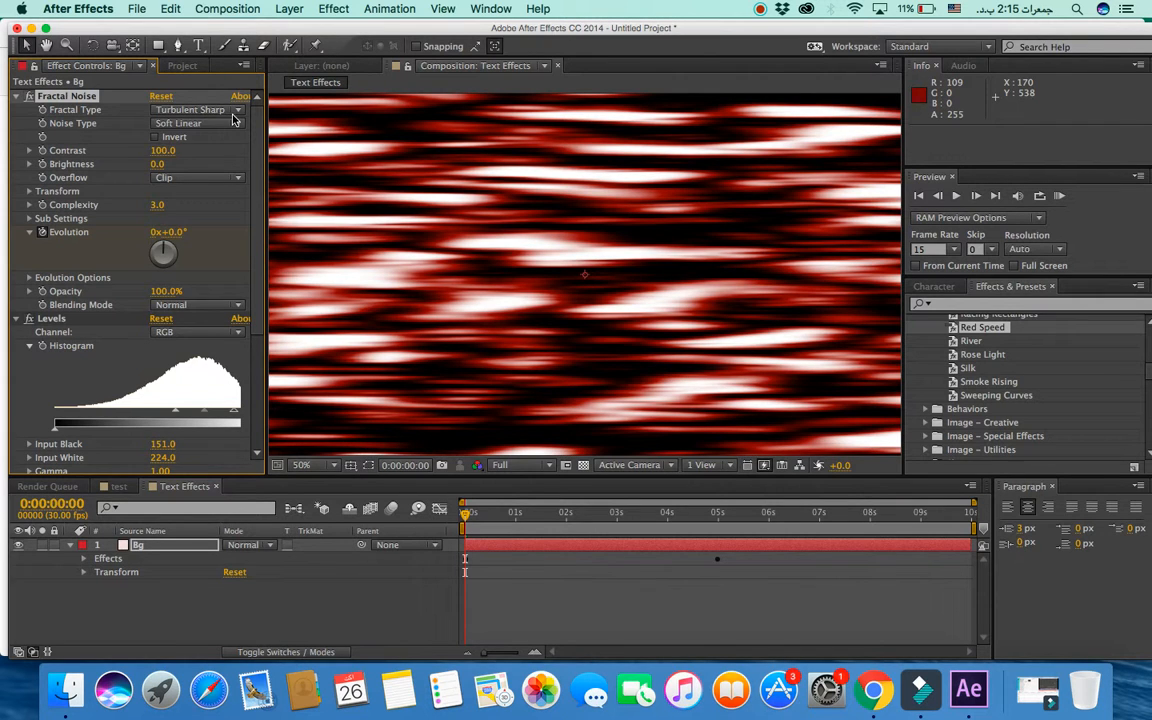
left_click(237, 110)
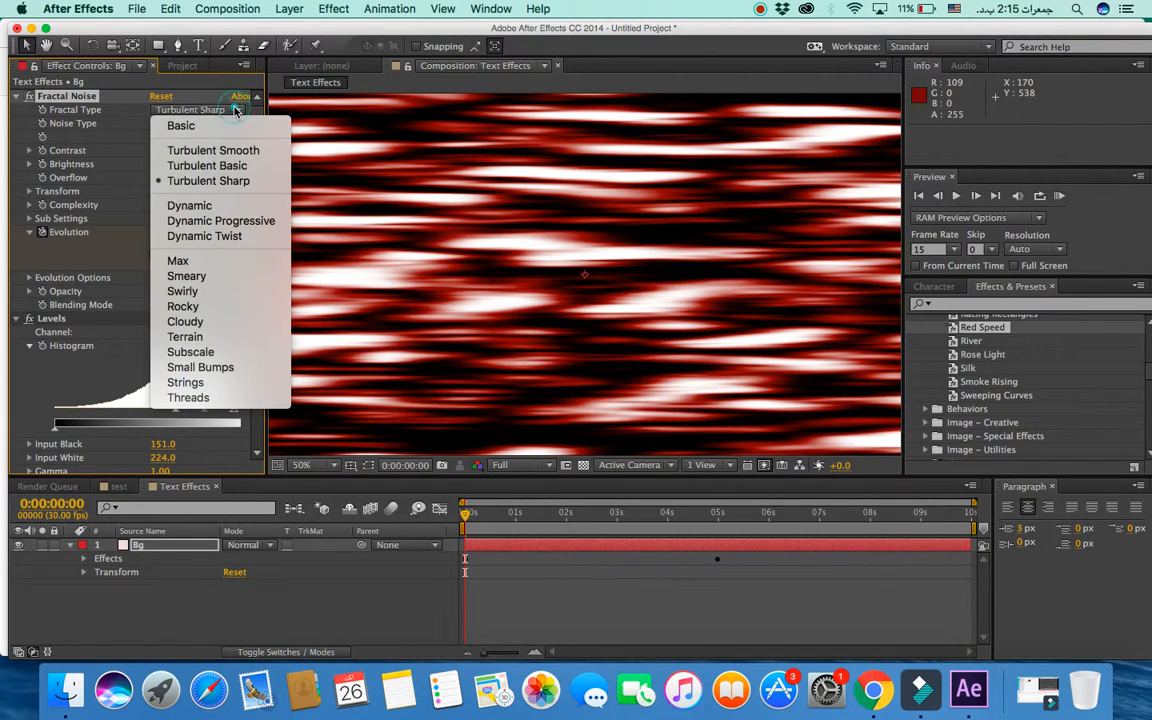
left_click(225, 205)
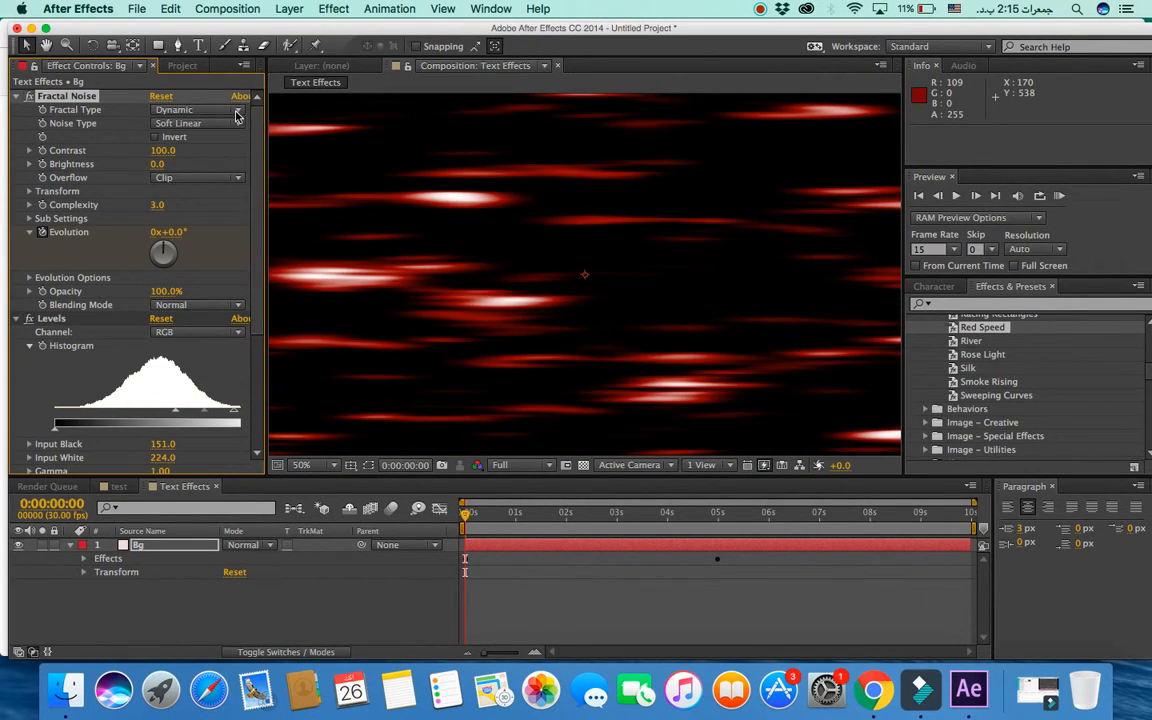
left_click(237, 112)
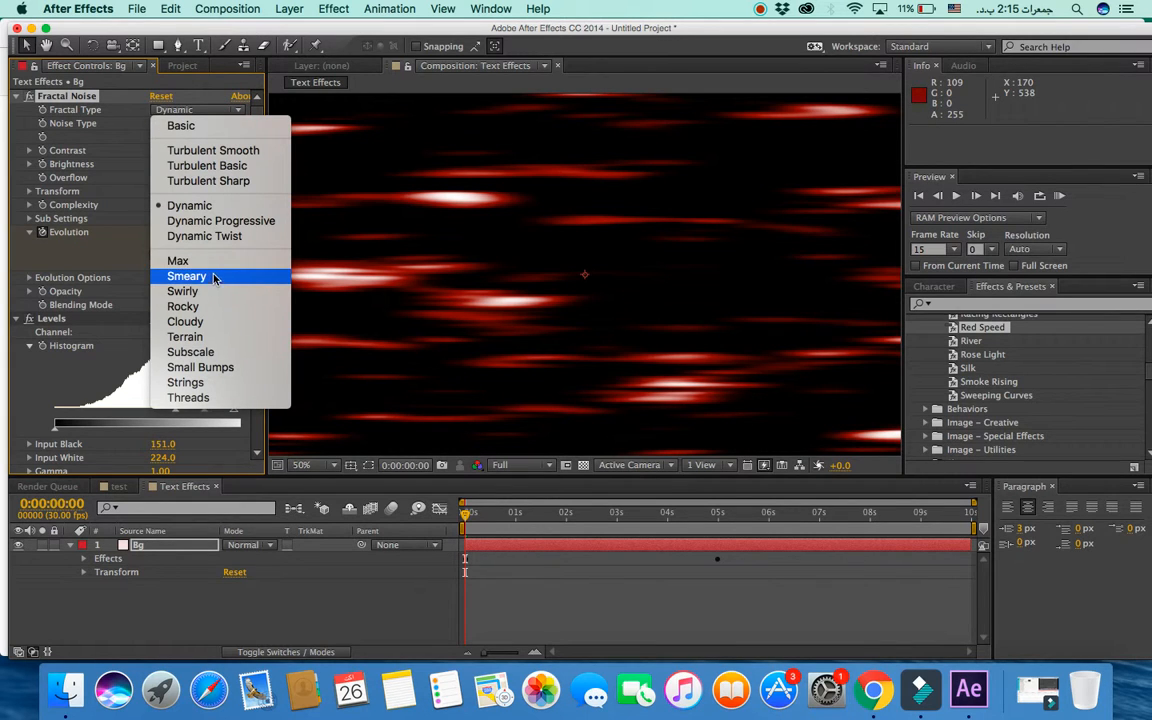
left_click(213, 308)
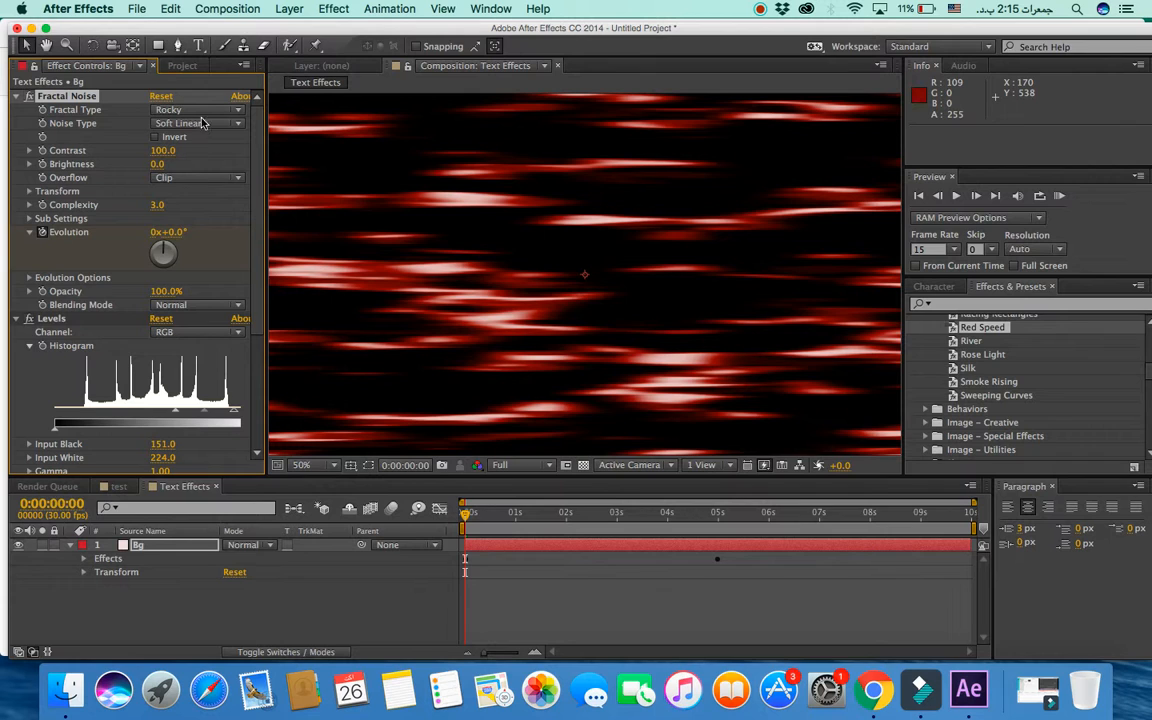
left_click(233, 112)
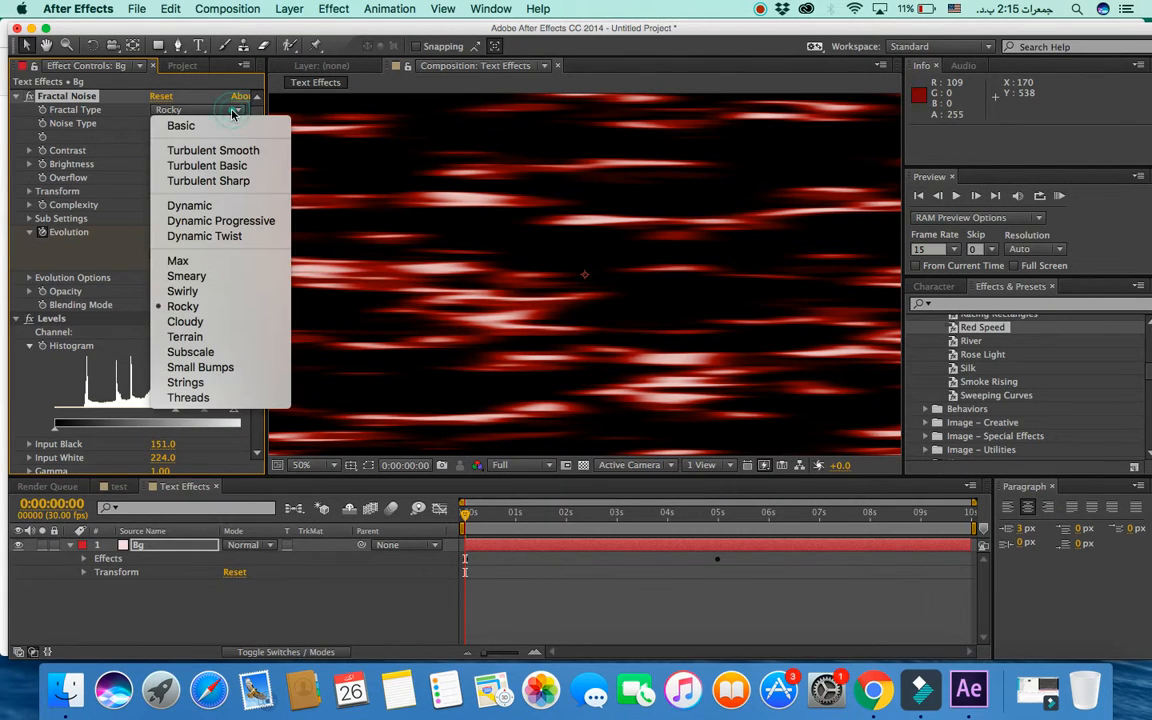
left_click(226, 322)
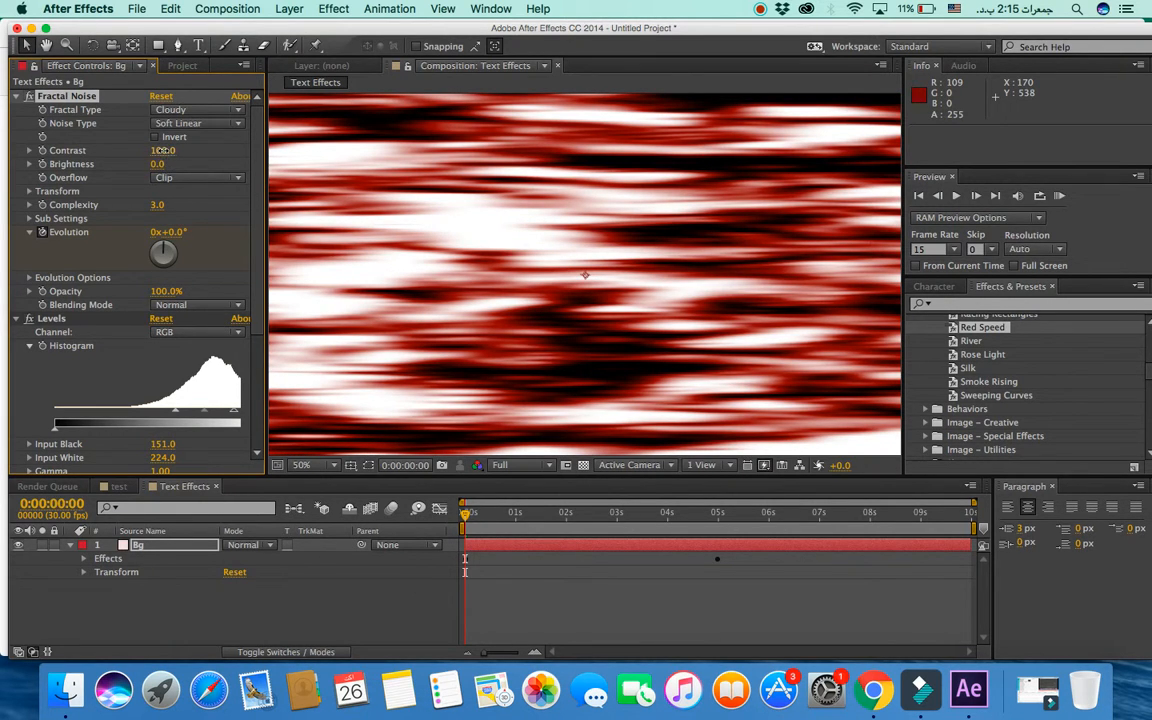
Step: Set Bg's Fractal Noise contrast to 87, brightness to -3, complexity to 3.3 and evolution to -121°
mouse_move(160, 150)
left_mouse_down()
mouse_move(86, 141)
mouse_move(181, 141)
mouse_move(209, 160)
mouse_move(105, 175)
mouse_move(160, 175)
mouse_move(200, 150)
mouse_move(138, 164)
mouse_move(170, 164)
mouse_move(160, 151)
mouse_move(185, 155)
mouse_move(140, 156)
left_mouse_up()
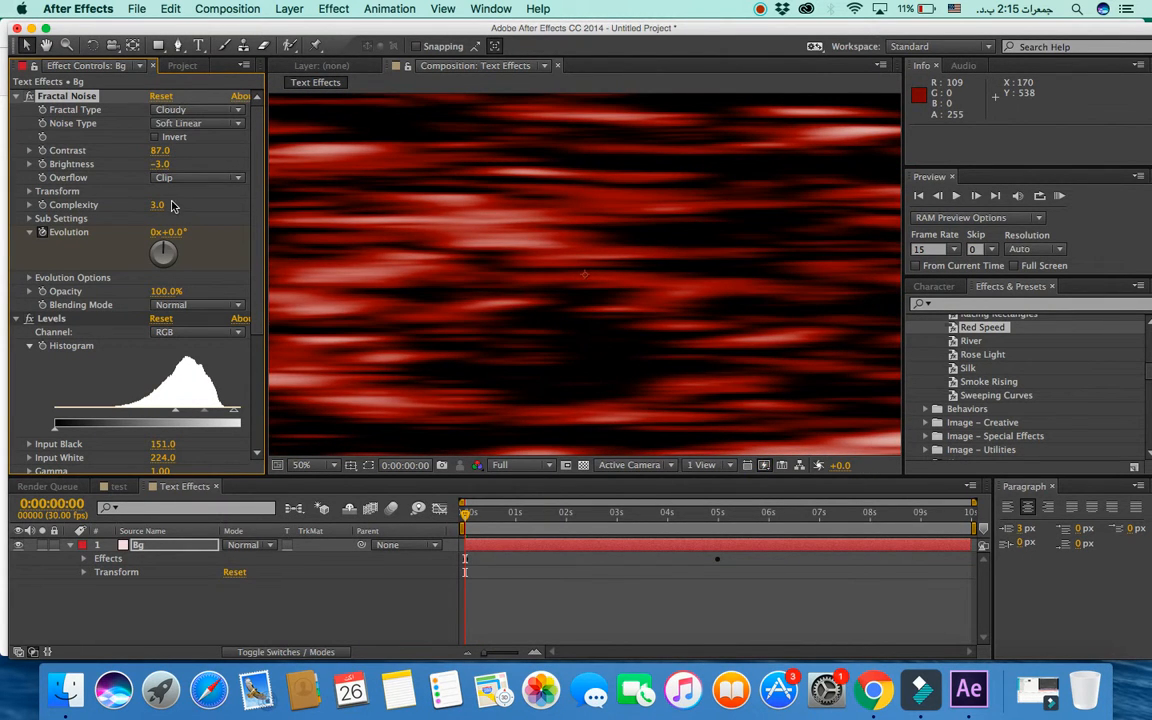
mouse_move(171, 205)
left_mouse_down()
mouse_move(145, 196)
mouse_move(101, 212)
mouse_move(281, 204)
mouse_move(195, 200)
mouse_move(158, 183)
left_mouse_up()
left_click_drag(165, 238, 70, 215)
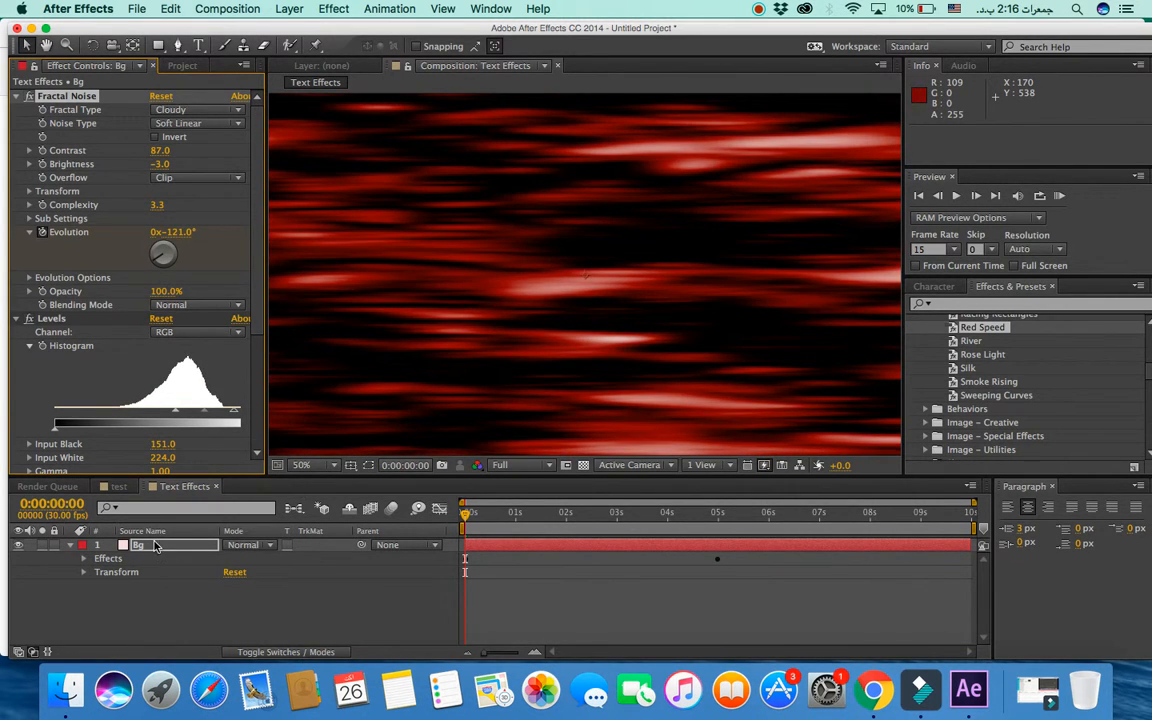
Step: Delete the Red Speed effects from Bg and apply the Drift Over Time behavior preset instead
left_click(109, 564)
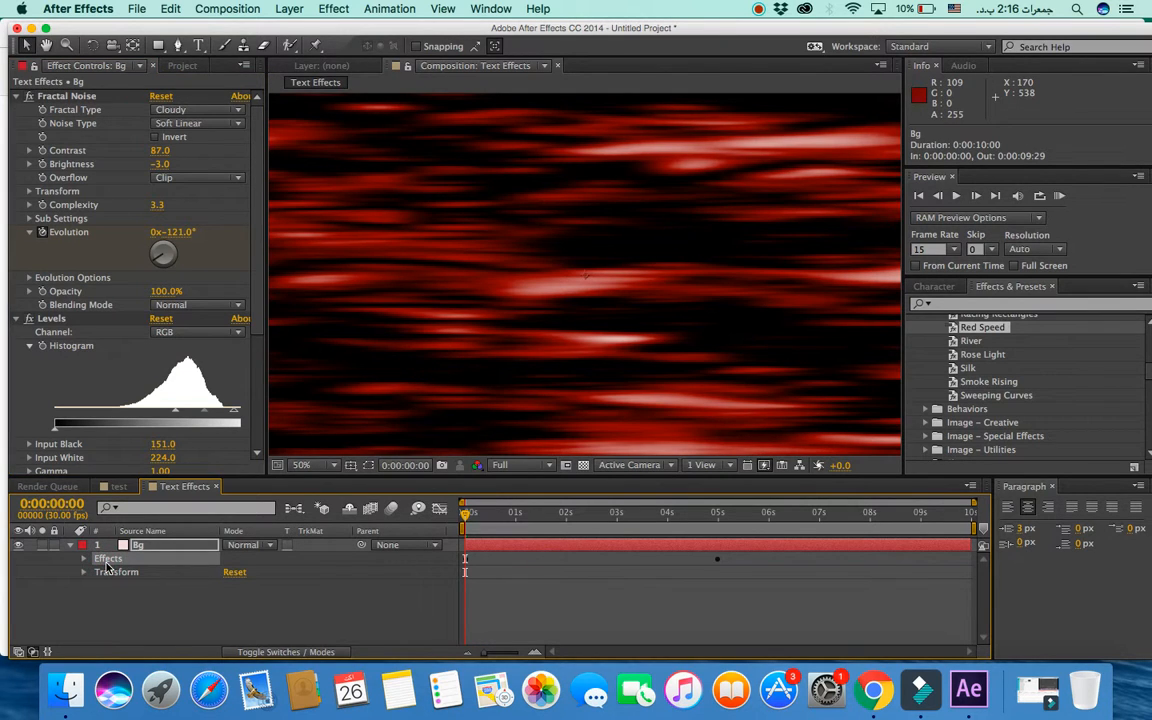
key("Delete")
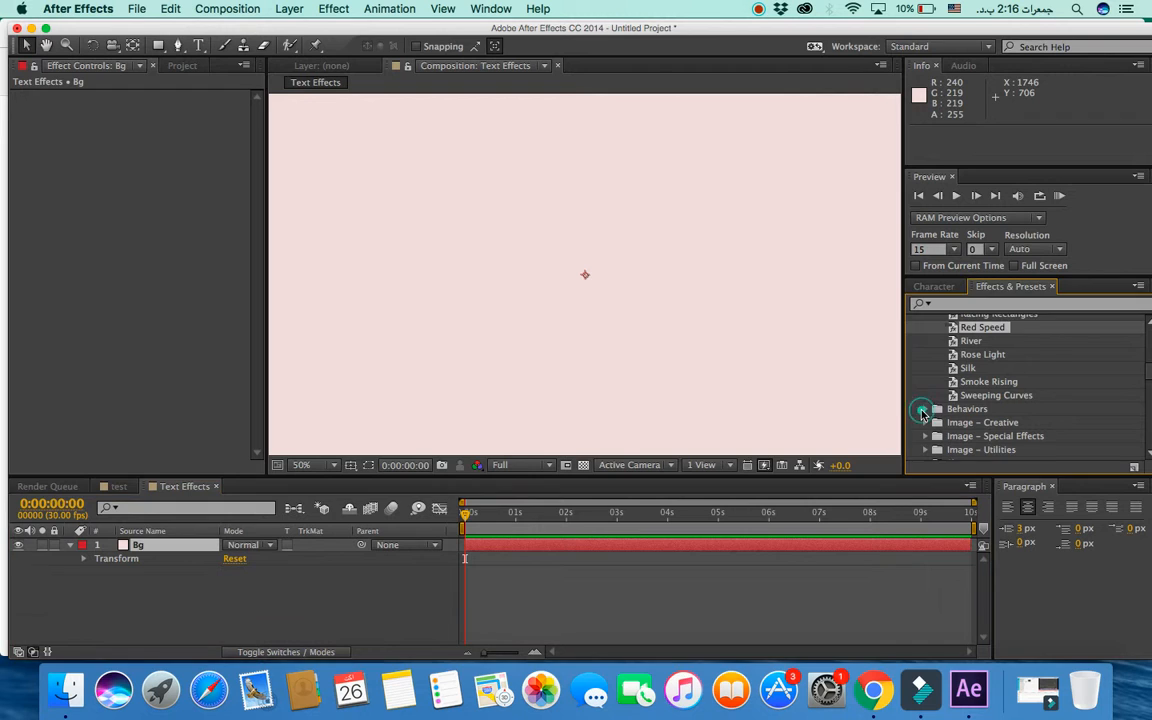
left_click(925, 409)
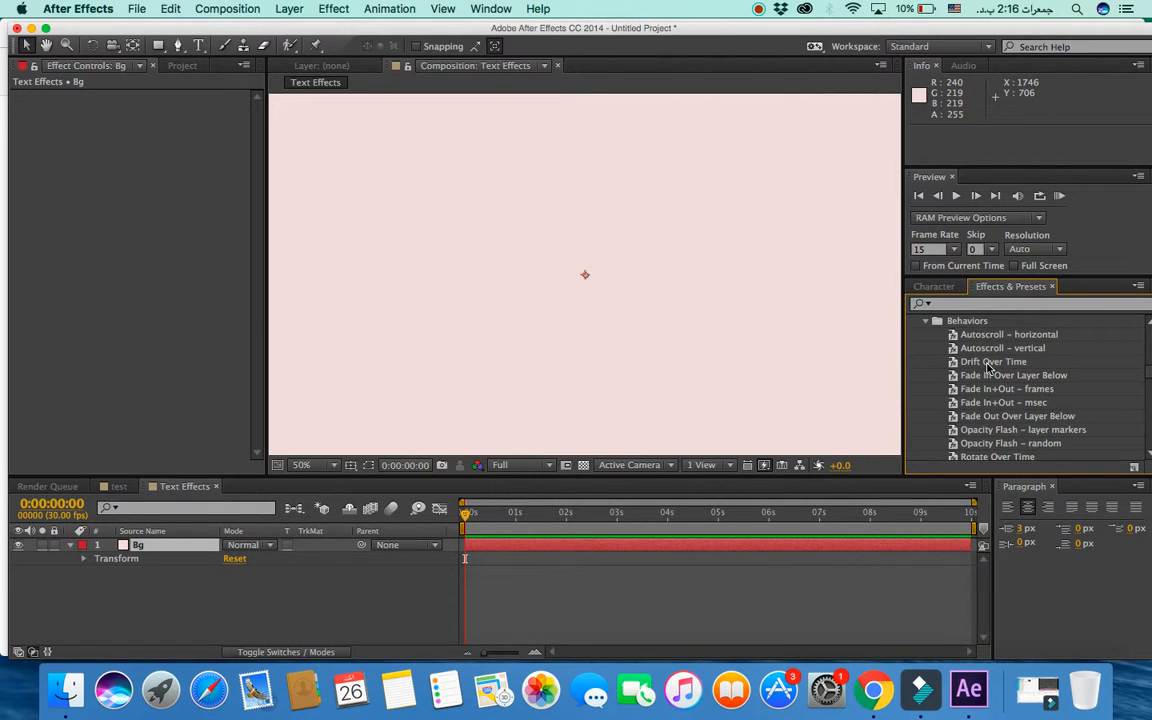
left_click_drag(990, 363, 679, 332)
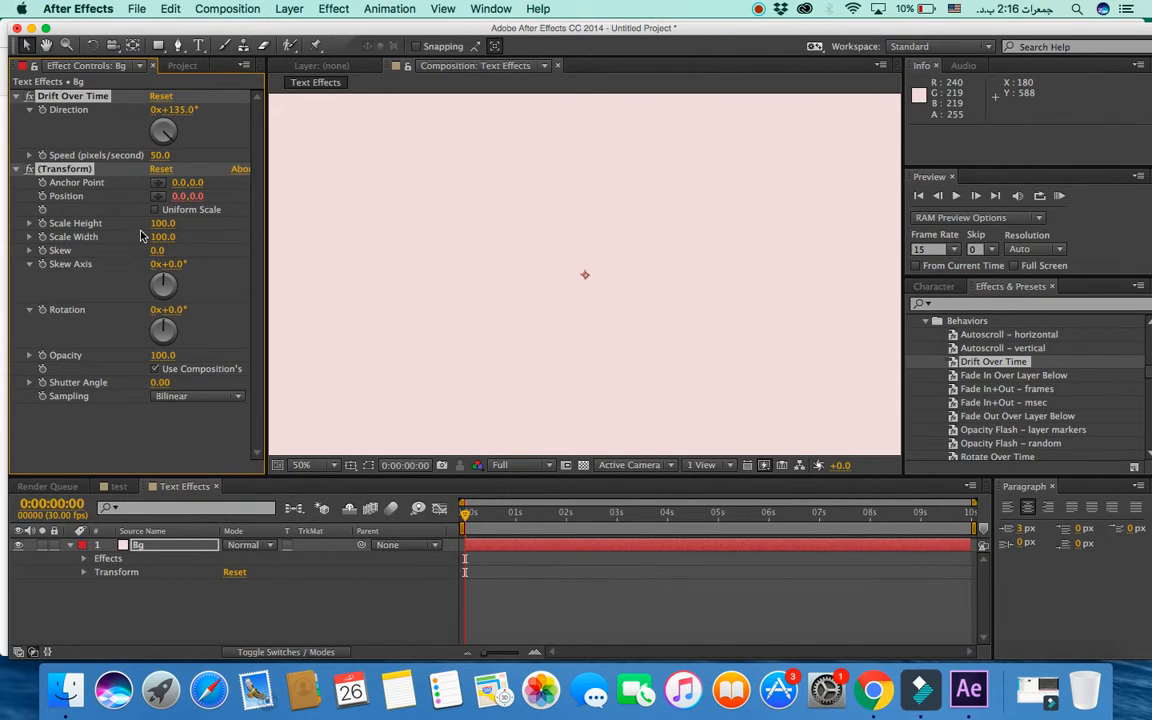
Step: Delete the Drift Over Time effects from Bg and browse the remaining animation preset folders
left_click(112, 559)
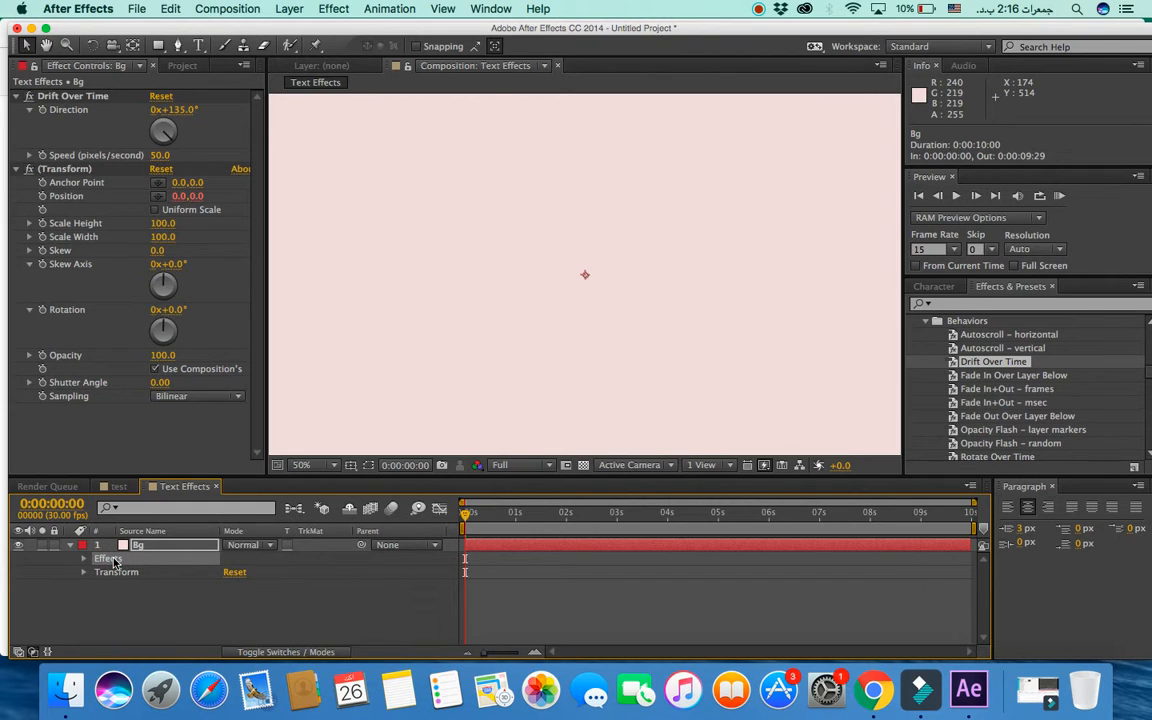
key("Delete")
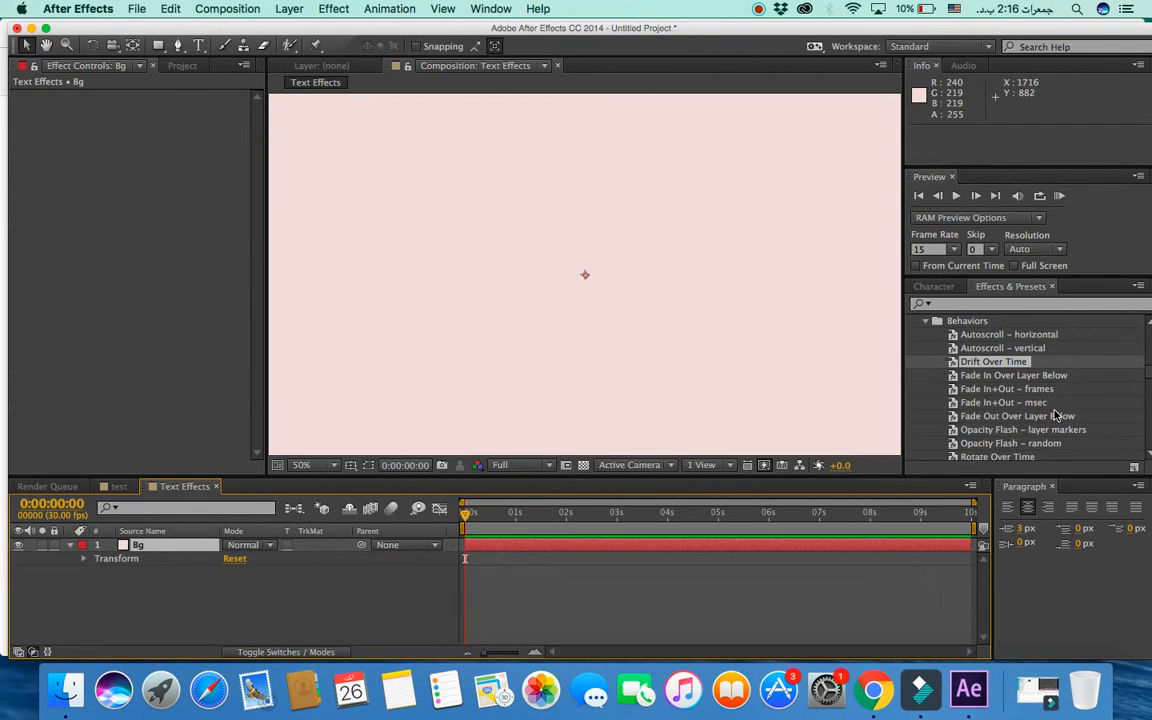
scroll(1047, 413, "down", 15)
scroll(1047, 413, "up", 2)
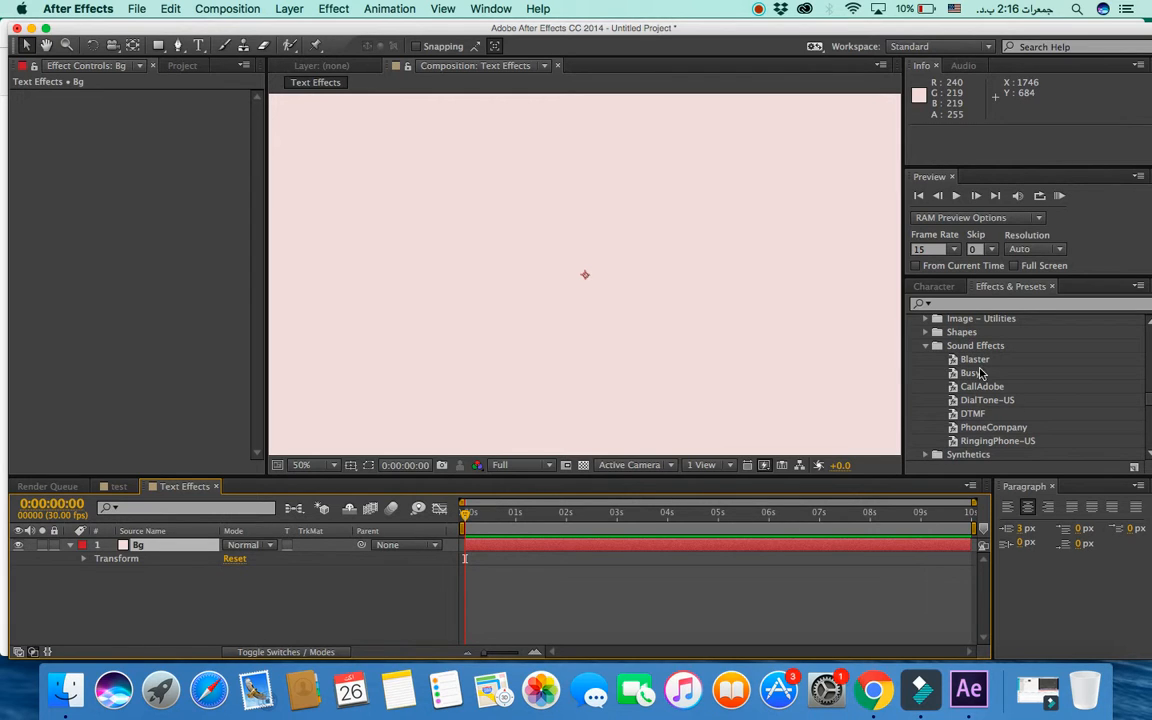
scroll(990, 428, "down", 2)
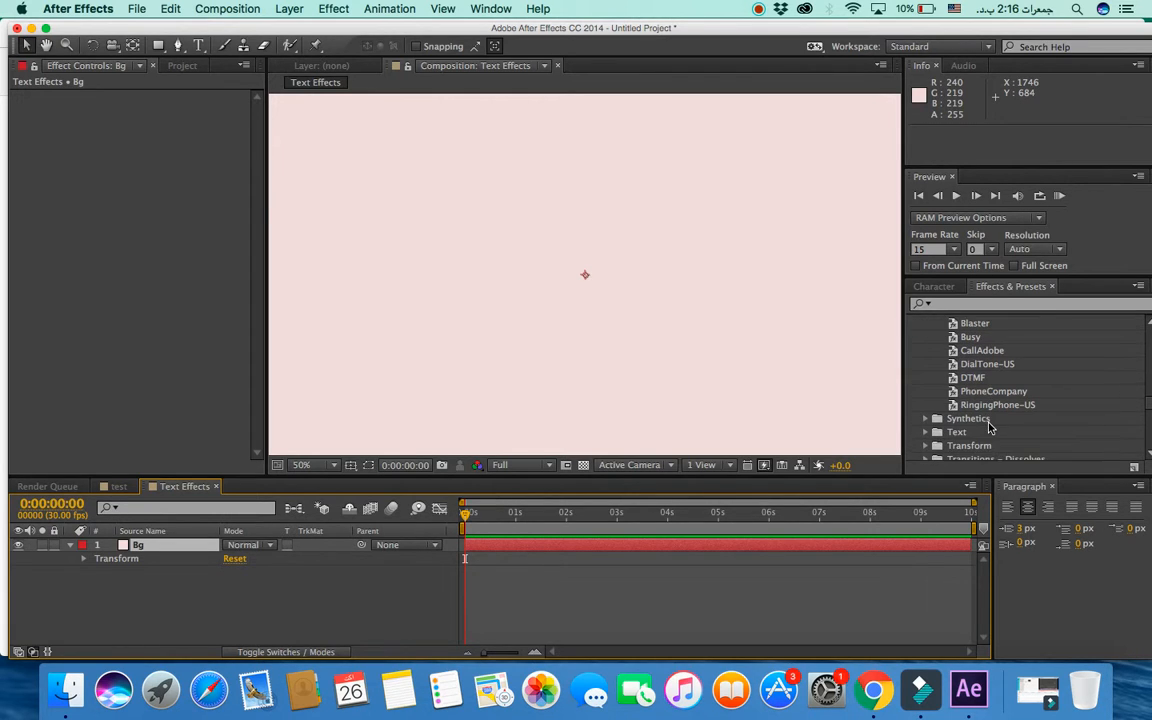
Step: Try to apply the 3D Basic Position Z Cascade text preset to Bg and check the layer's Transform properties
scroll(989, 405, "down", 2)
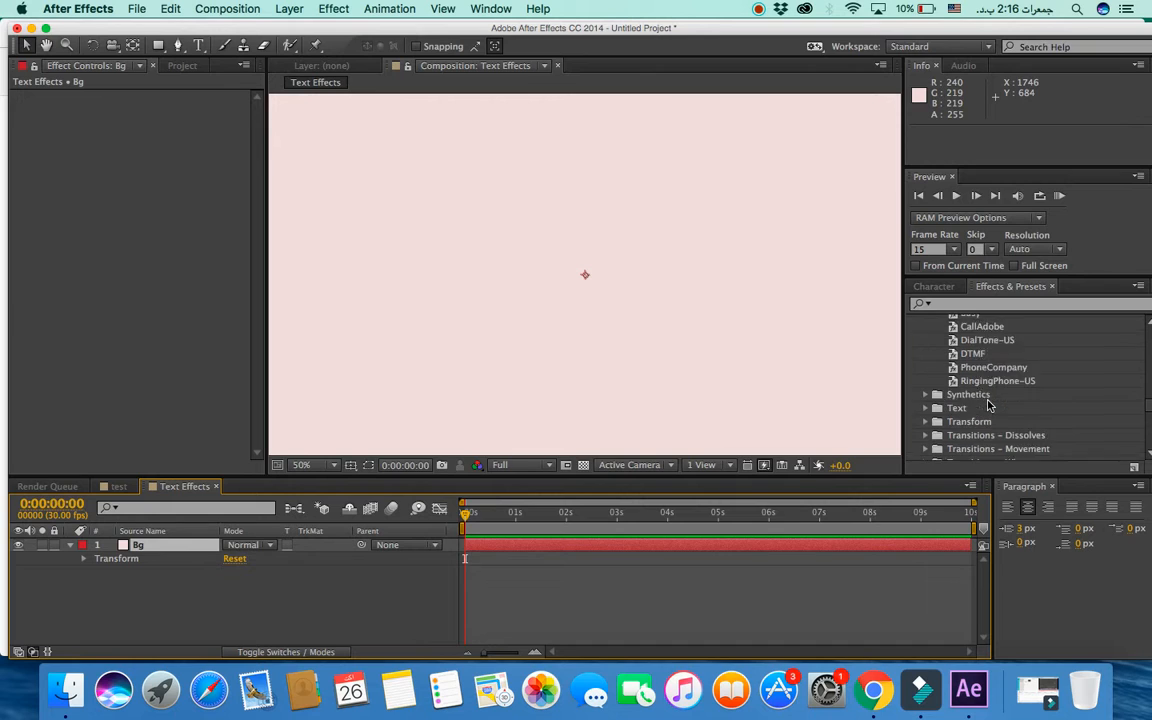
left_click(926, 397)
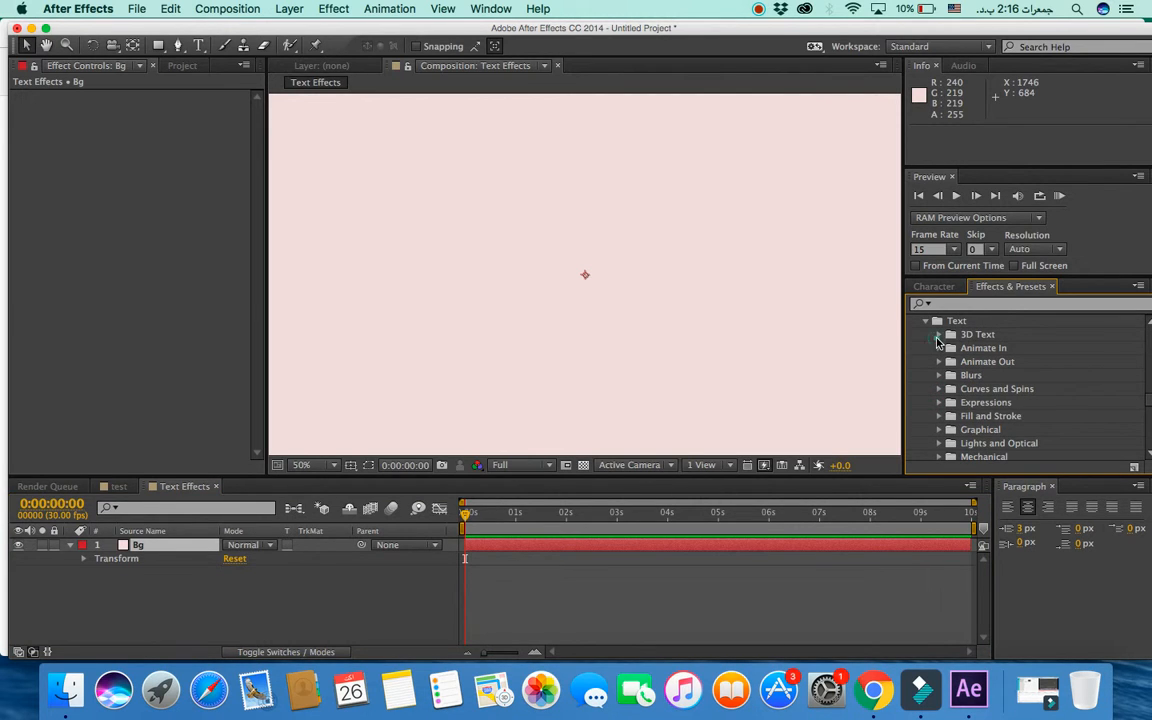
left_click(938, 336)
left_click_drag(1000, 334, 587, 290)
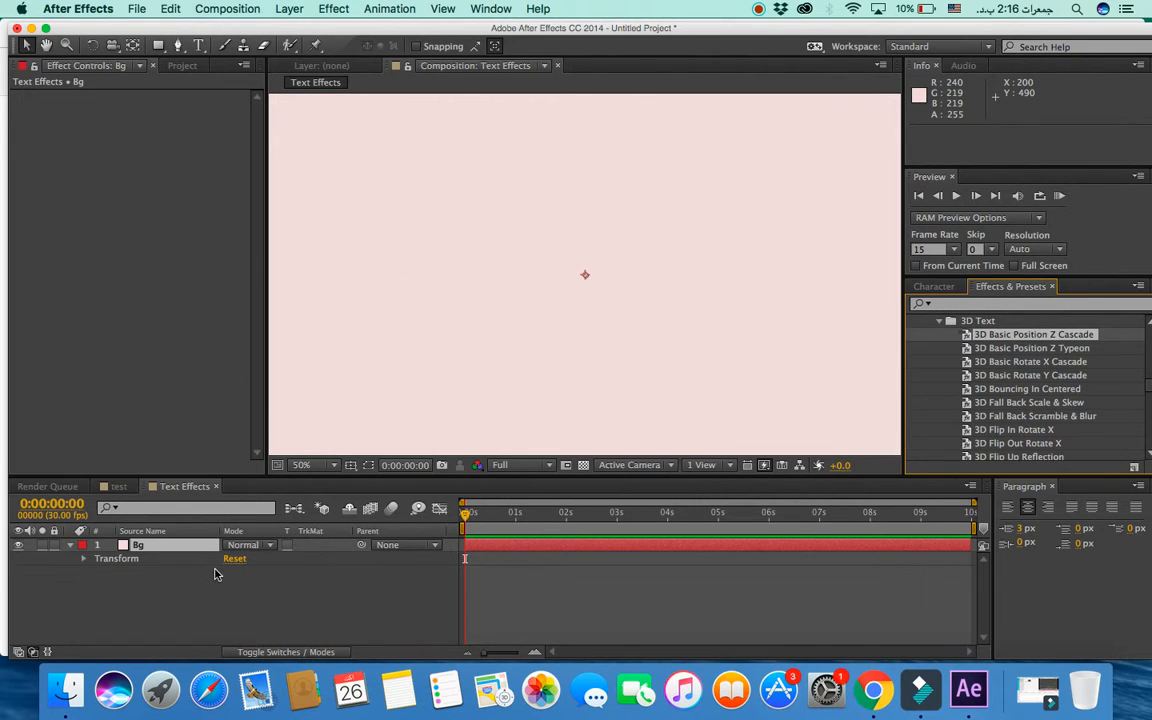
left_click(85, 559)
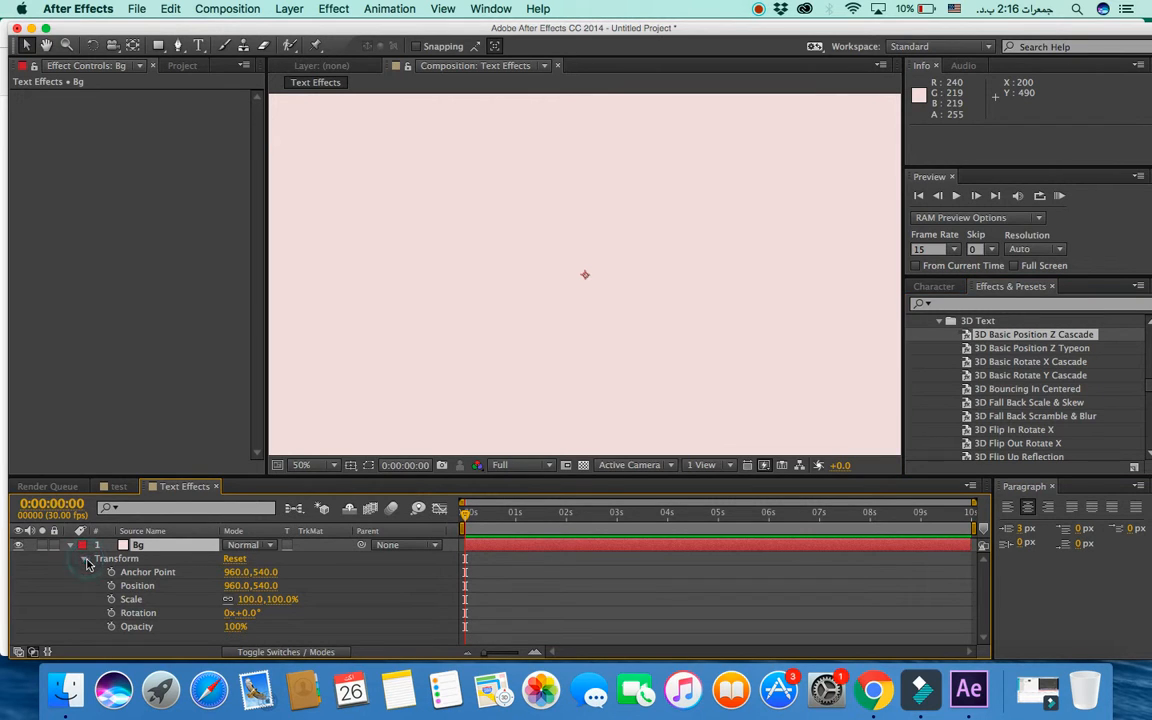
left_click(86, 560)
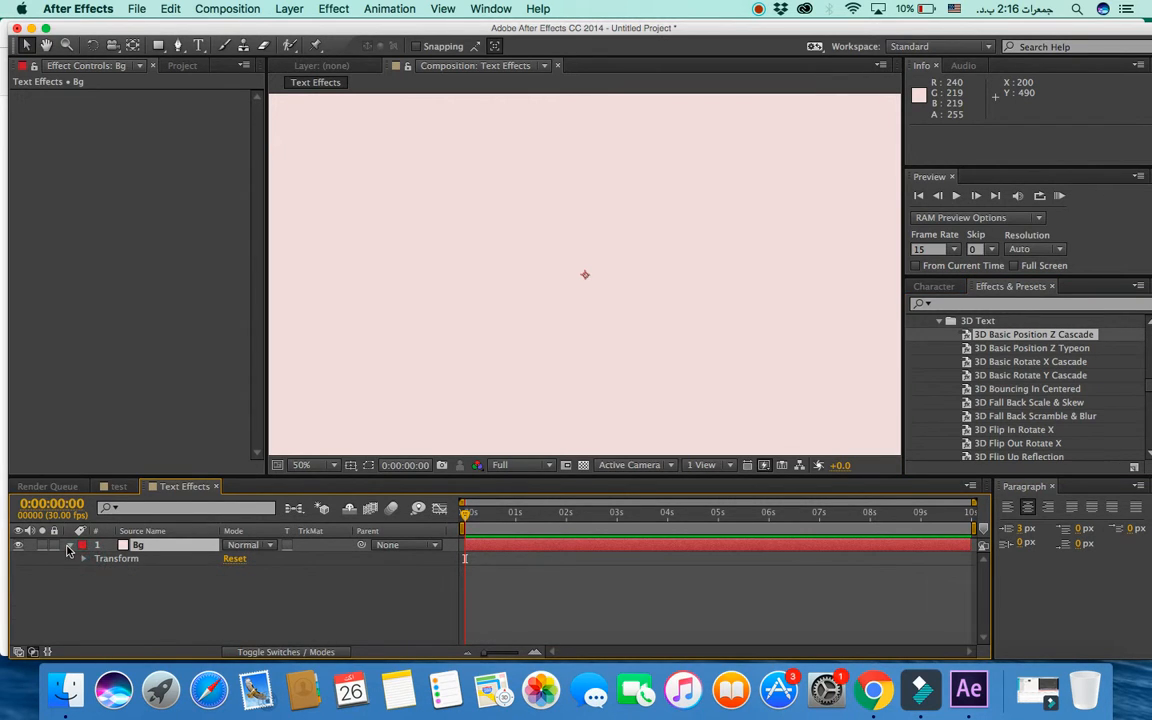
left_click(69, 545)
left_click(69, 545)
Step: Return to the Backgrounds animation presets and apply the Apparition preset to Bg
left_click(1006, 337)
scroll(940, 360, "down", 15)
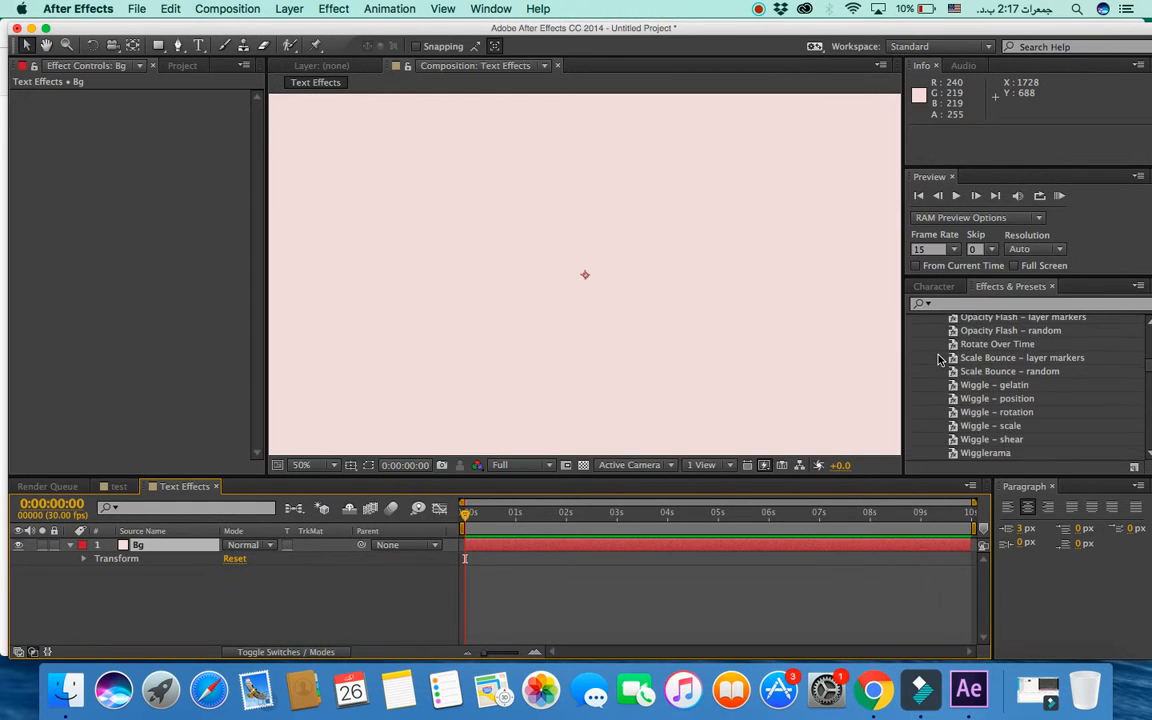
scroll(940, 360, "up", 10)
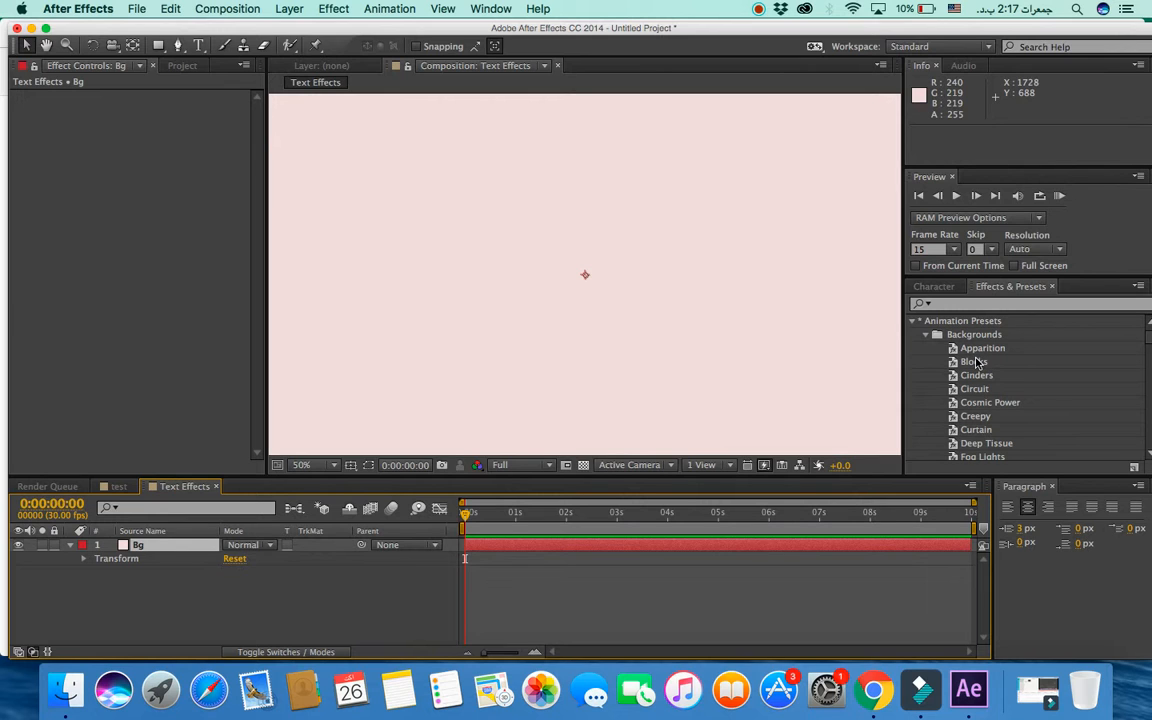
left_click_drag(977, 352, 674, 324)
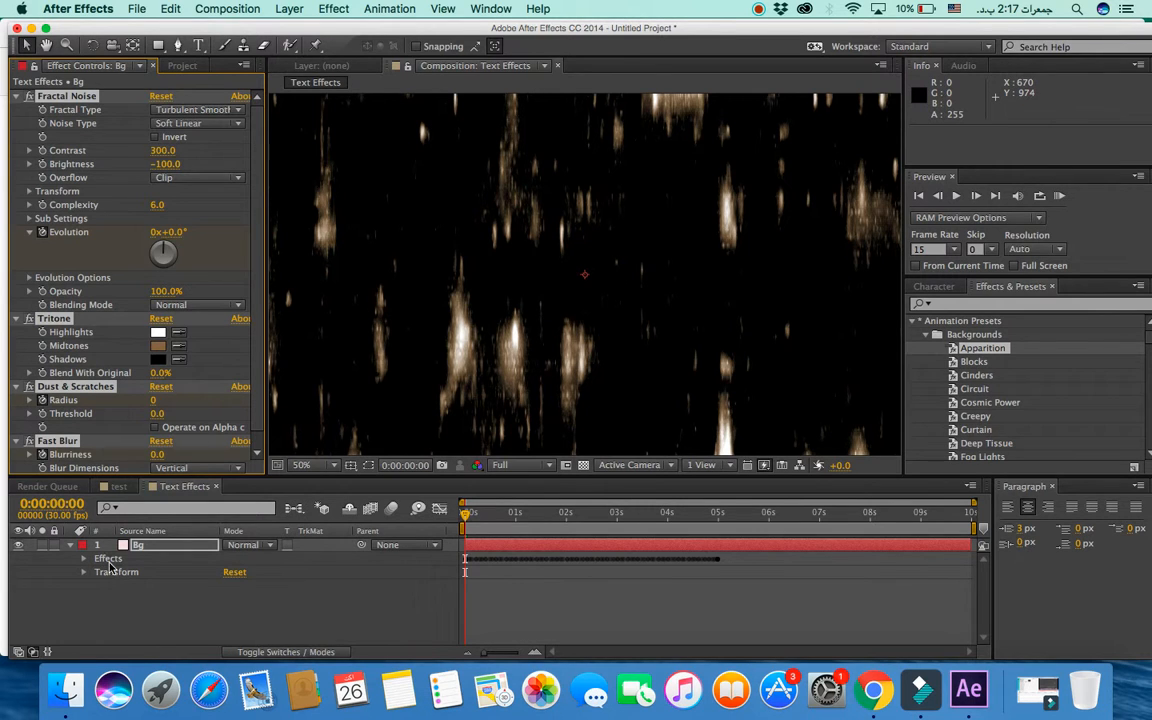
Step: Start a new text layer in the upper middle of the composition and set its fill color to white
left_click(198, 45)
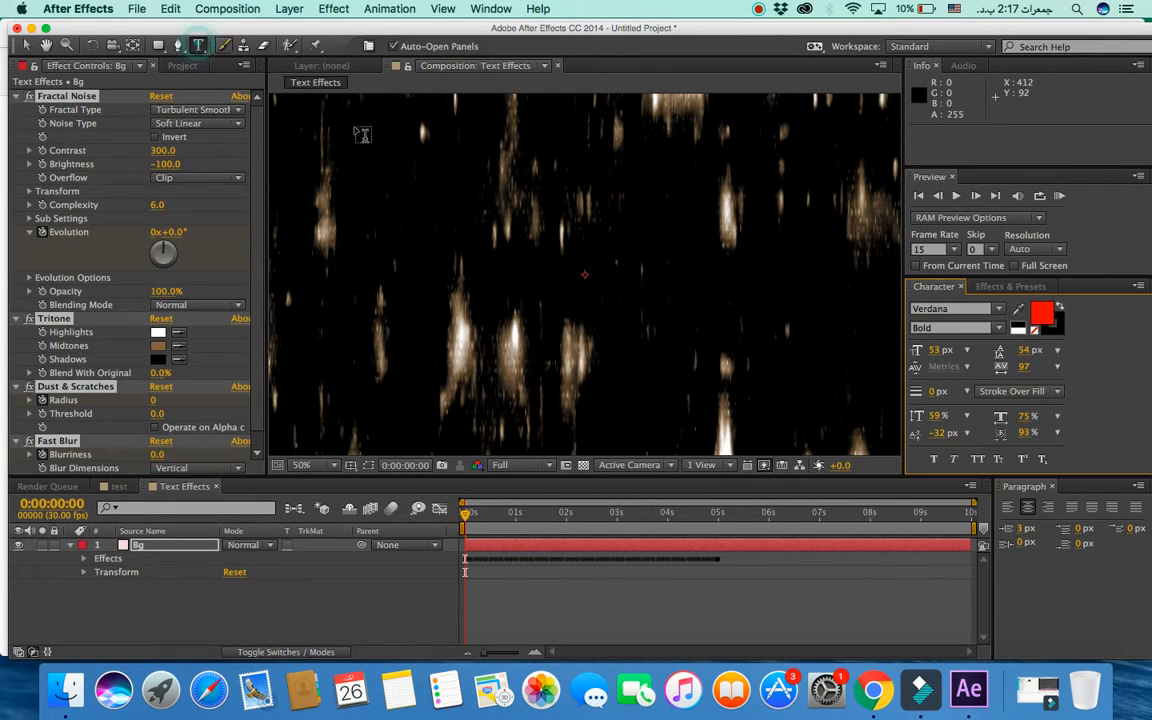
left_click(497, 225)
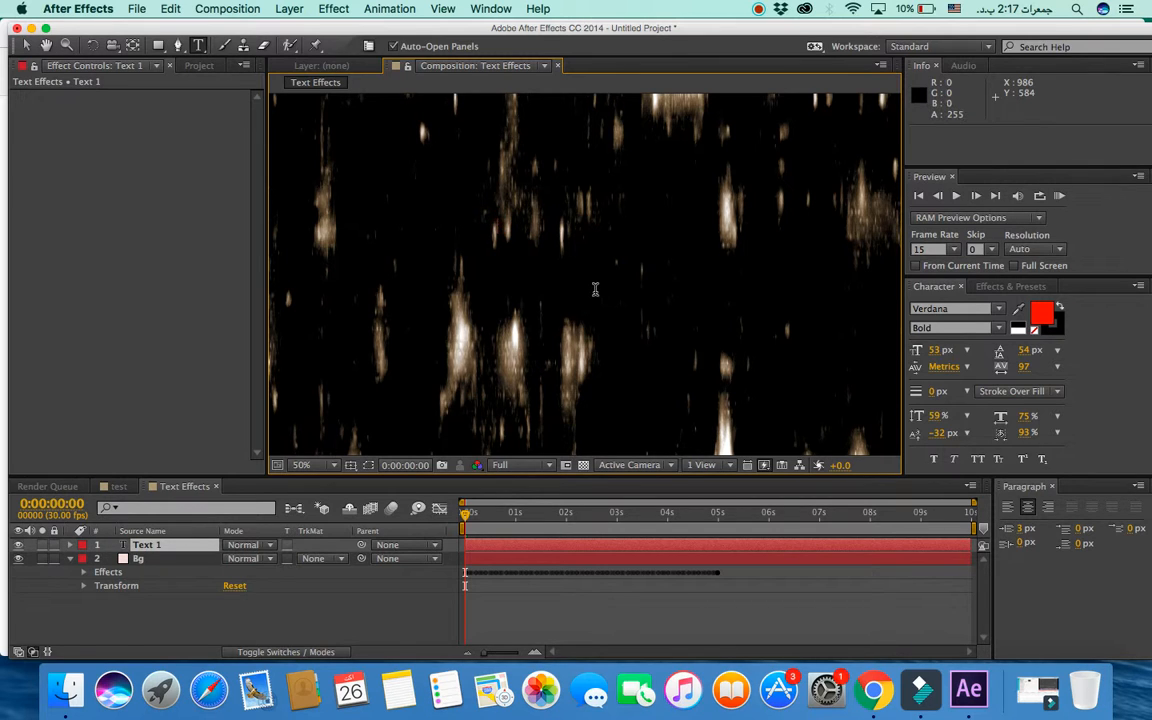
left_click(1043, 316)
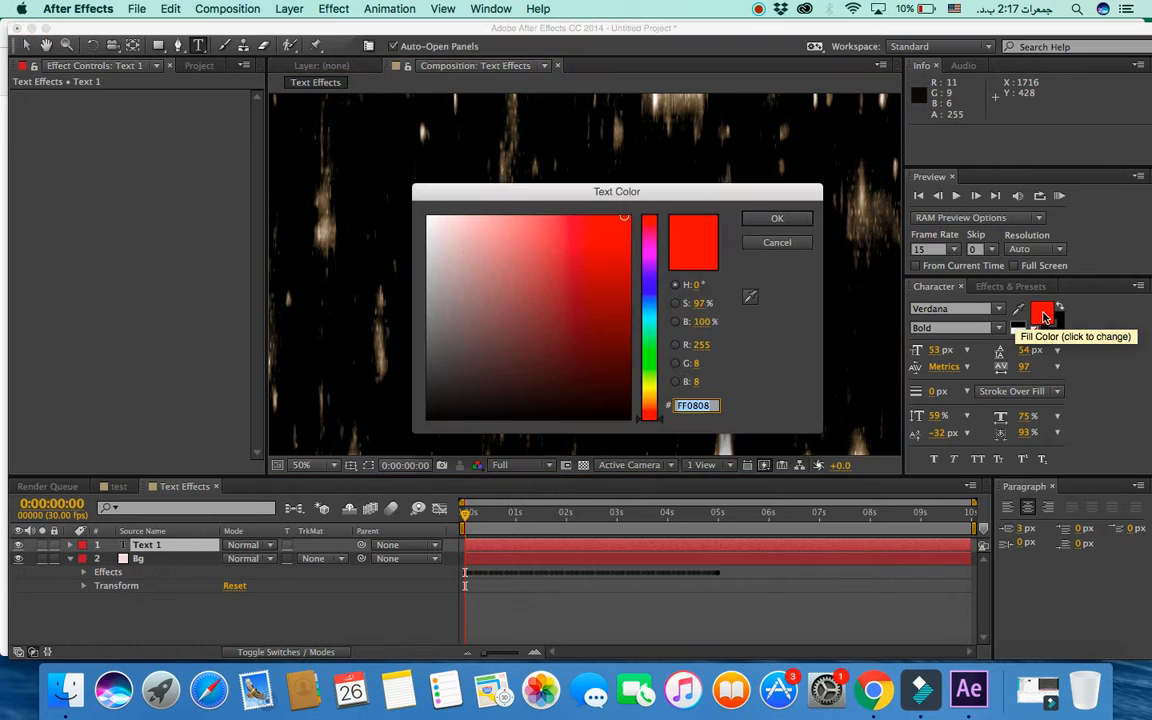
left_click(462, 239)
left_click_drag(475, 257, 385, 200)
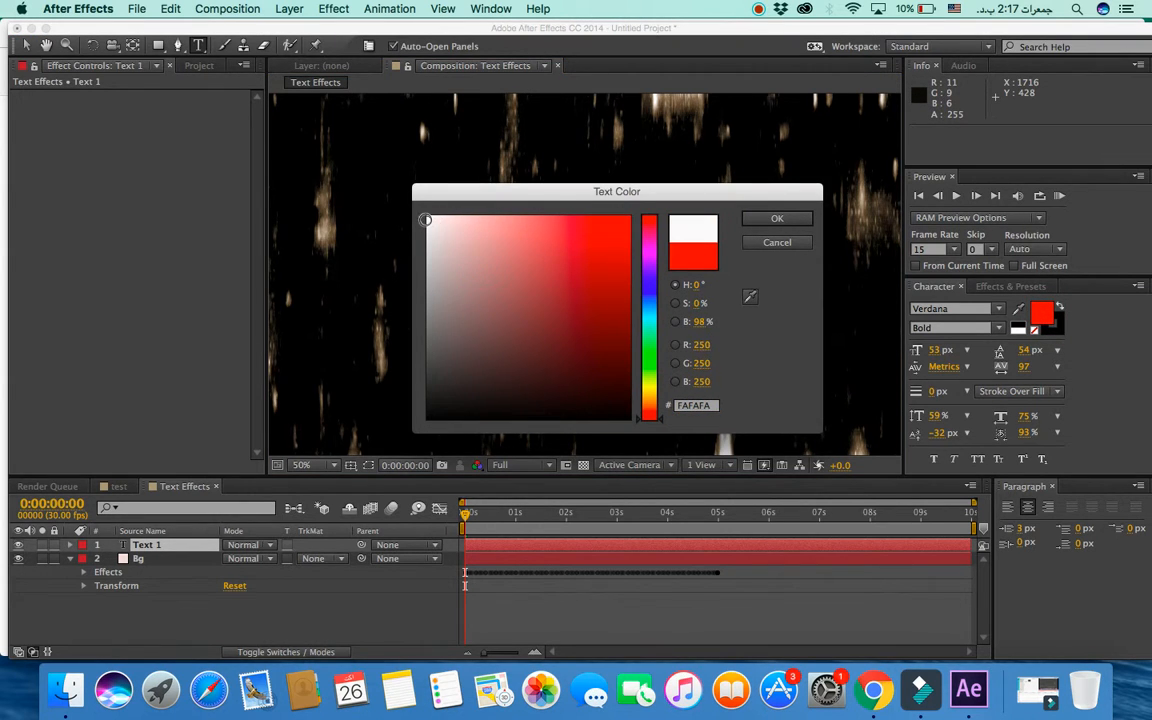
left_click(767, 217)
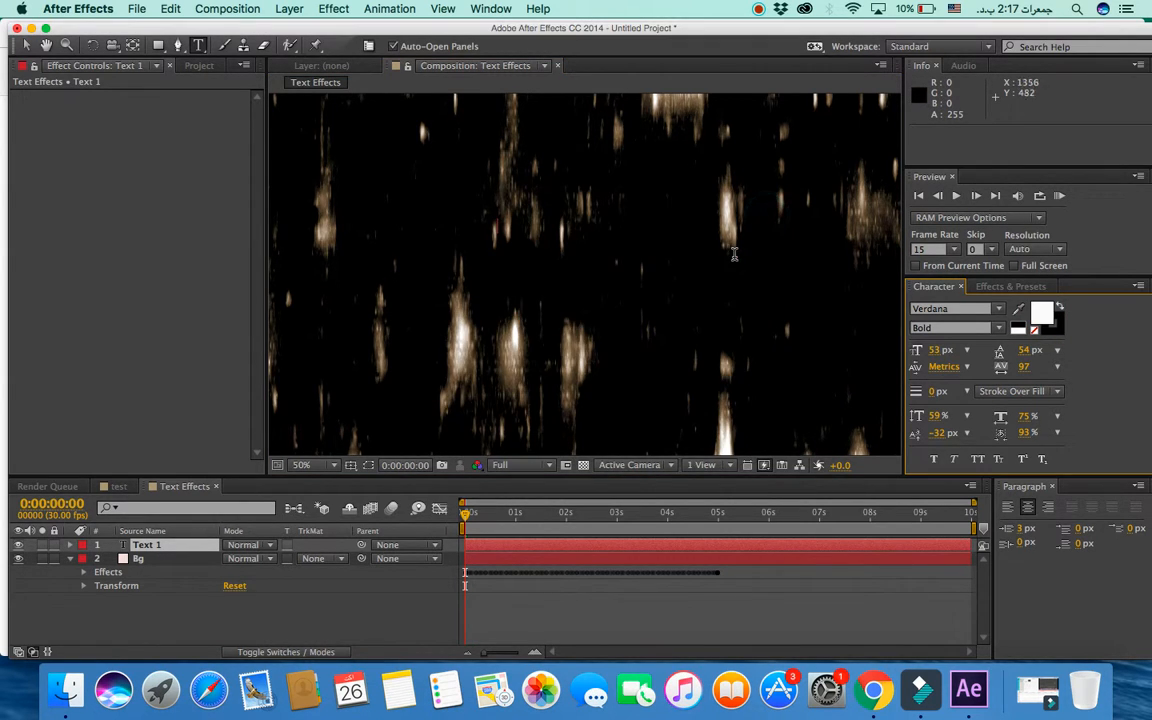
Step: Enter the text "online softteach Solutions" in the new text layer
type("n")
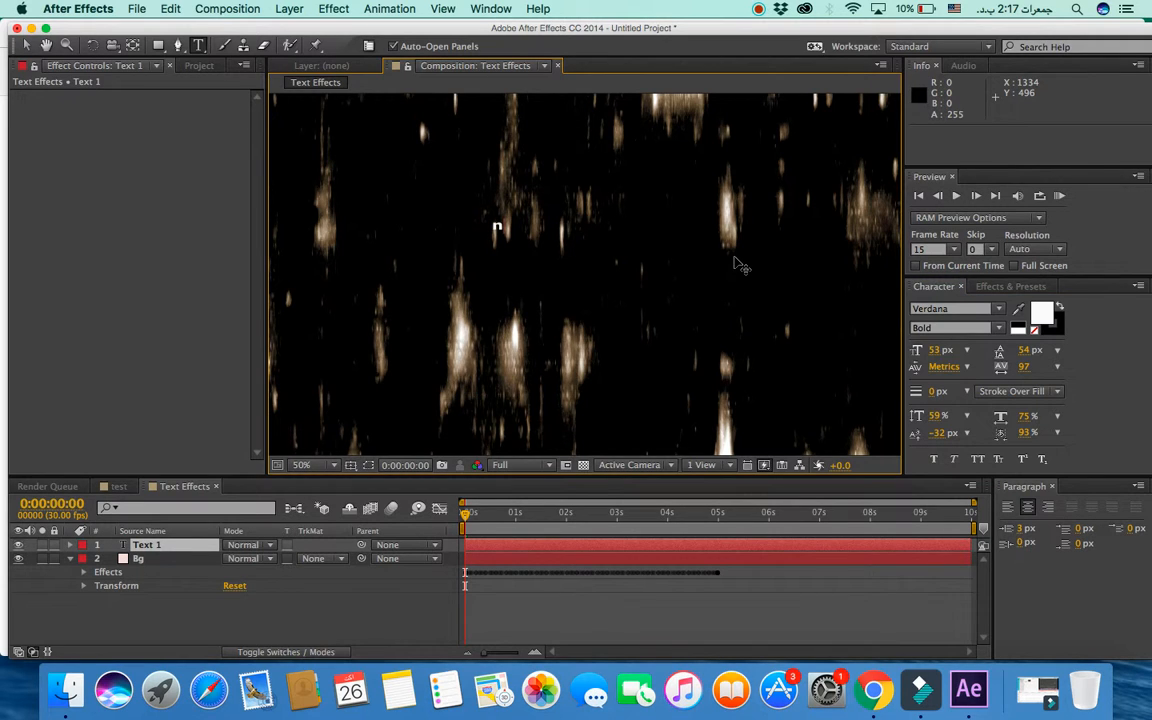
type("nline soft")
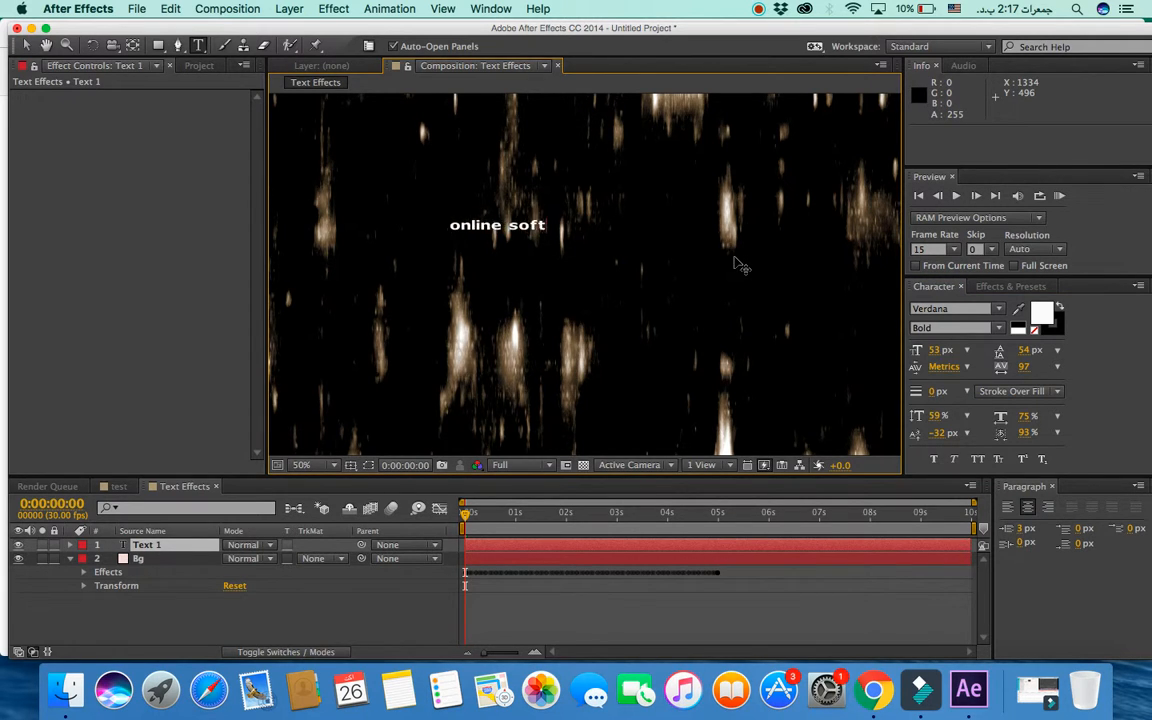
type("teach")
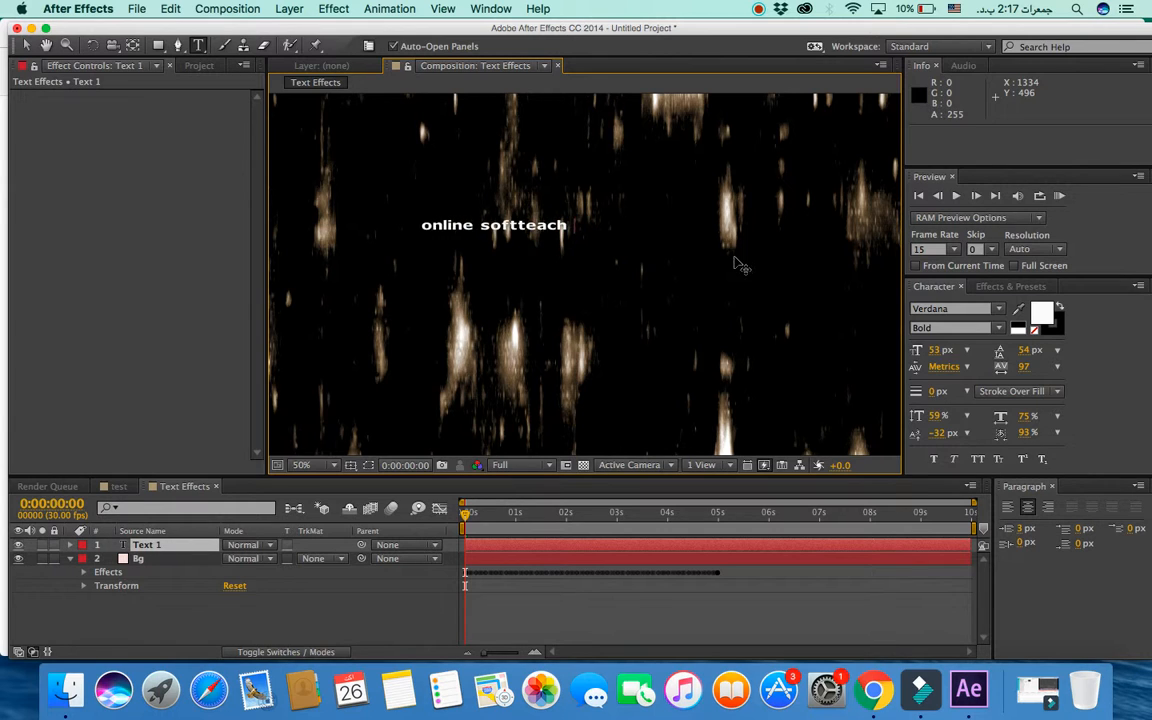
type(" Solut")
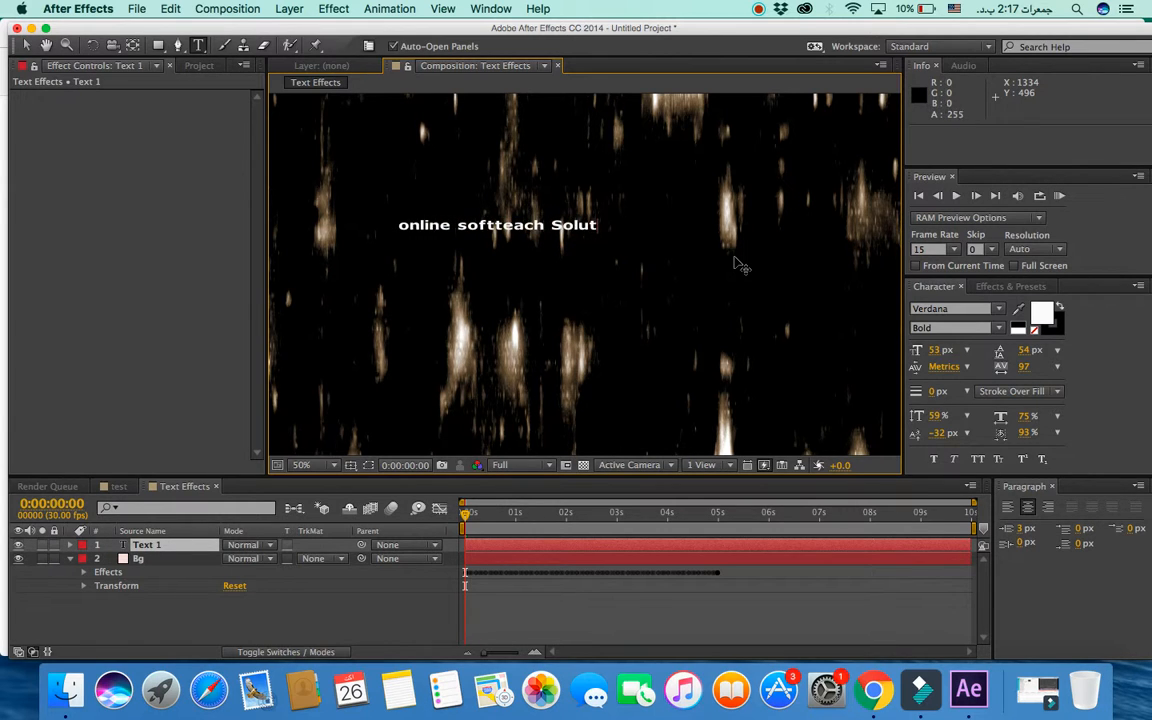
type("ions")
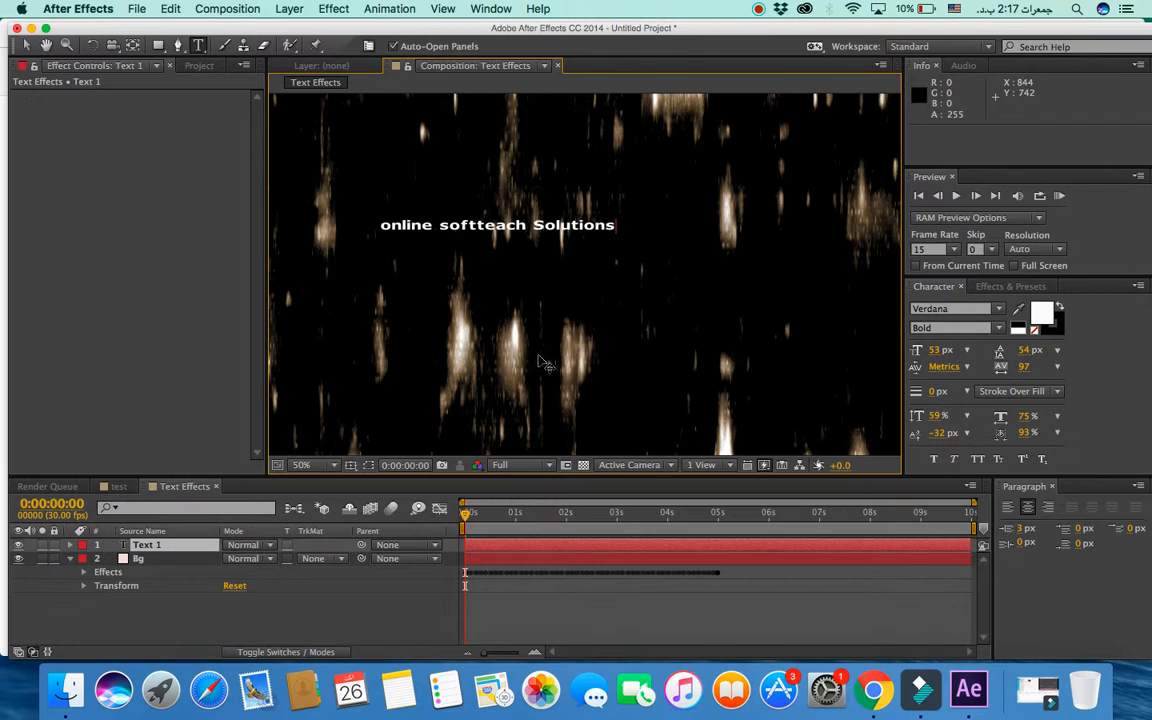
Step: Stretch the text layer to about 245% by 372% scale and move it to about 972, 394
left_click(26, 46)
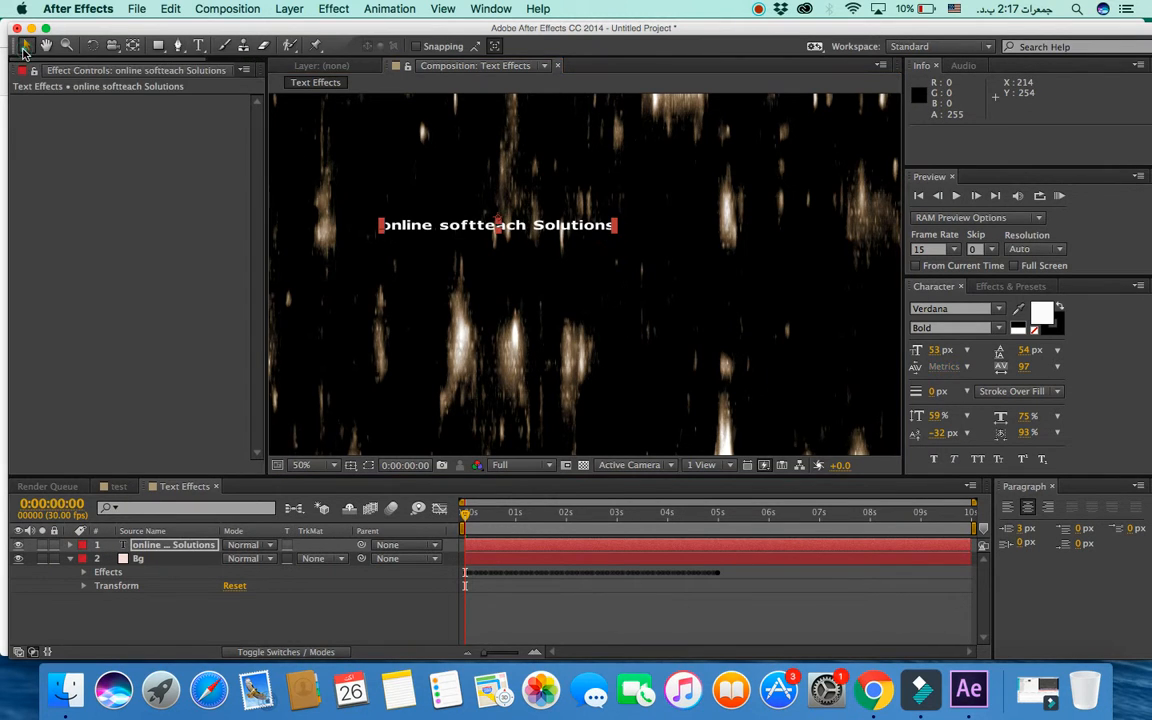
left_click_drag(418, 212, 496, 210)
left_click_drag(694, 224, 863, 234)
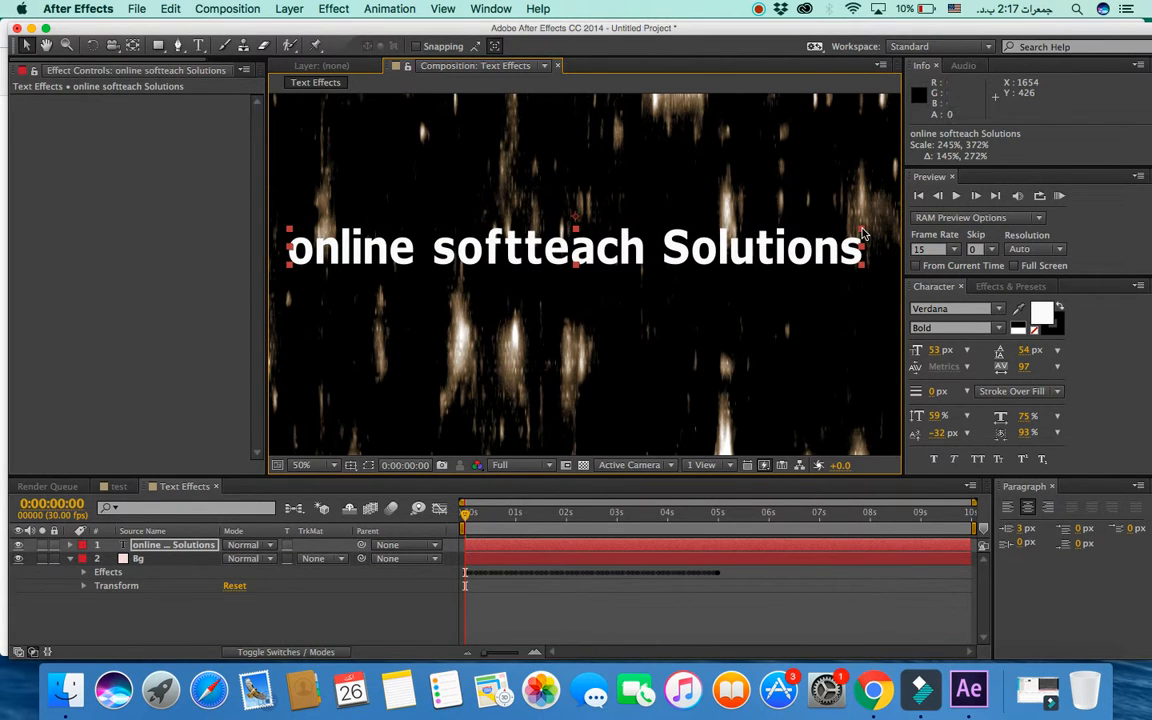
left_click_drag(719, 255, 733, 255)
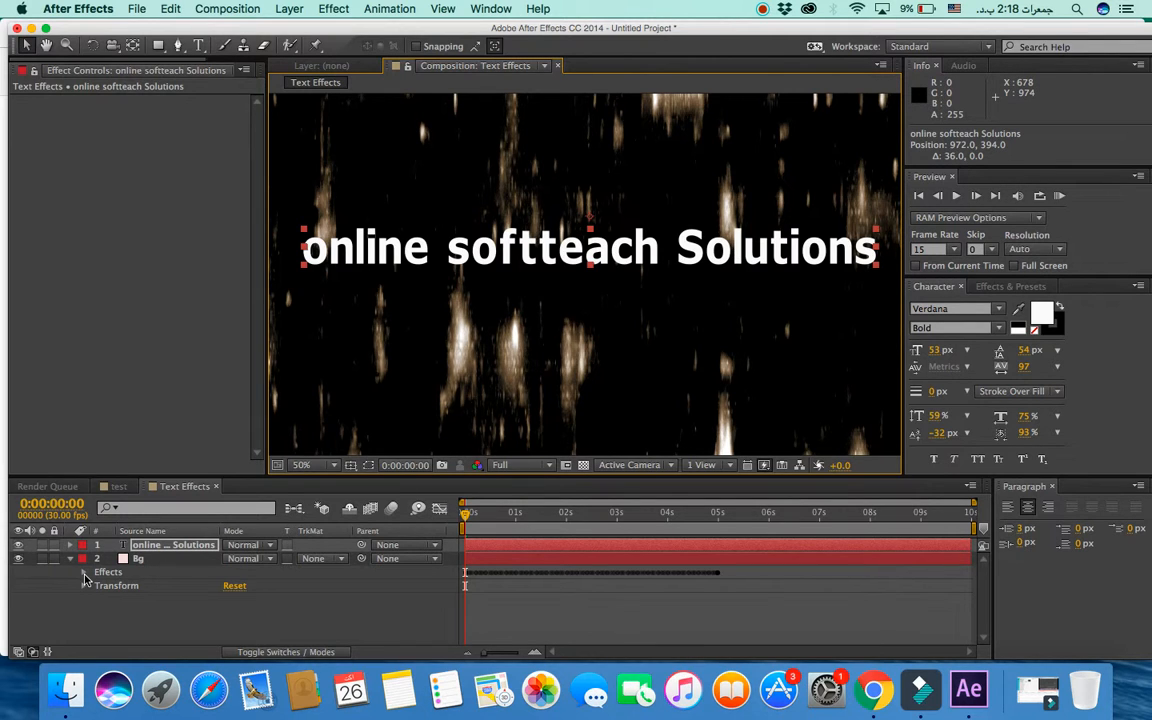
Step: Reveal Bg's effect and transform properties and nudge its Position slightly to the left
left_click(85, 574)
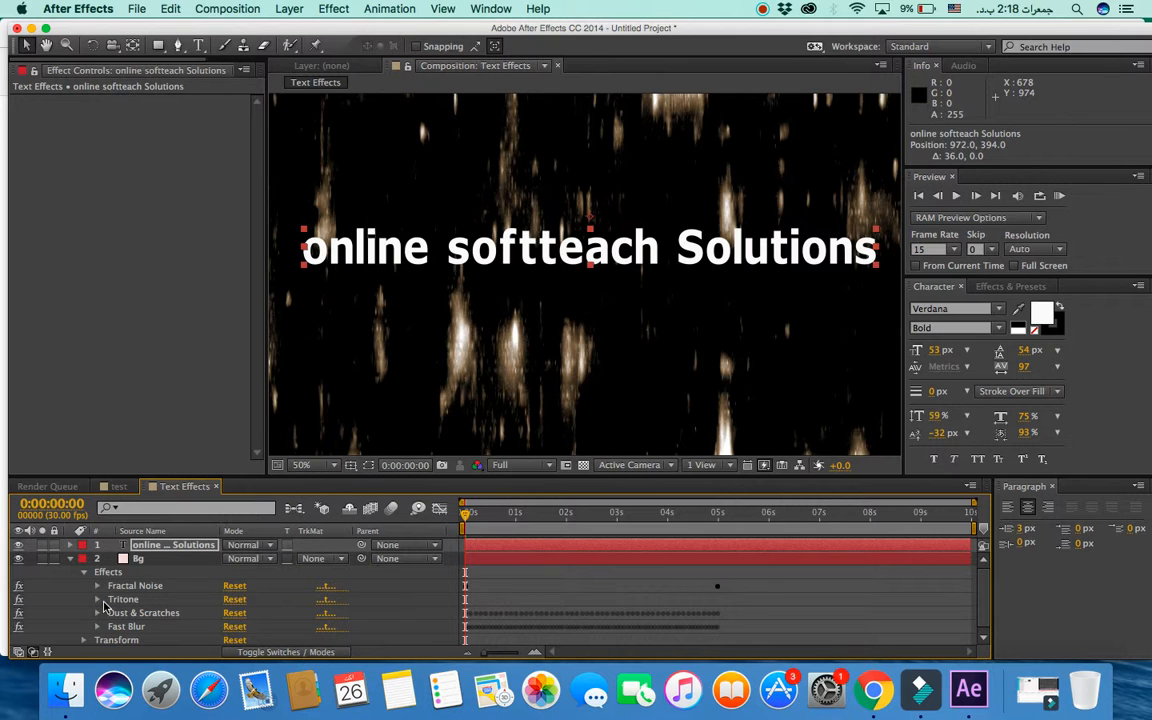
scroll(166, 620, "down", 1)
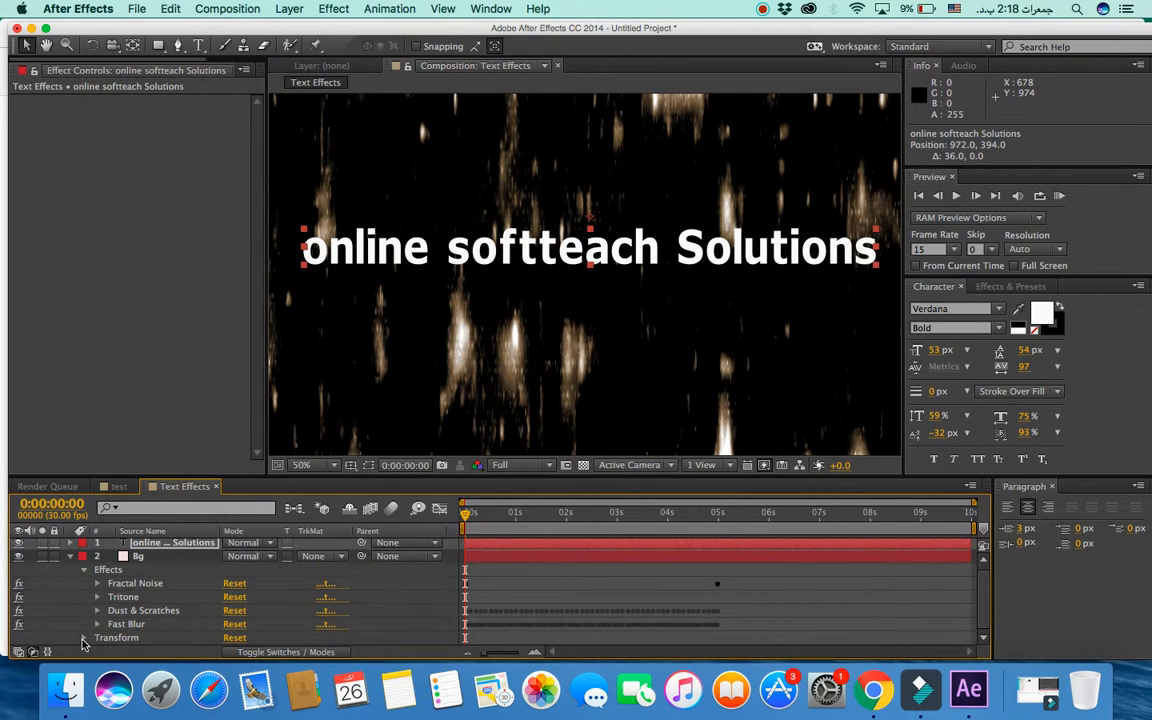
left_click(85, 638)
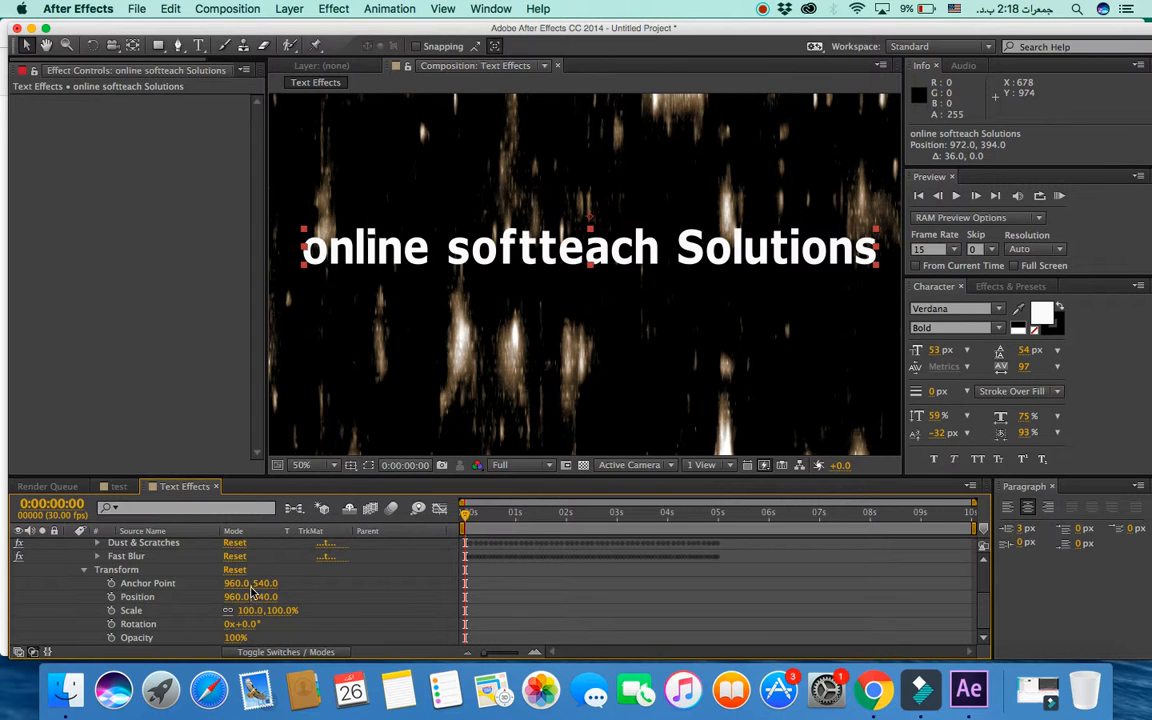
mouse_move(240, 596)
left_mouse_down()
mouse_move(200, 598)
mouse_move(298, 602)
mouse_move(236, 600)
left_mouse_up()
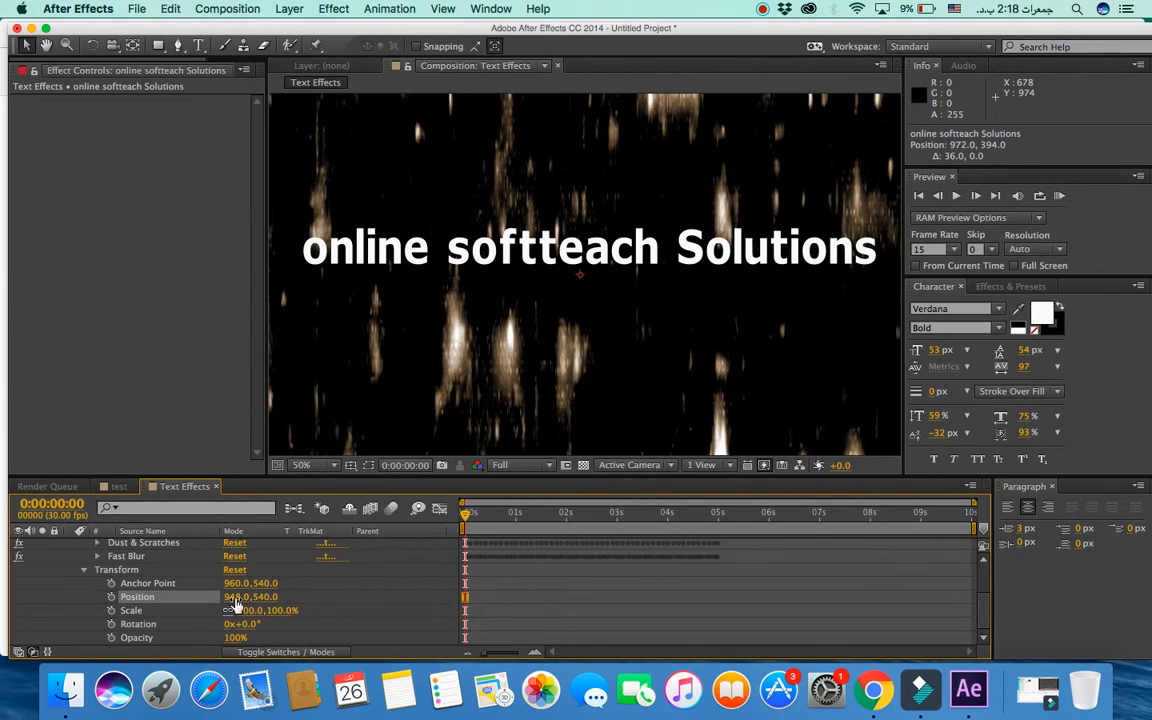
Step: Collapse the Bg layer's properties and lock the layer
left_click(86, 570)
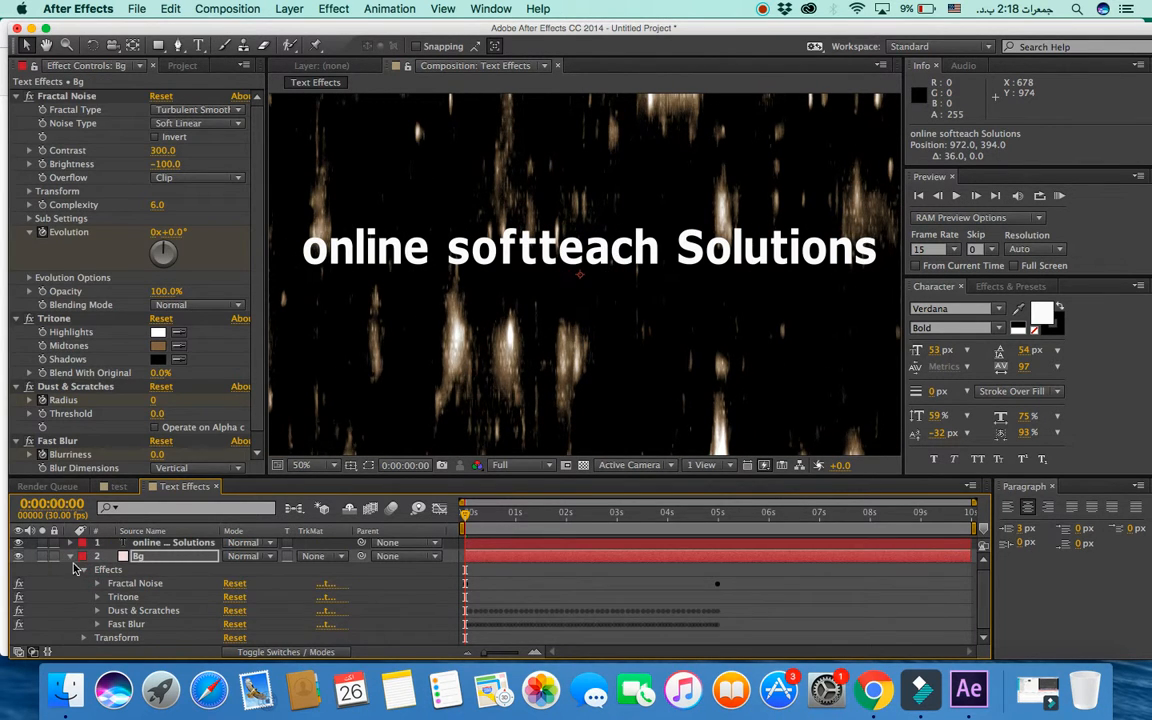
left_click(71, 558)
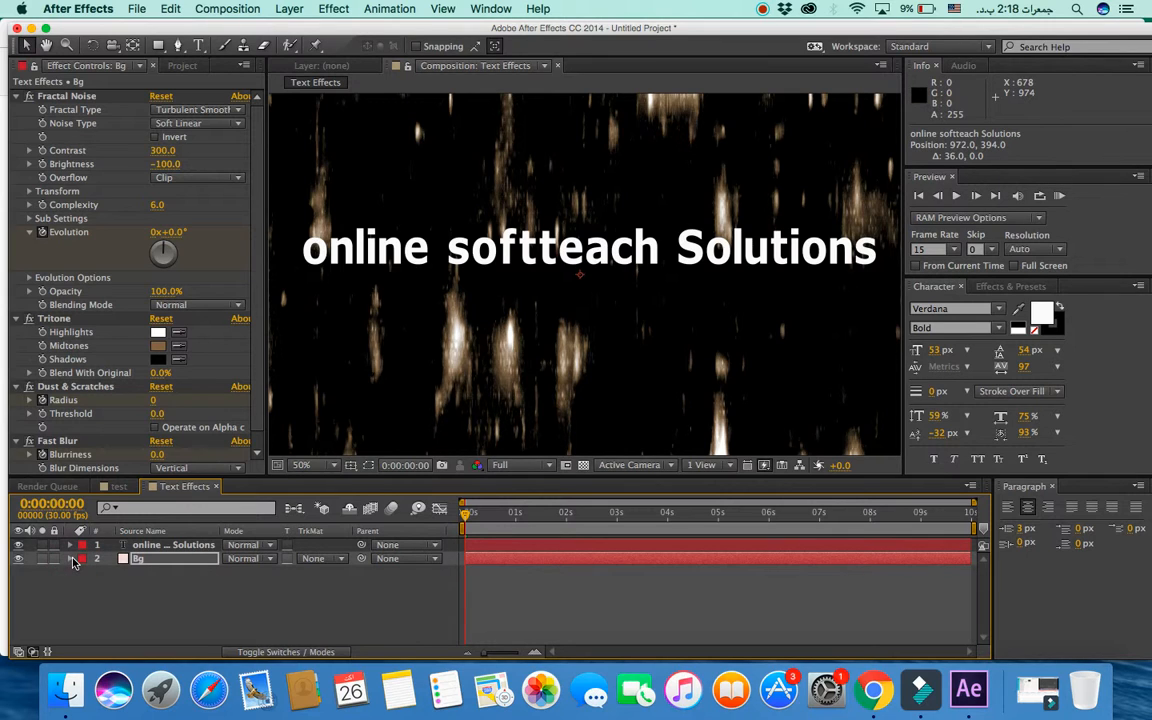
left_click(54, 558)
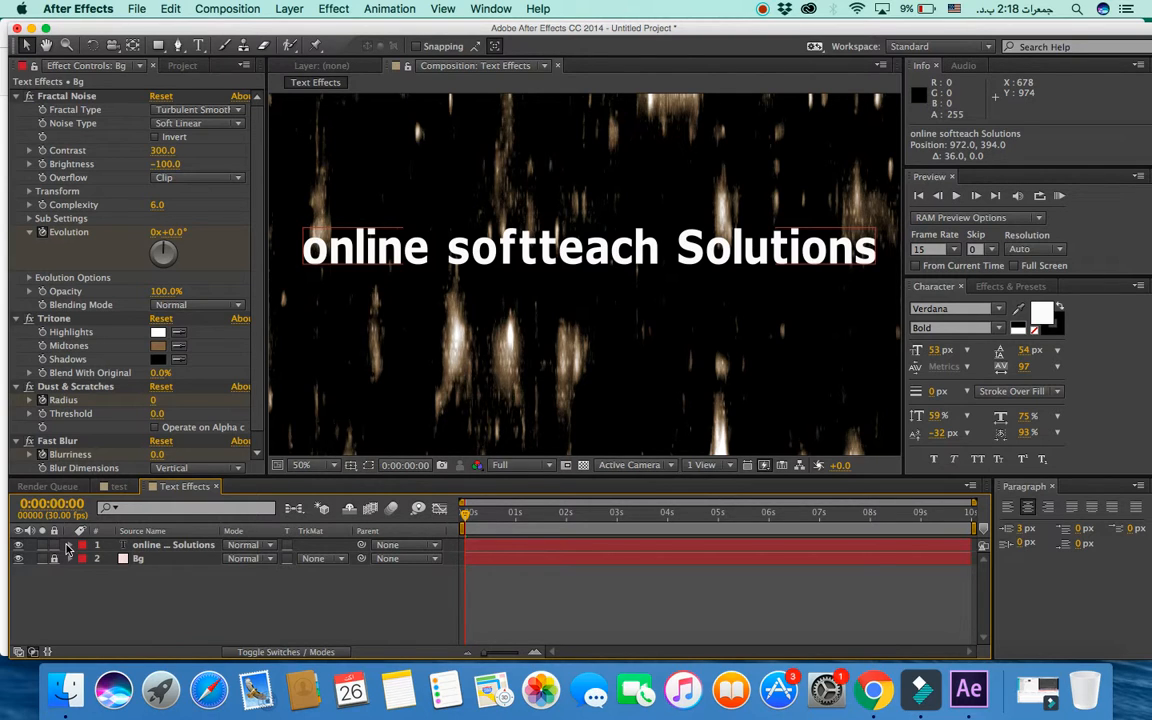
left_click(57, 572)
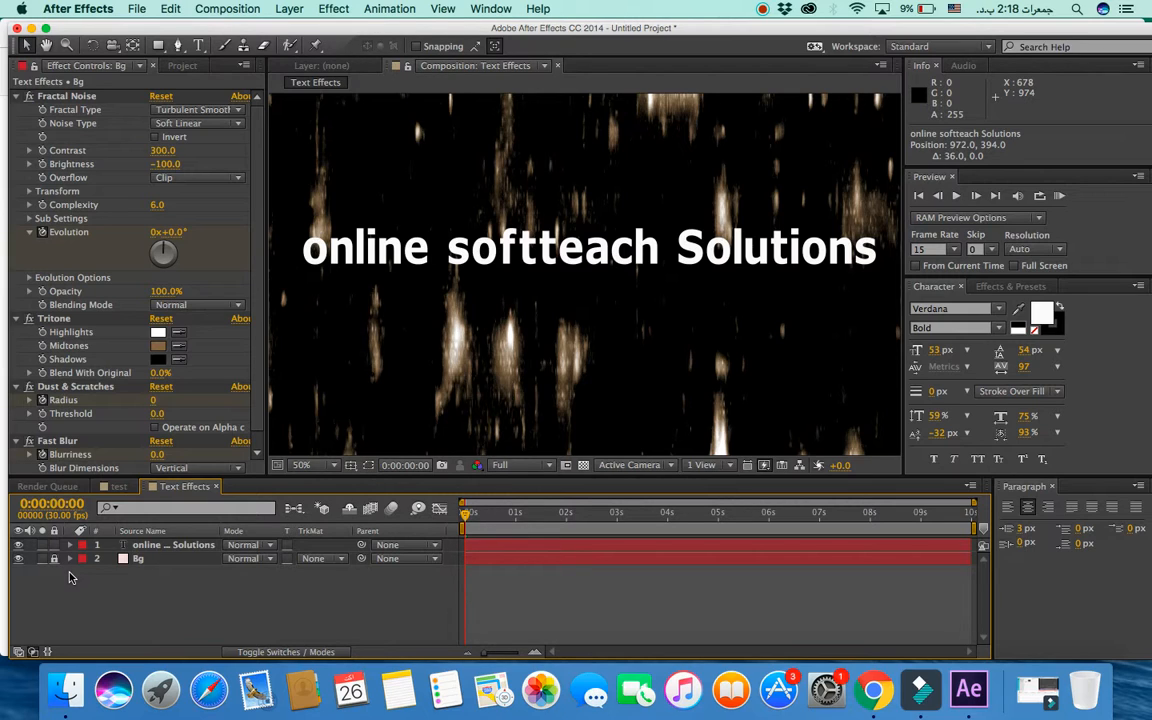
Step: Set the text layer's anchor point to 0, -8, position to 979, 394 and scale to 221.4, 335.9%, trying a tilt before restoring 0° rotation
left_click(70, 544)
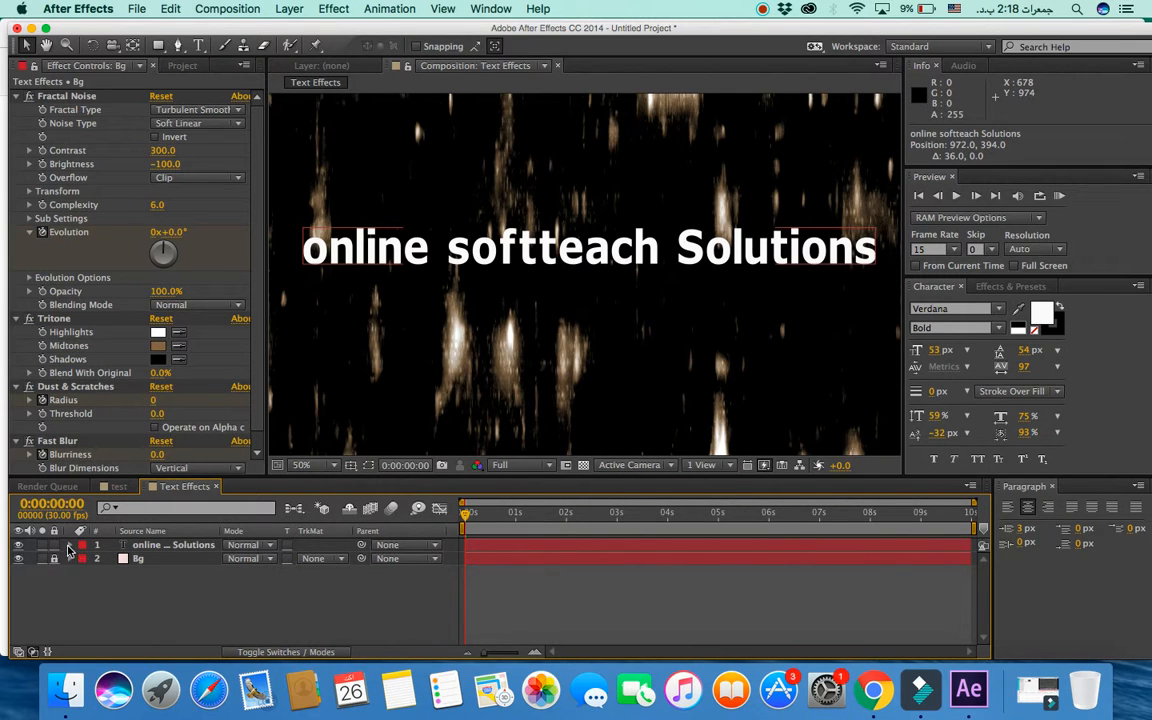
left_click(69, 545)
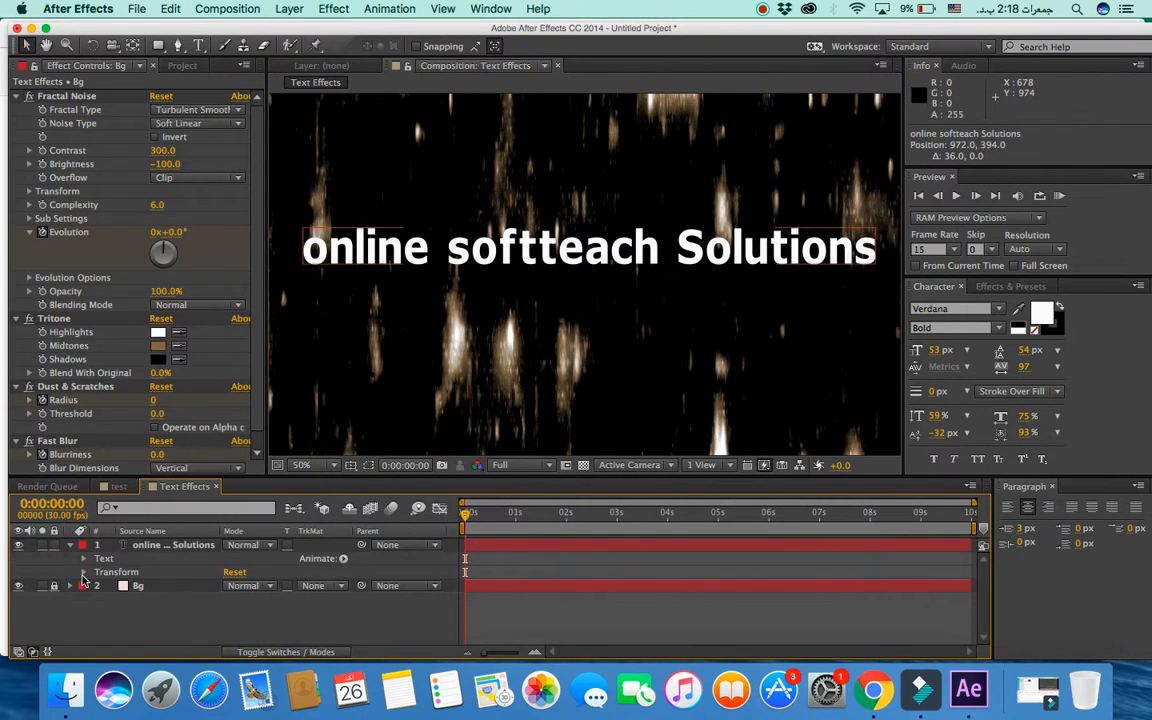
left_click(83, 573)
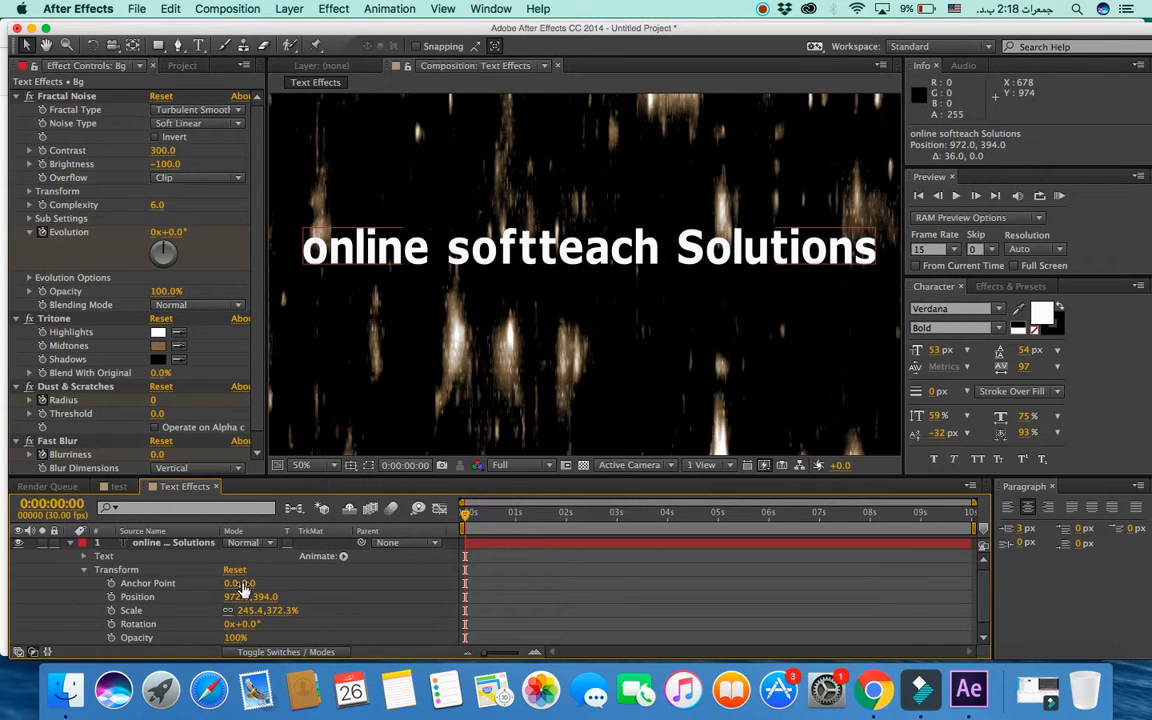
left_click_drag(241, 583, 221, 624)
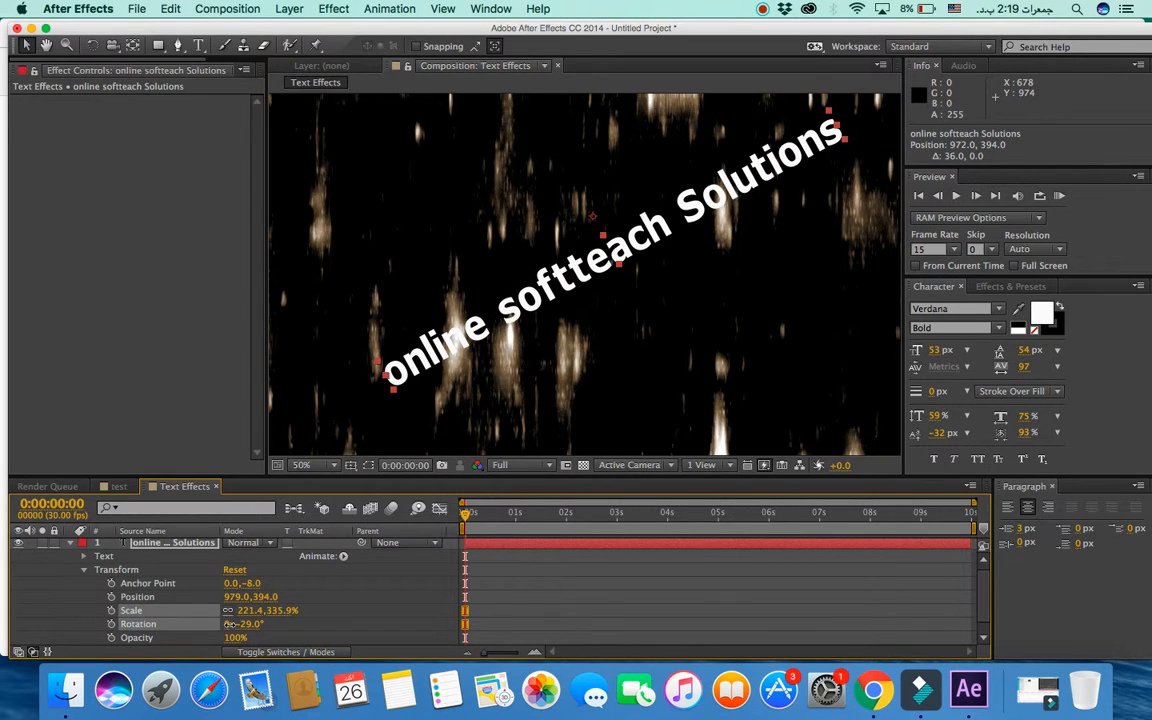
mouse_move(230, 624)
left_mouse_down()
mouse_move(281, 626)
mouse_move(217, 624)
mouse_move(276, 611)
mouse_move(221, 610)
mouse_move(231, 610)
left_mouse_up()
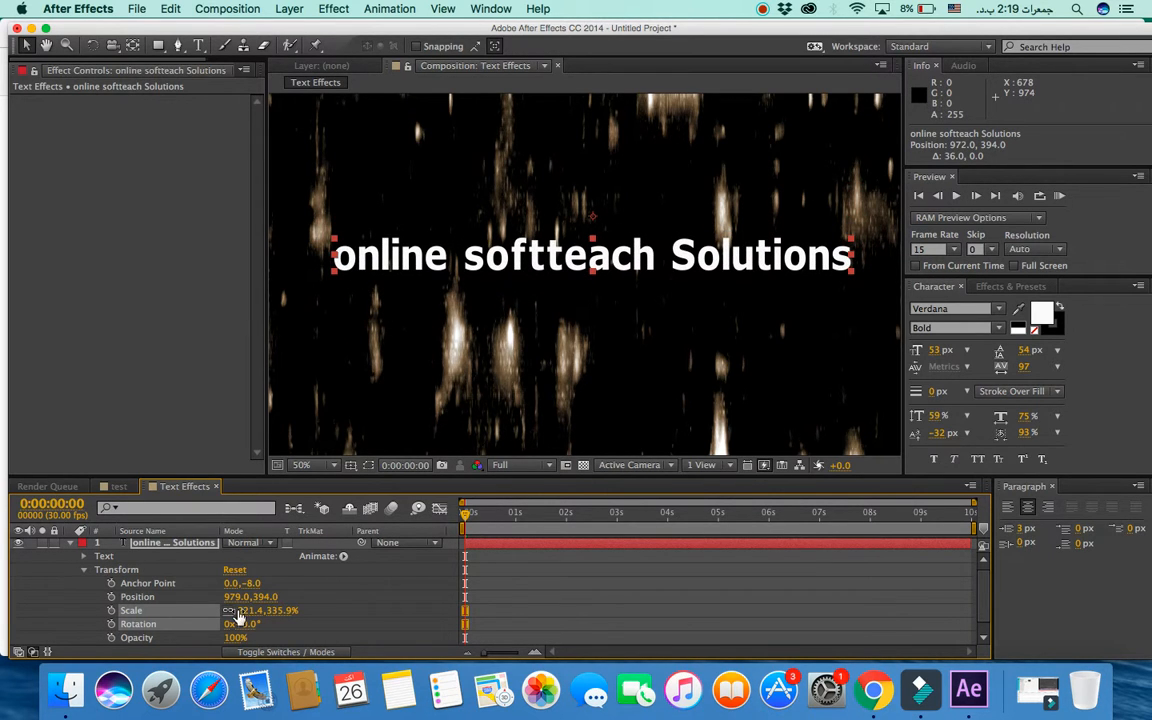
scroll(199, 623, "down", 1)
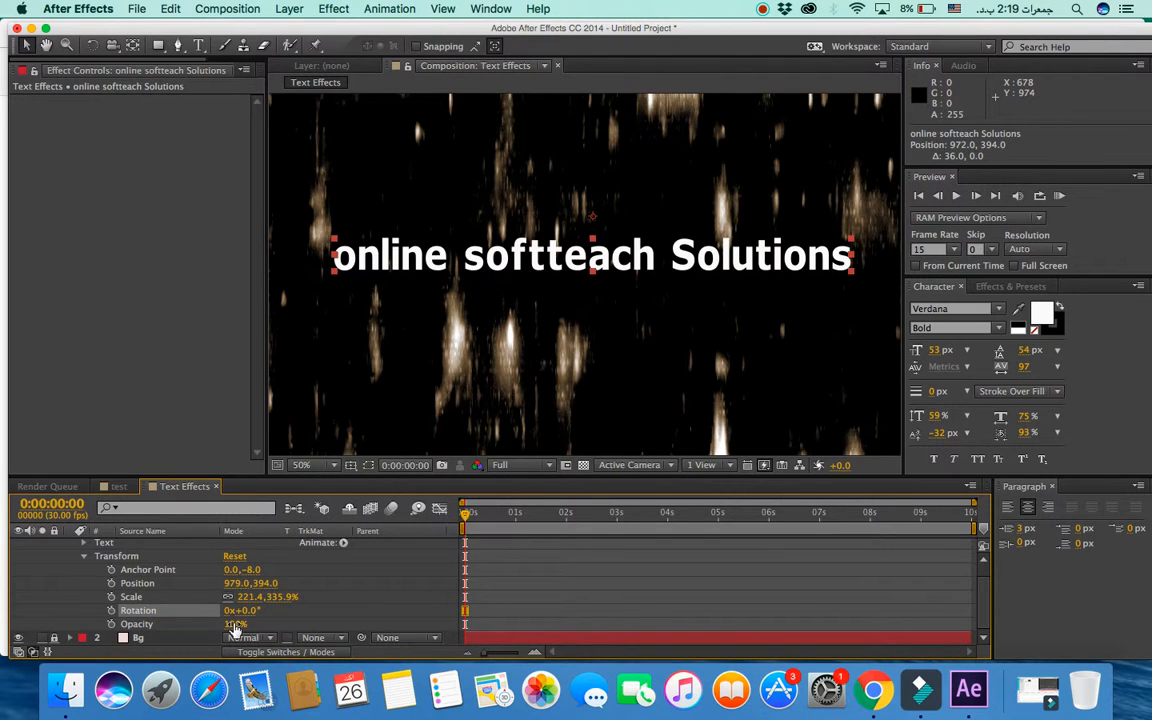
Step: Try lowering the text layer's opacity to 44% and restore it to 100%
left_click(290, 628)
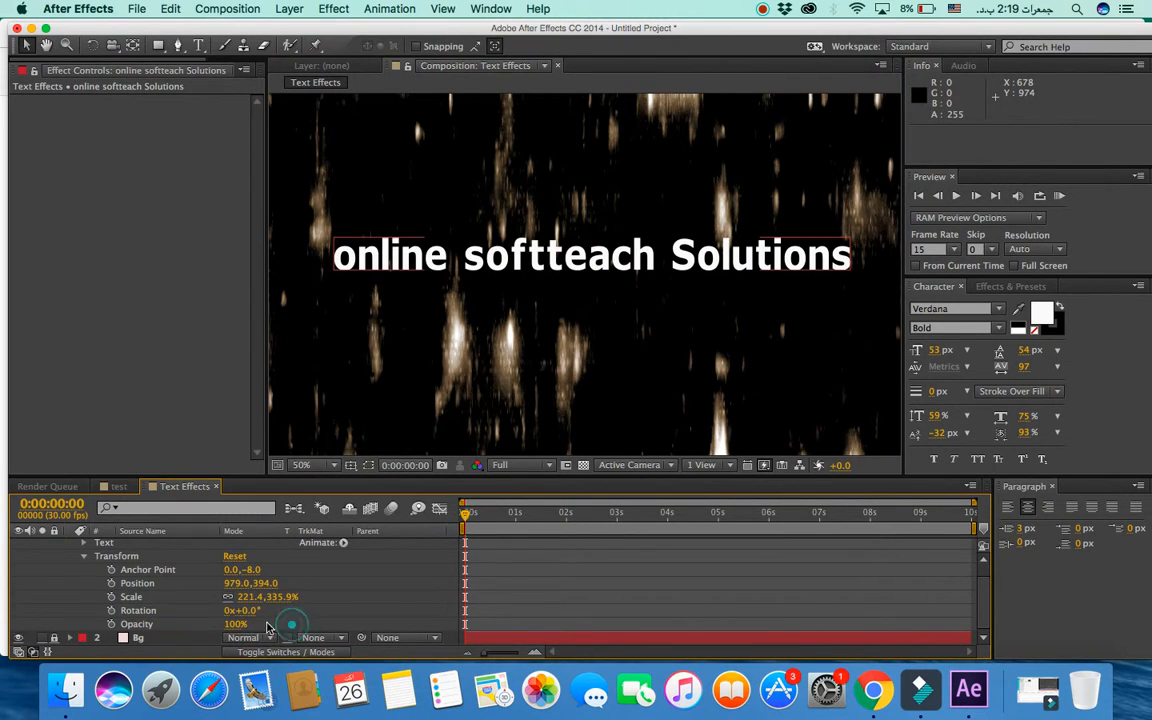
left_click_drag(235, 623, 186, 626)
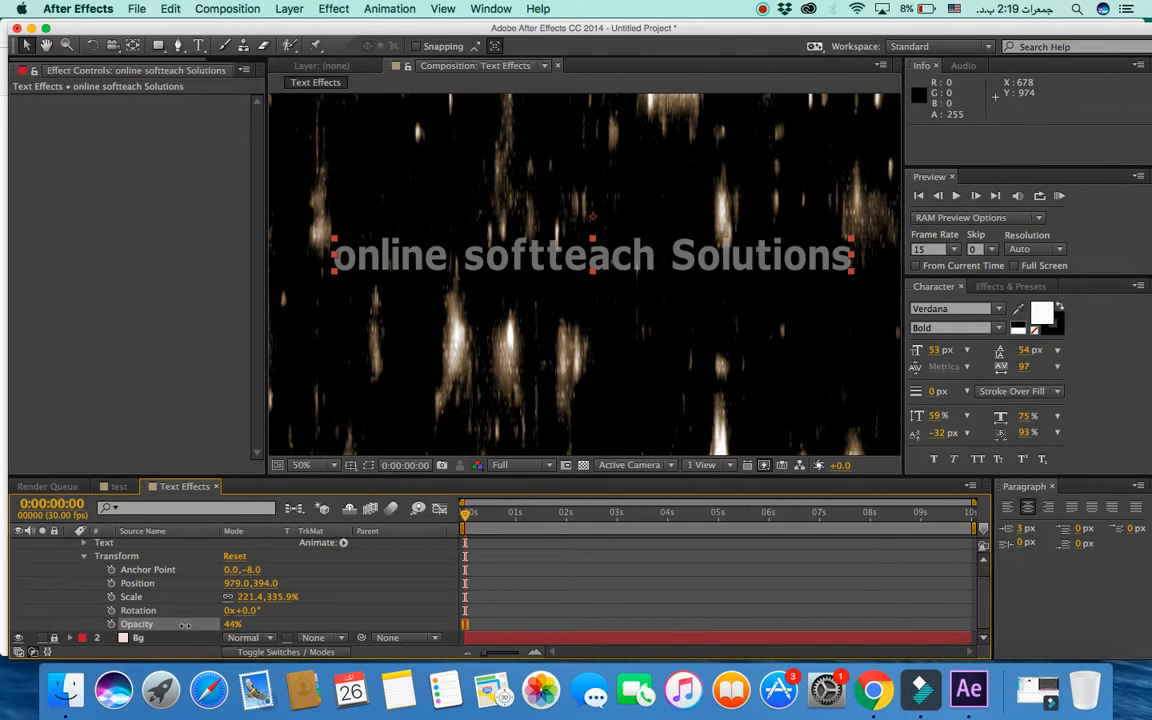
left_click_drag(185, 625, 245, 624)
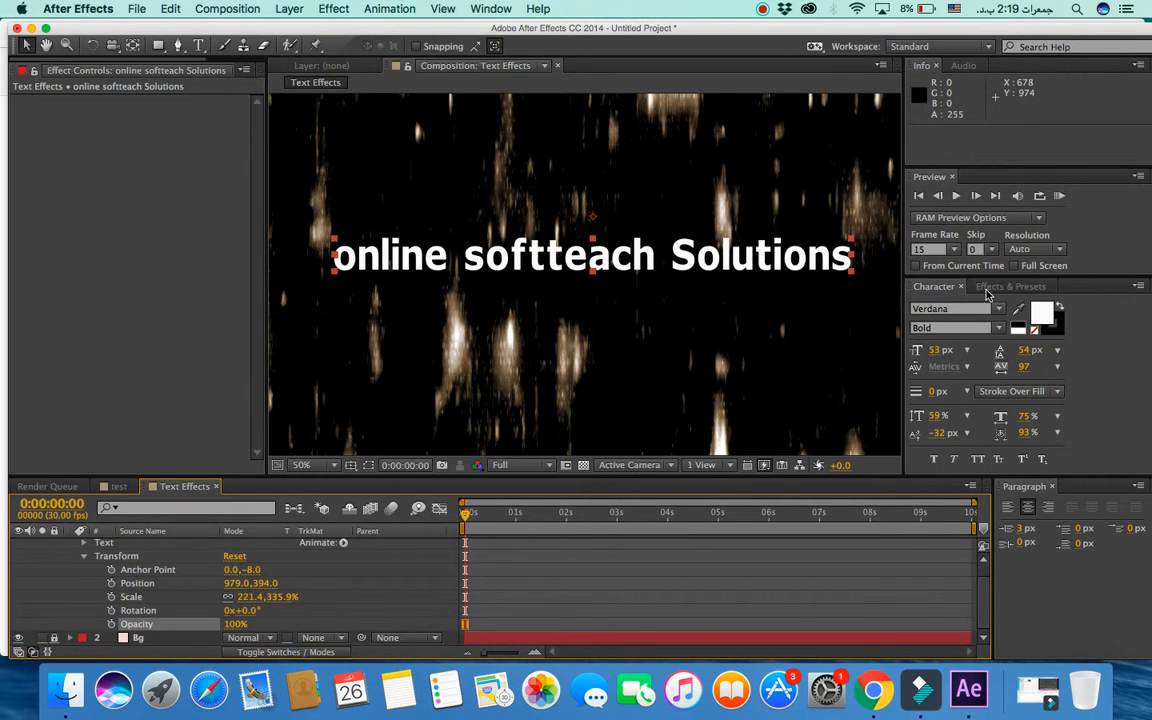
Step: Search the effects library for "Ven" and apply the Venetian Blinds transition effect to the online softteach Solutions text layer
left_click(493, 9)
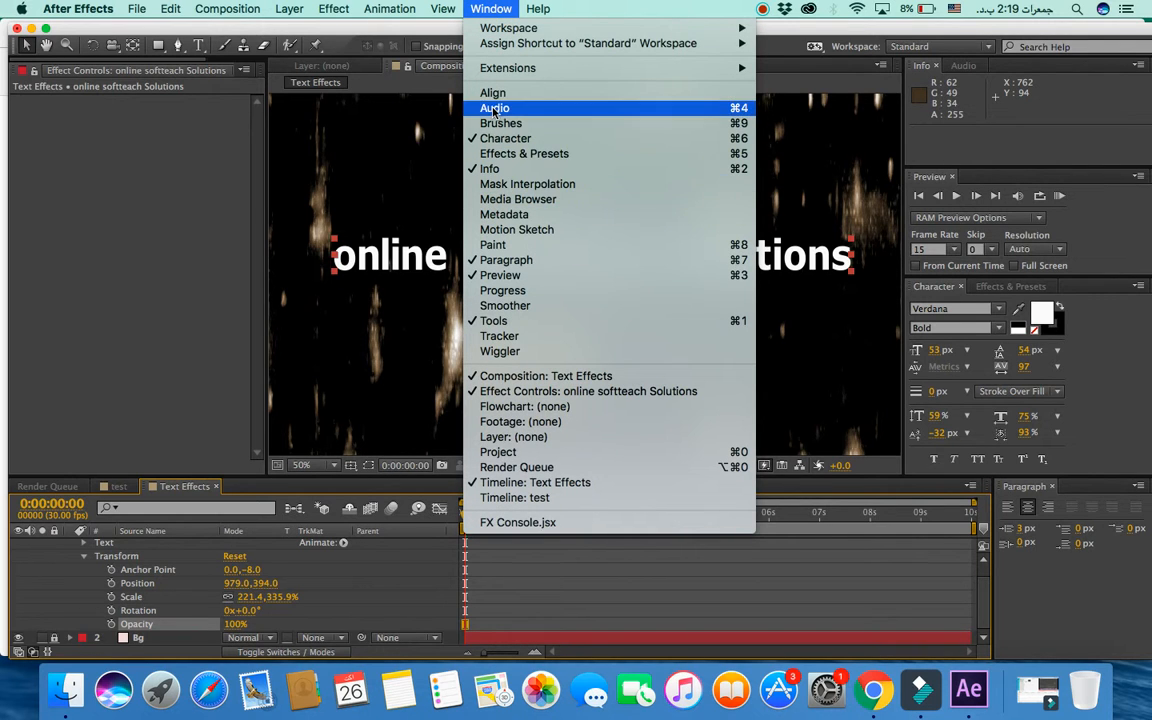
left_click(485, 155)
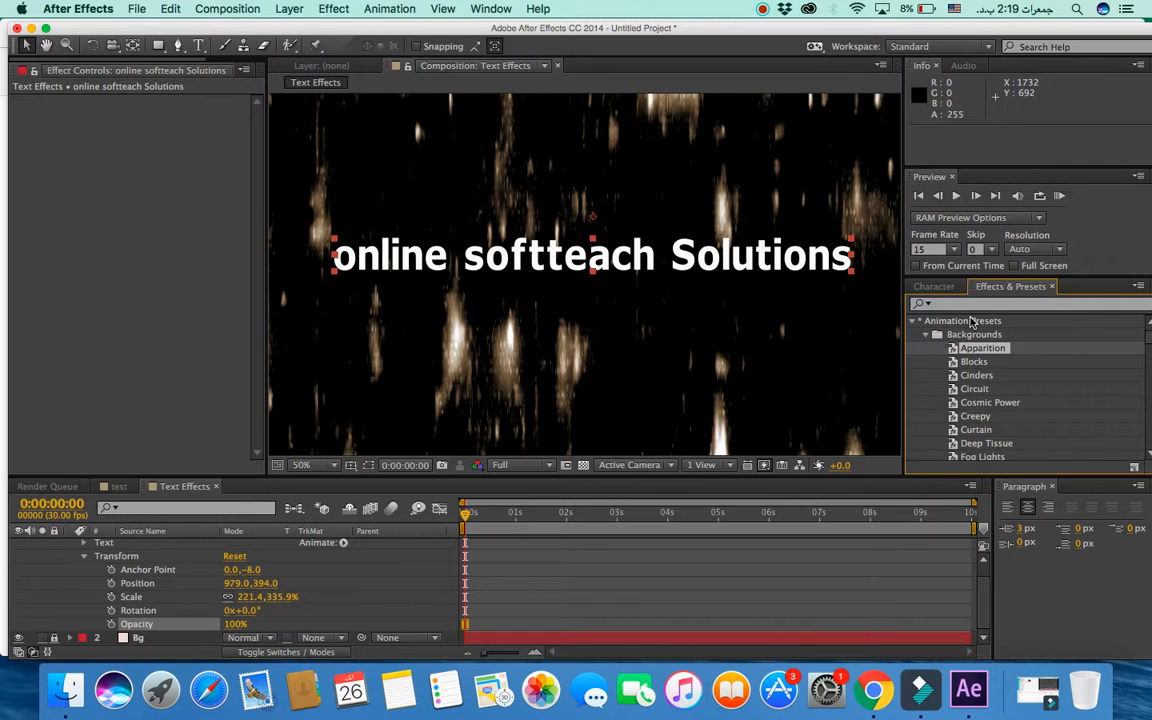
left_click(965, 305)
scroll(990, 382, "down", 20)
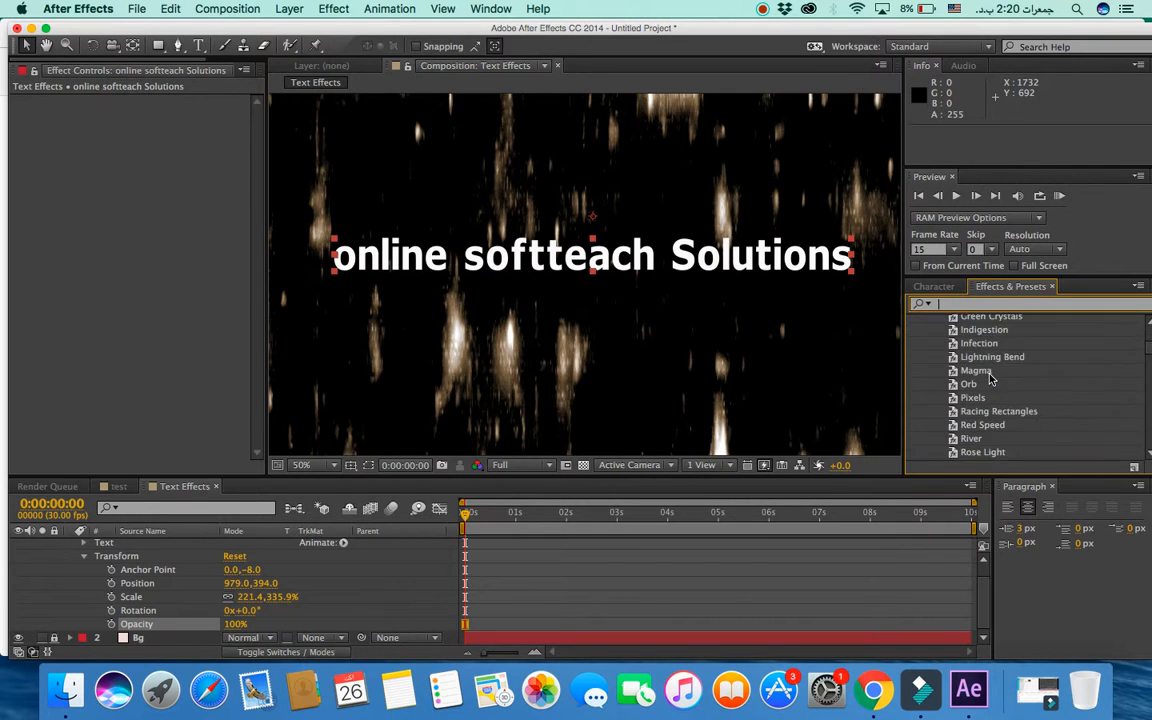
scroll(990, 378, "up", 5)
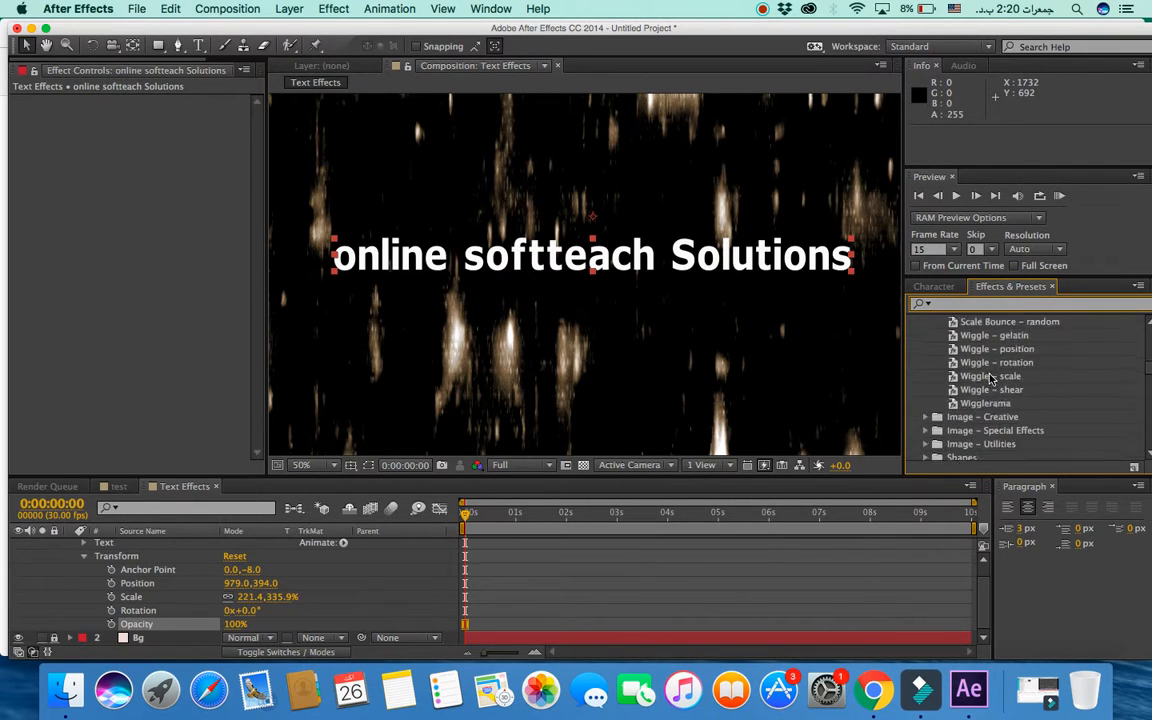
scroll(990, 378, "up", 3)
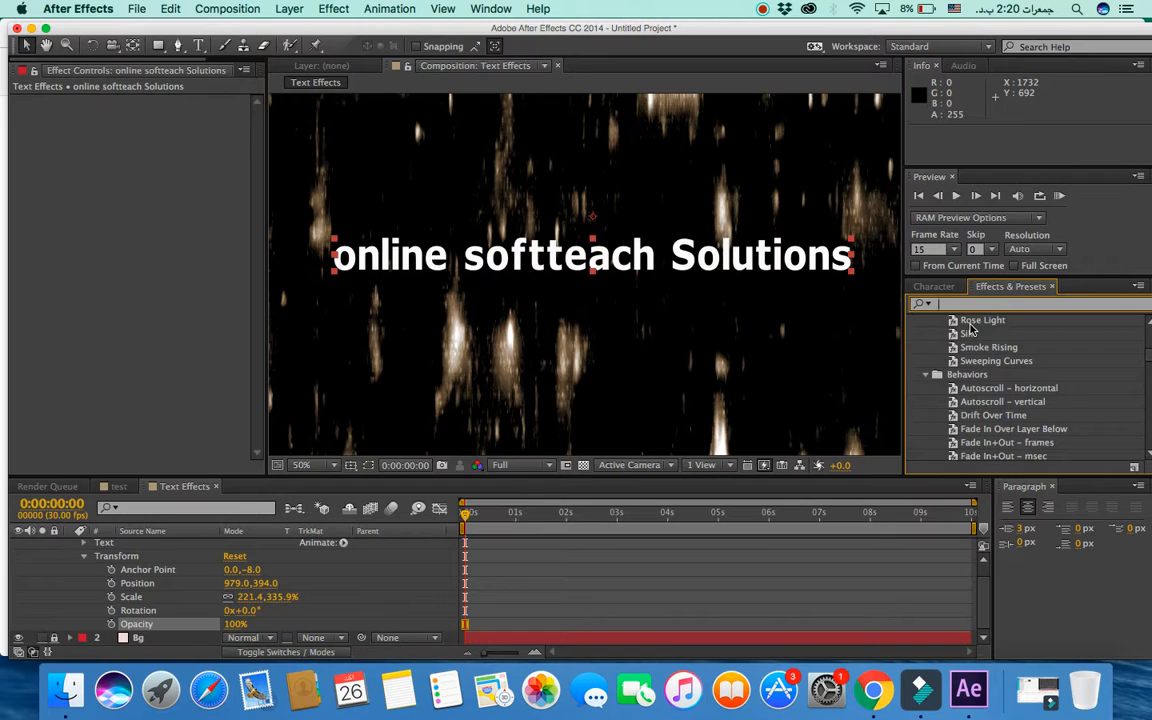
type("Vent")
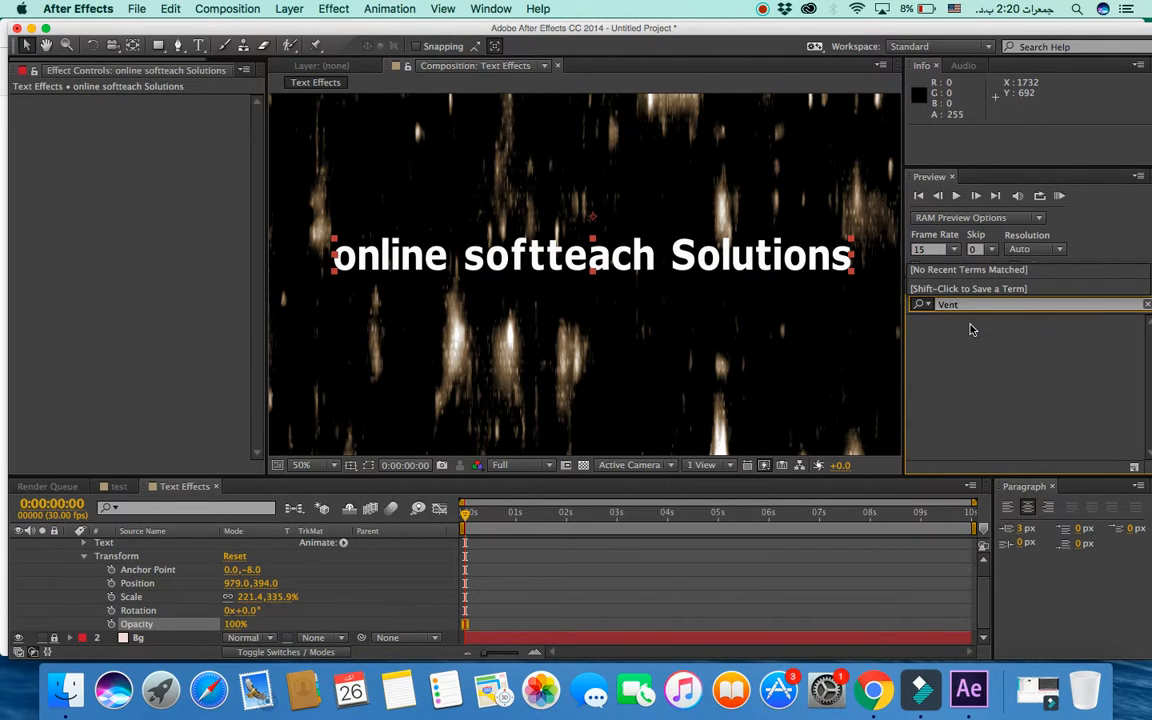
key("BackSpace")
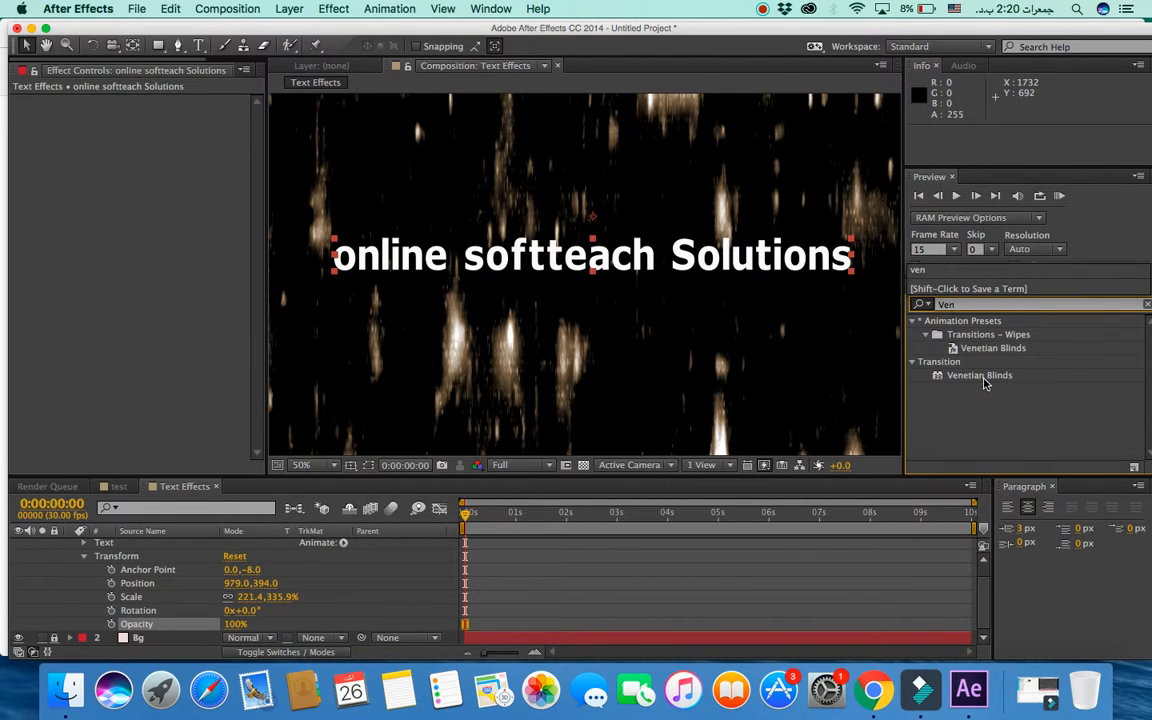
left_click_drag(985, 383, 733, 258)
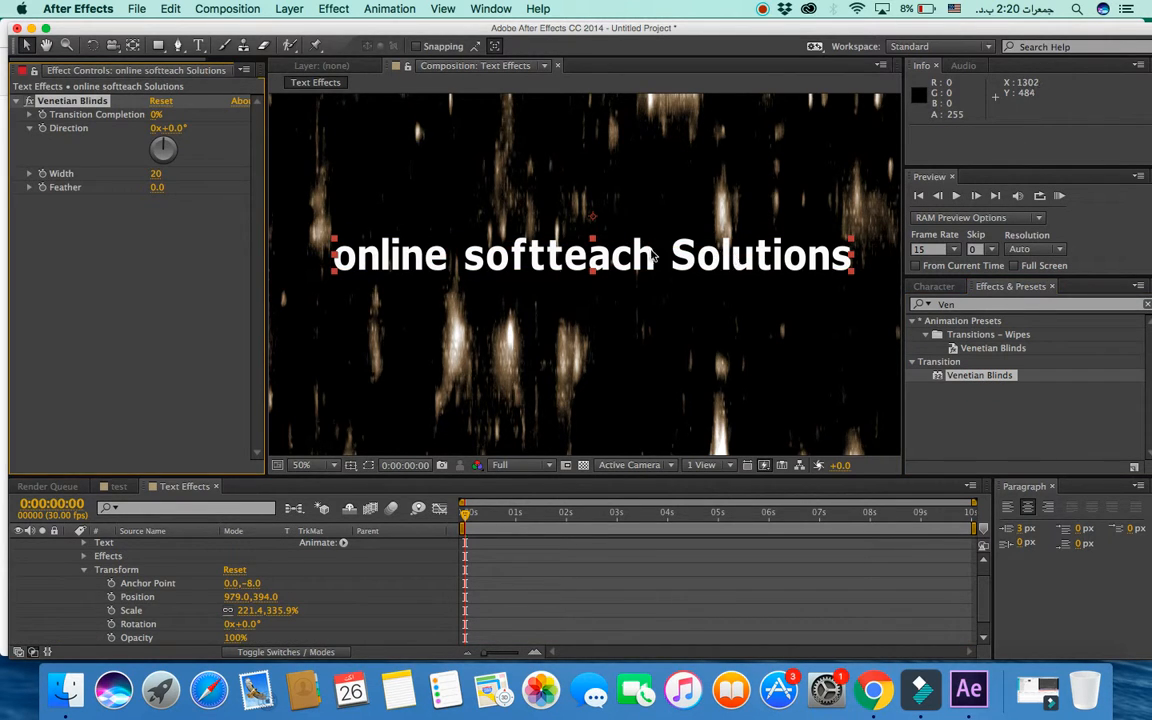
Step: Set the Venetian Blinds Transition Completion to 10% and its Width to 15, leaving Direction and Feather at zero
left_click(156, 116)
type("10")
left_click(170, 129)
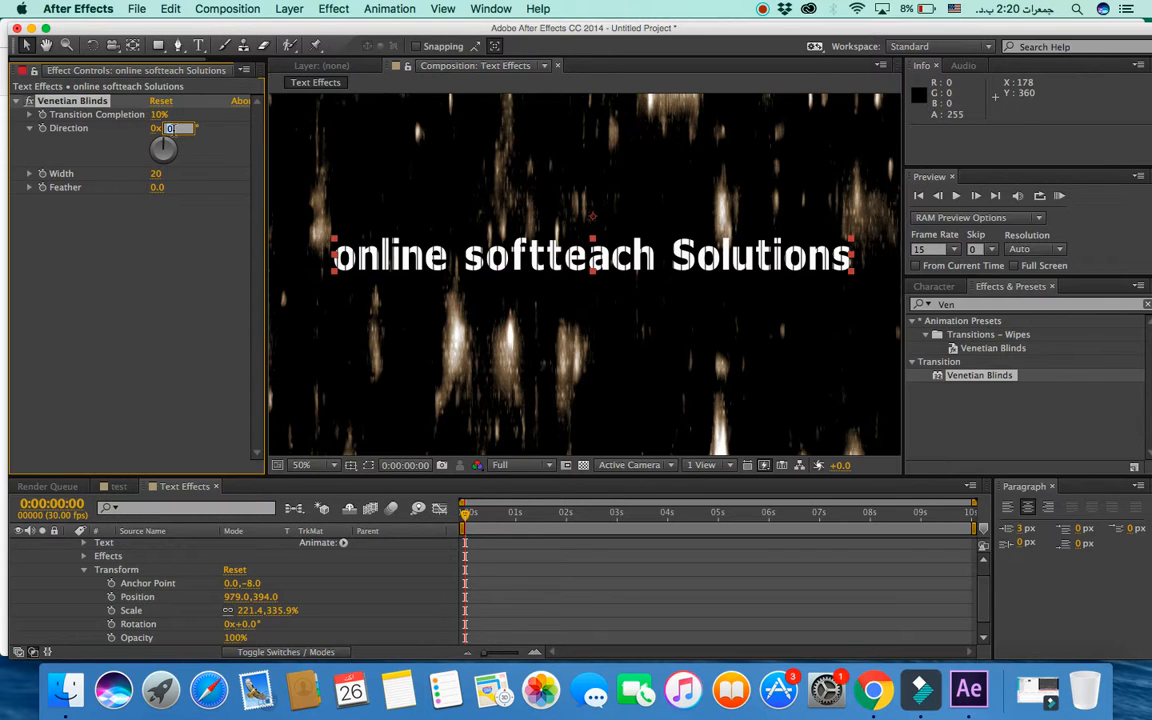
left_click(30, 115)
left_click(30, 115)
left_click(170, 128)
left_click(193, 175)
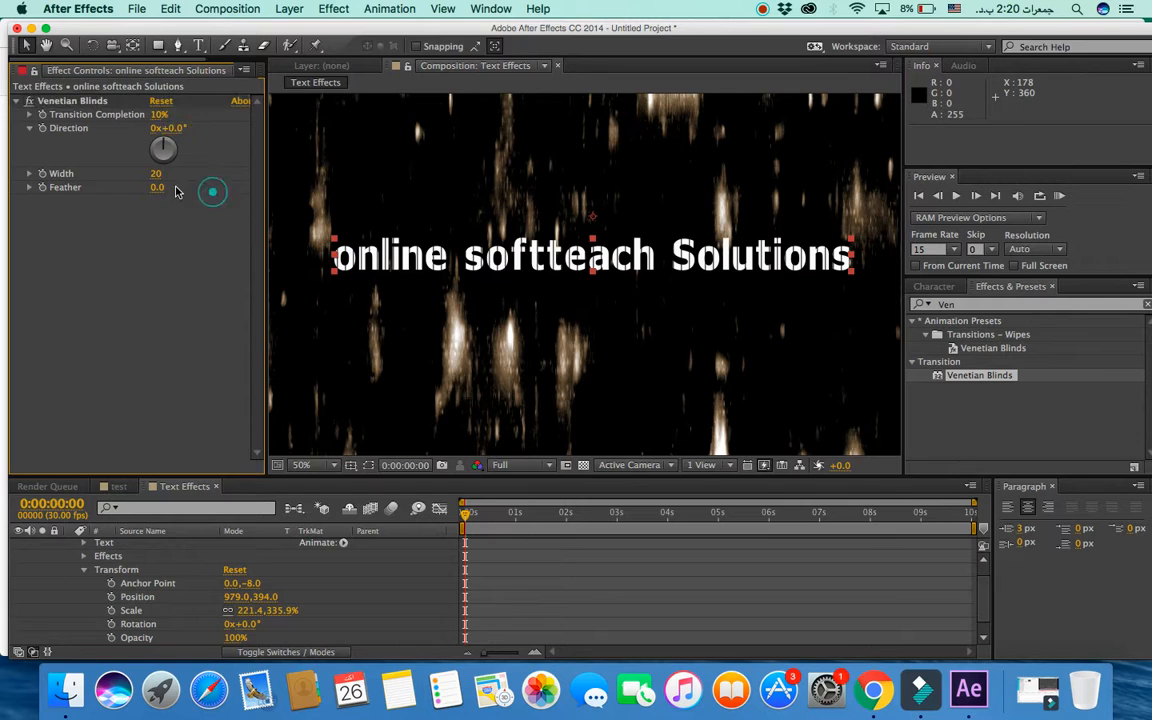
left_click(161, 175)
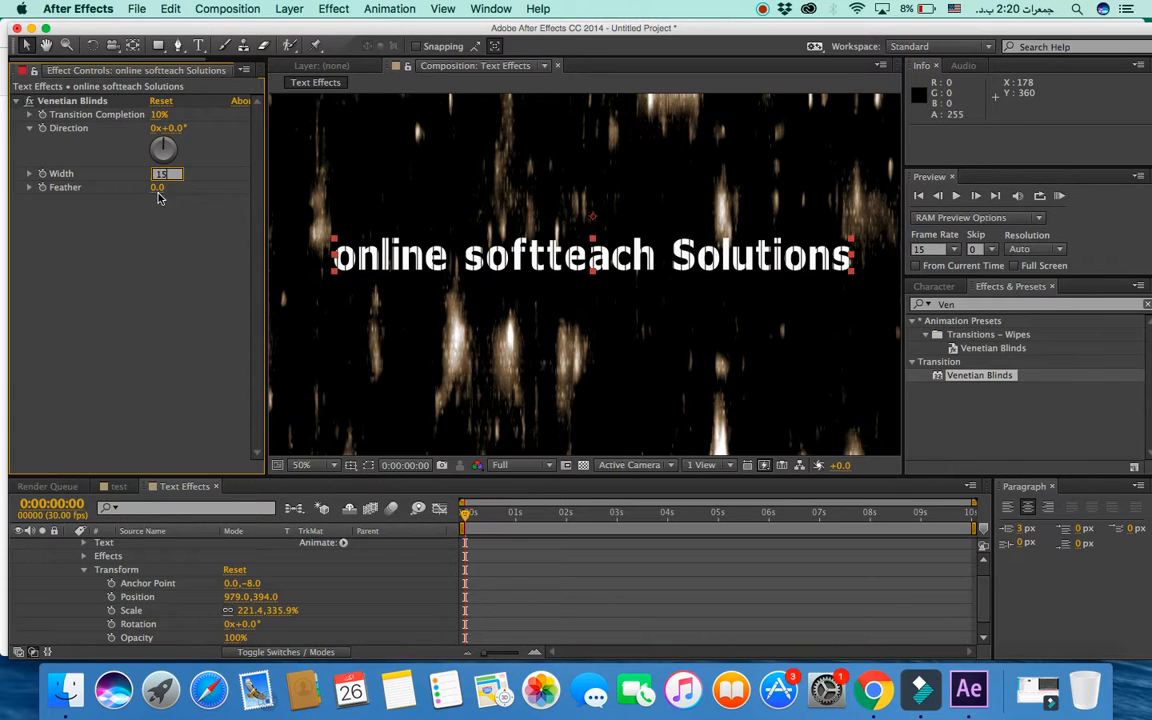
left_click(28, 188)
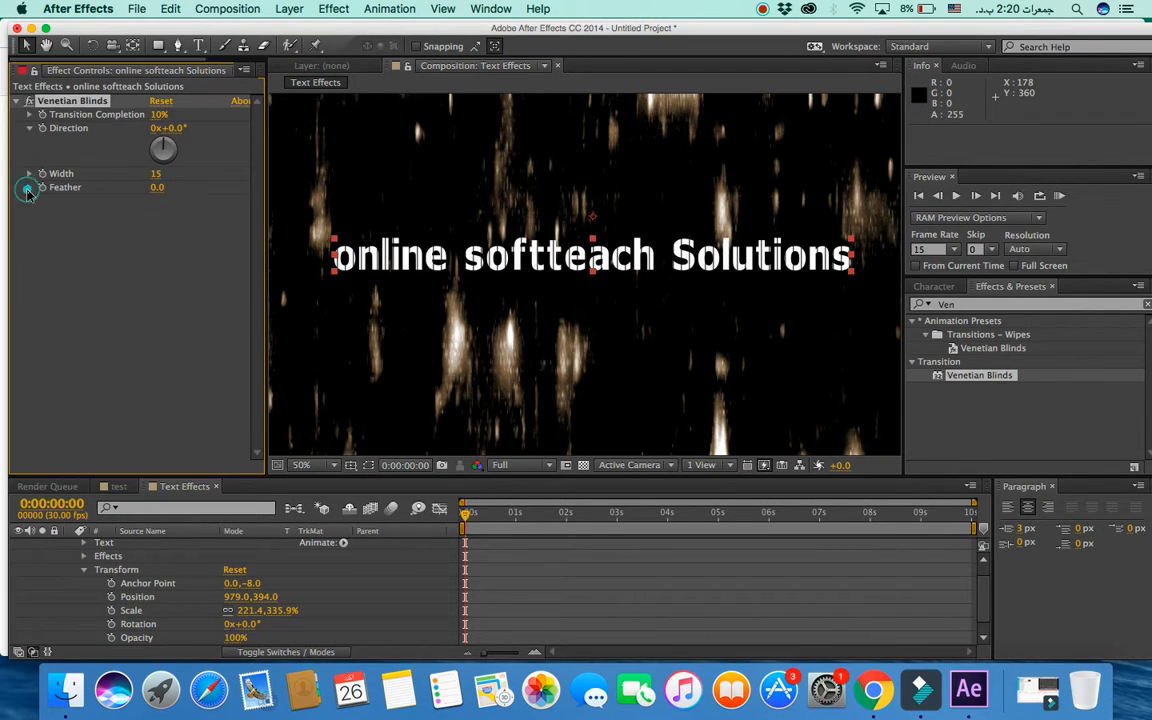
left_click(28, 188)
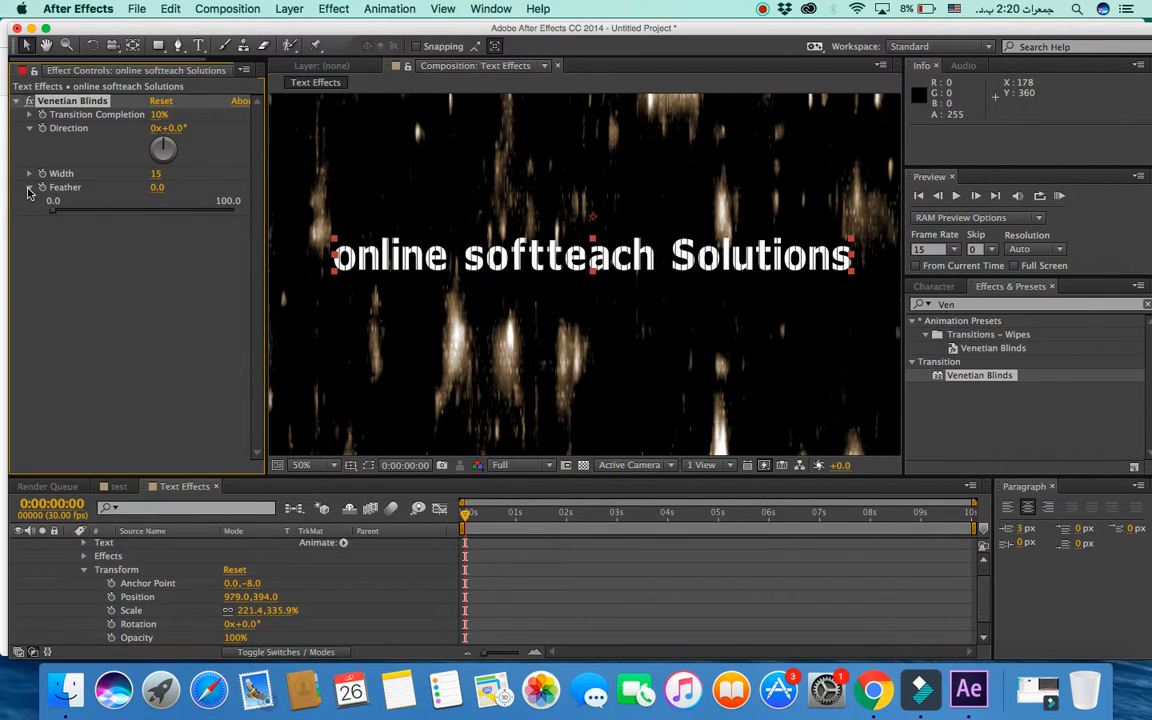
left_click(29, 188)
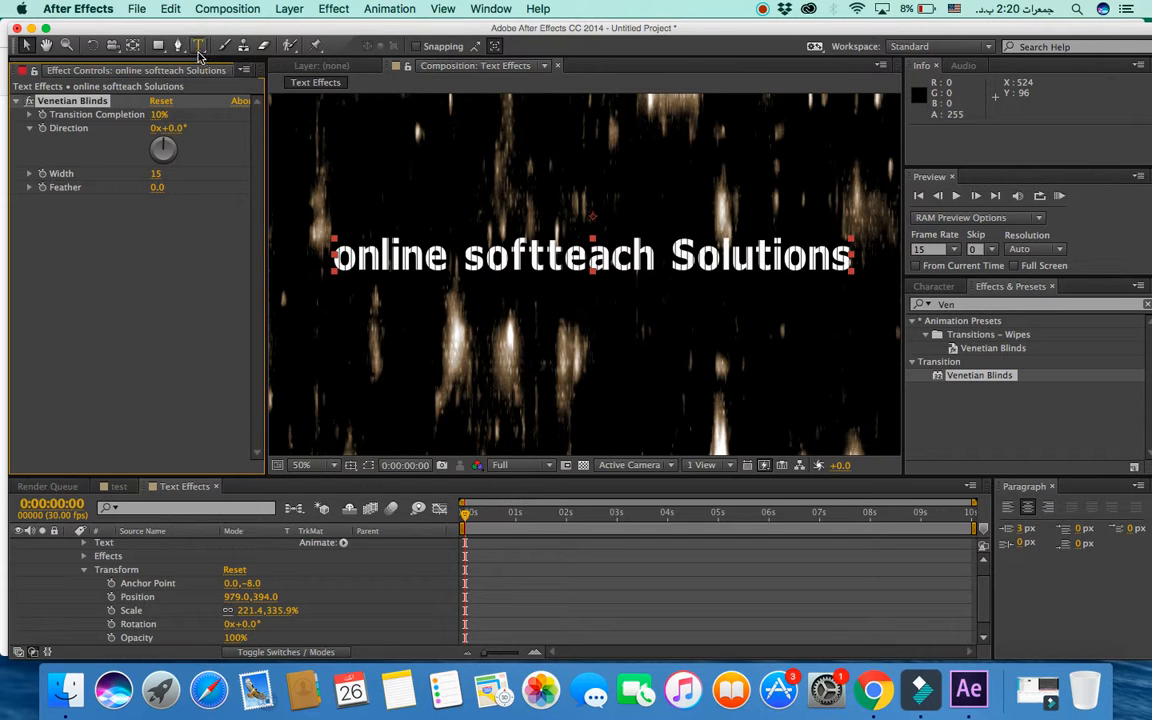
Step: Run a RAM preview of the Text Effects composition and stop it after the first frames
left_click(336, 10)
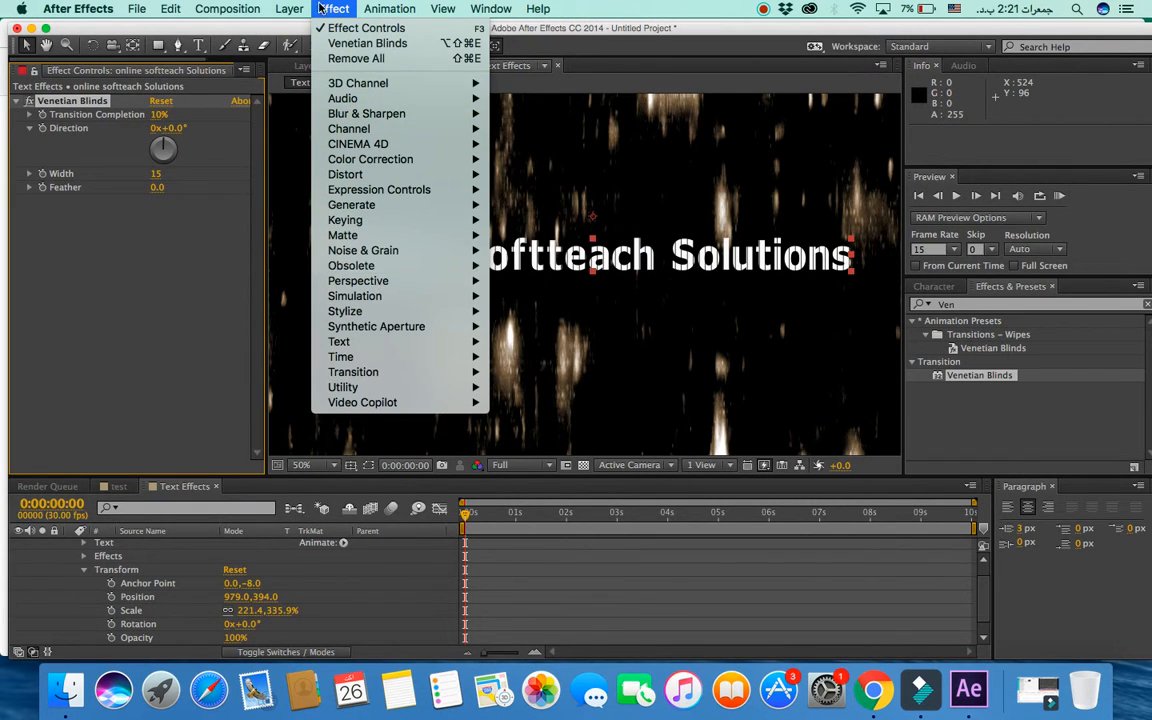
mouse_move(228, 9)
mouse_move(252, 212)
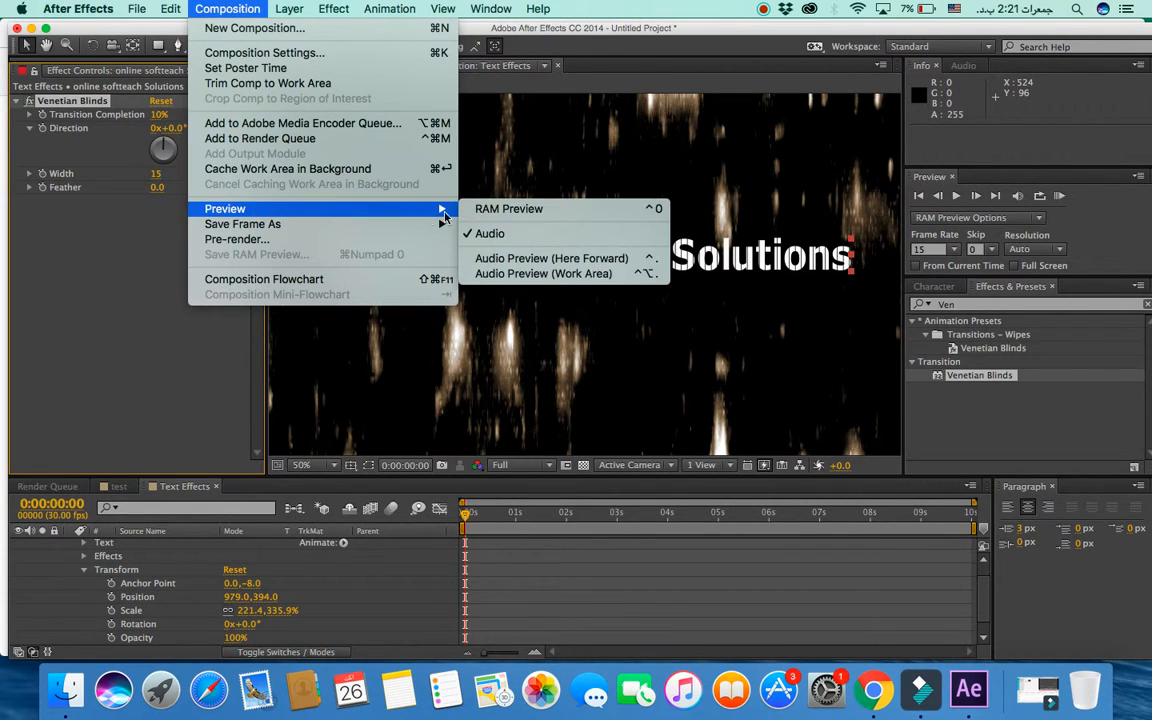
left_click(500, 210)
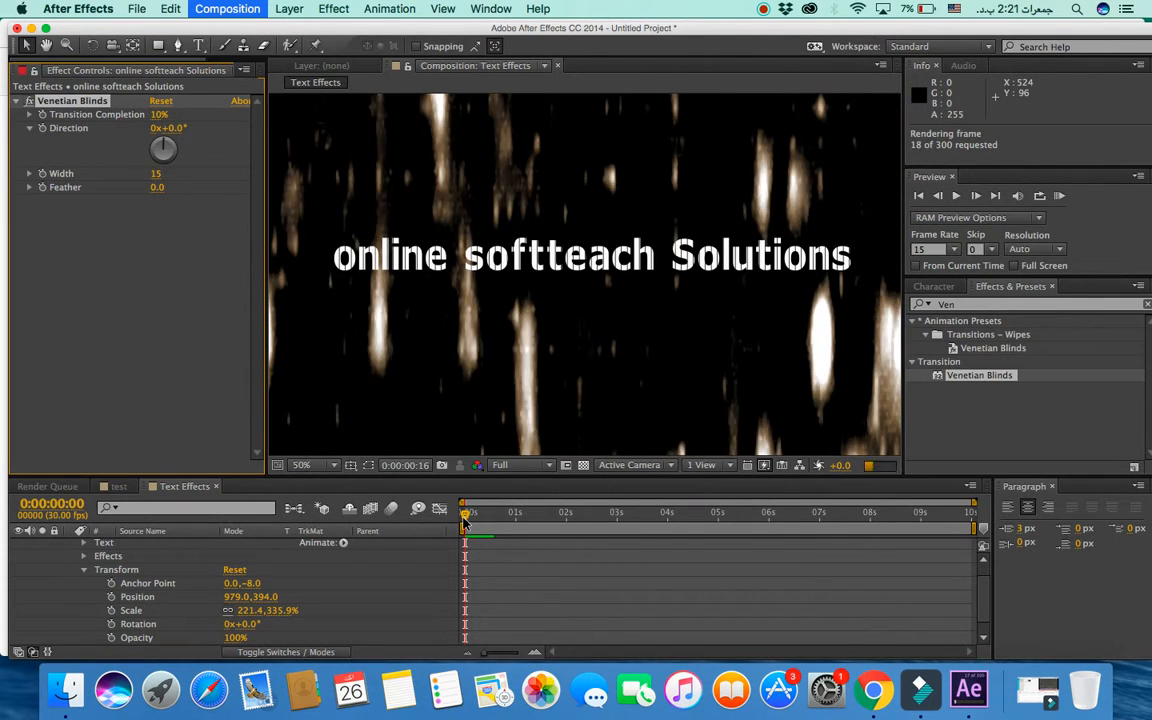
left_click(85, 578)
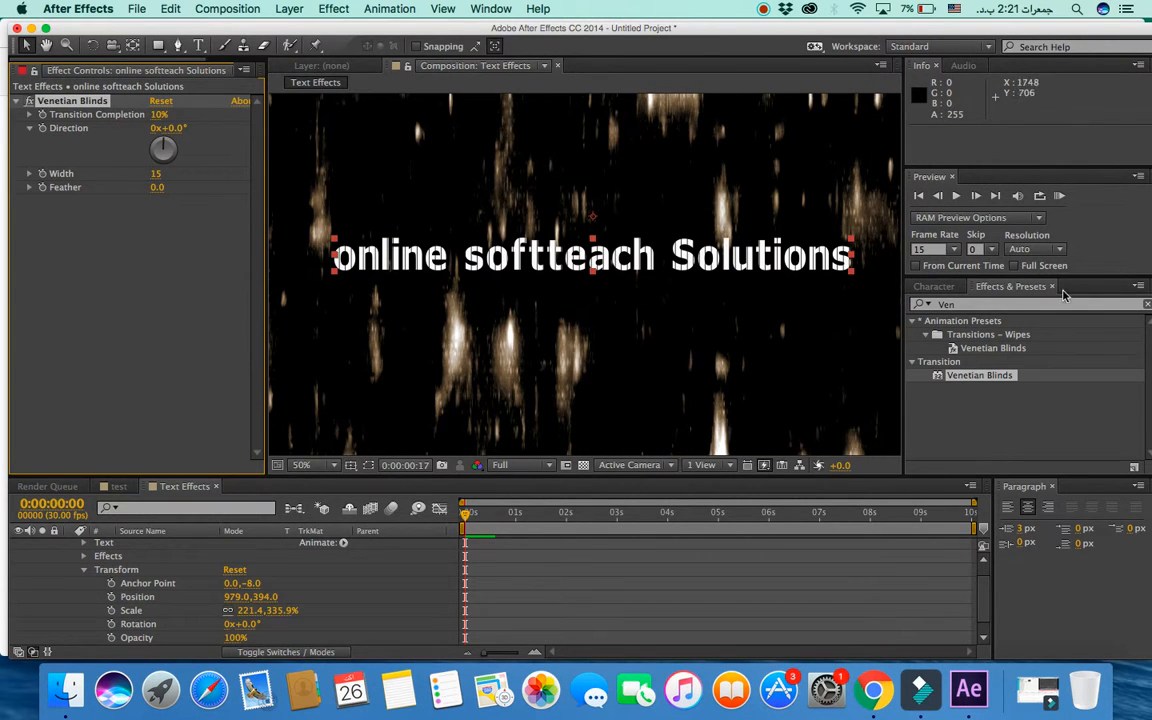
Step: Search the effects library for "Text b", apply the Text Bounce preset to the text layer and scrub the timeline back to 0:00
left_click(991, 304)
key("BackSpace")
key("BackSpace")
key("BackSpace")
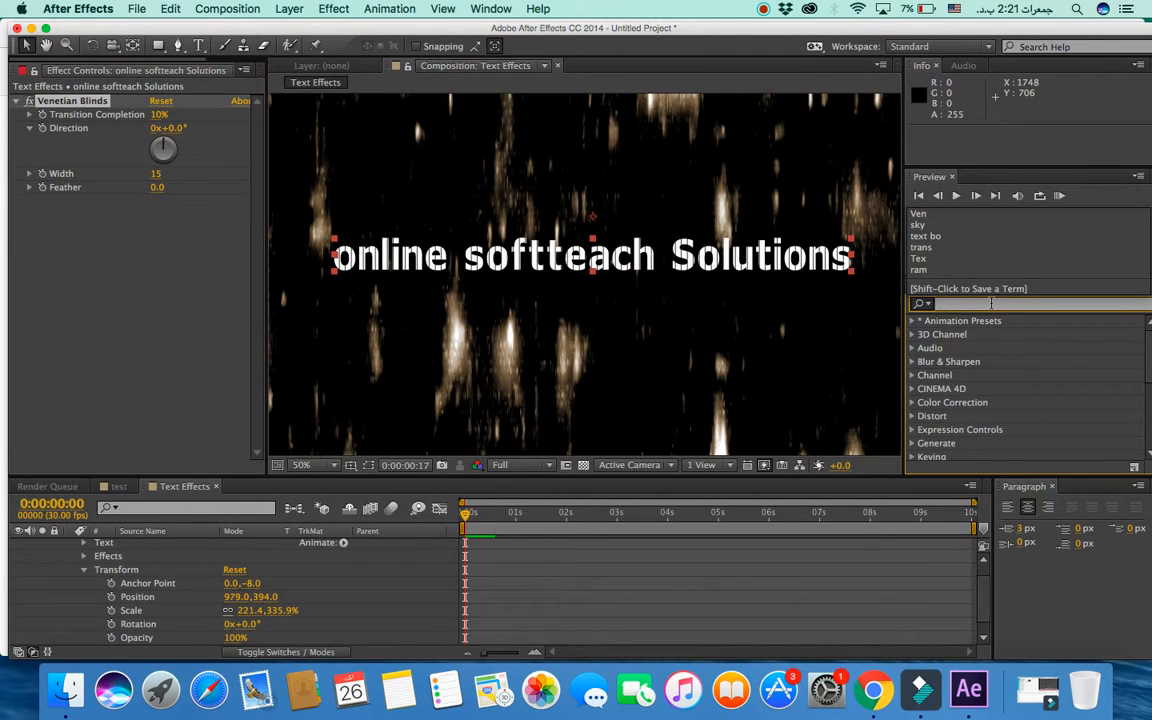
left_click(991, 303)
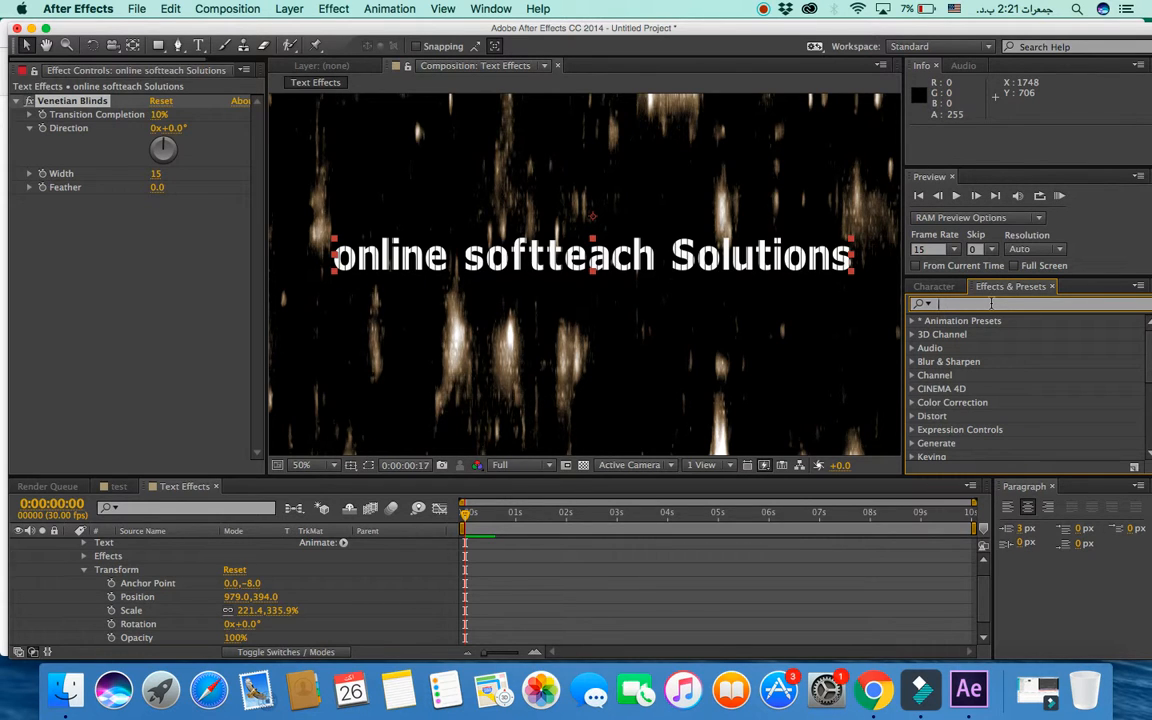
type("Text")
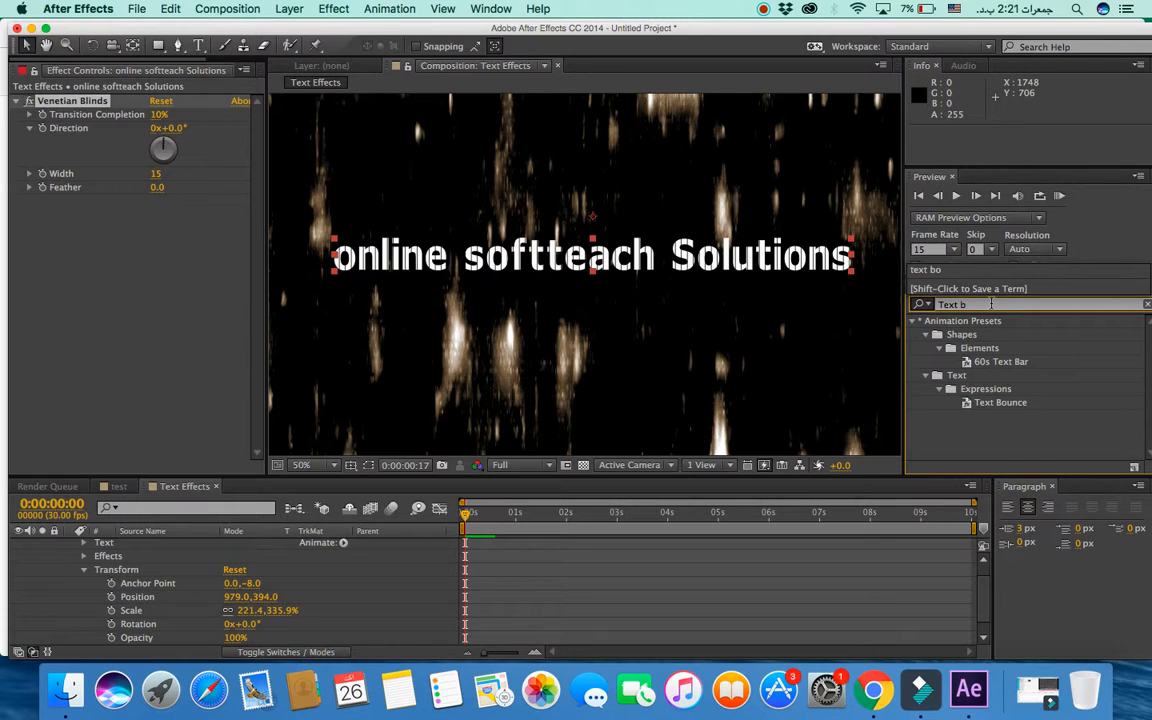
type(" b")
left_click_drag(1000, 402, 716, 261)
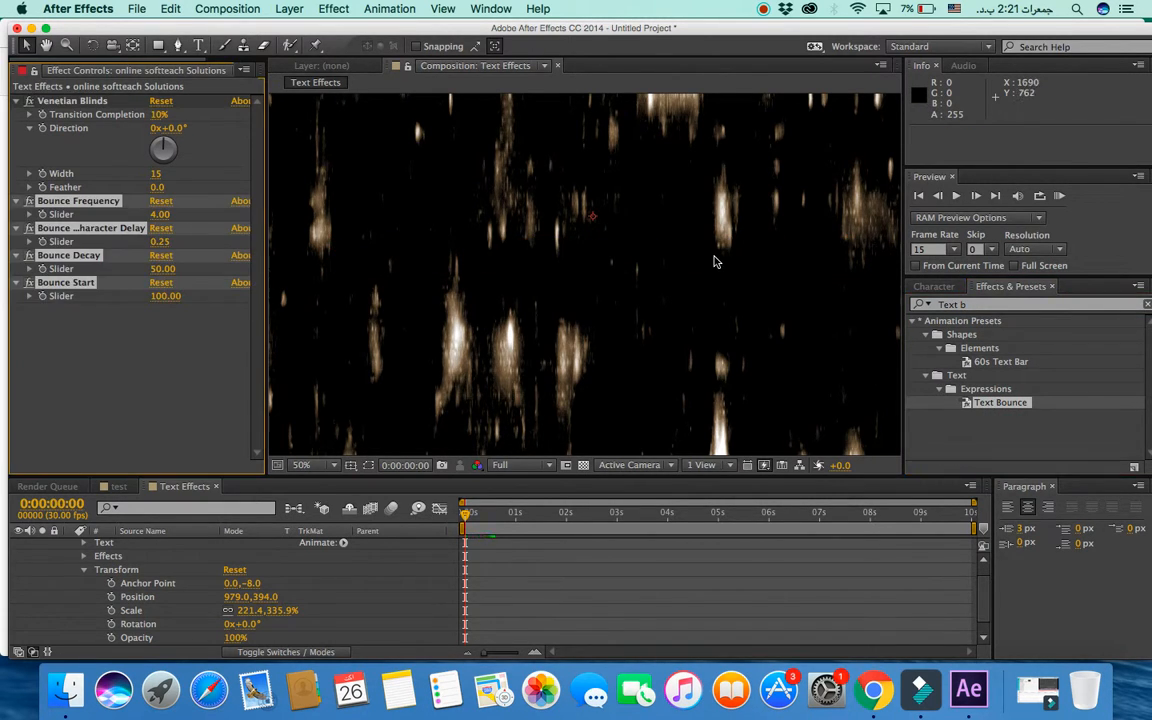
left_click(467, 513)
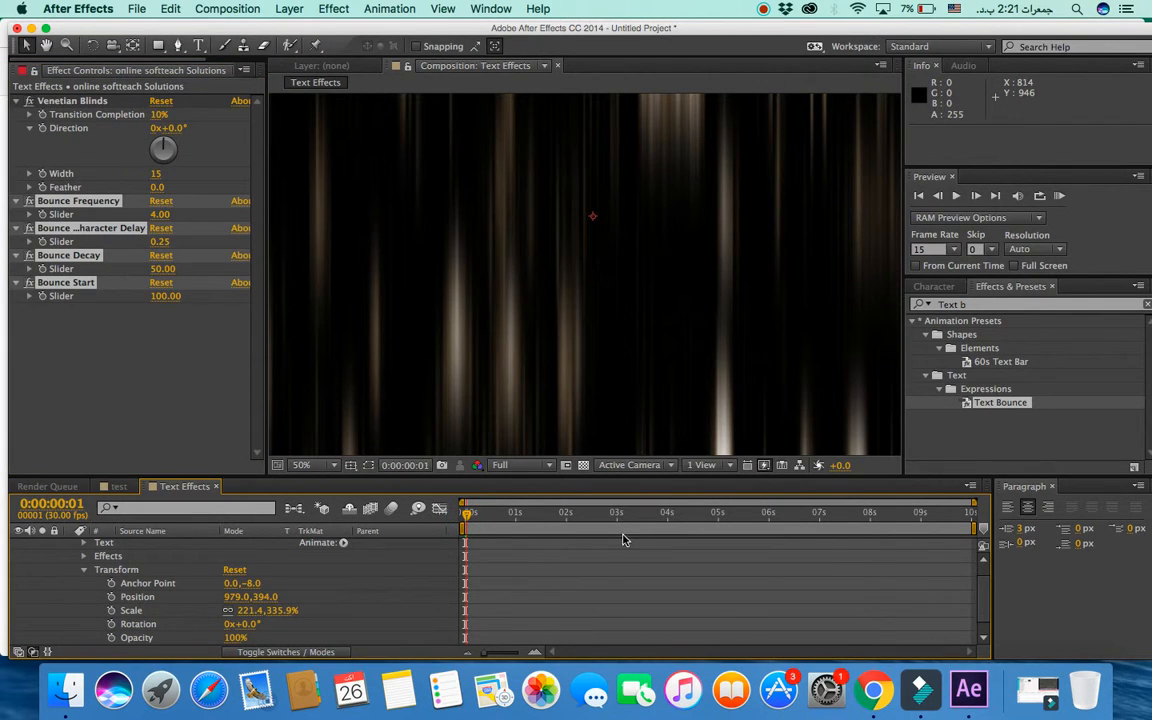
left_click_drag(623, 540, 440, 528)
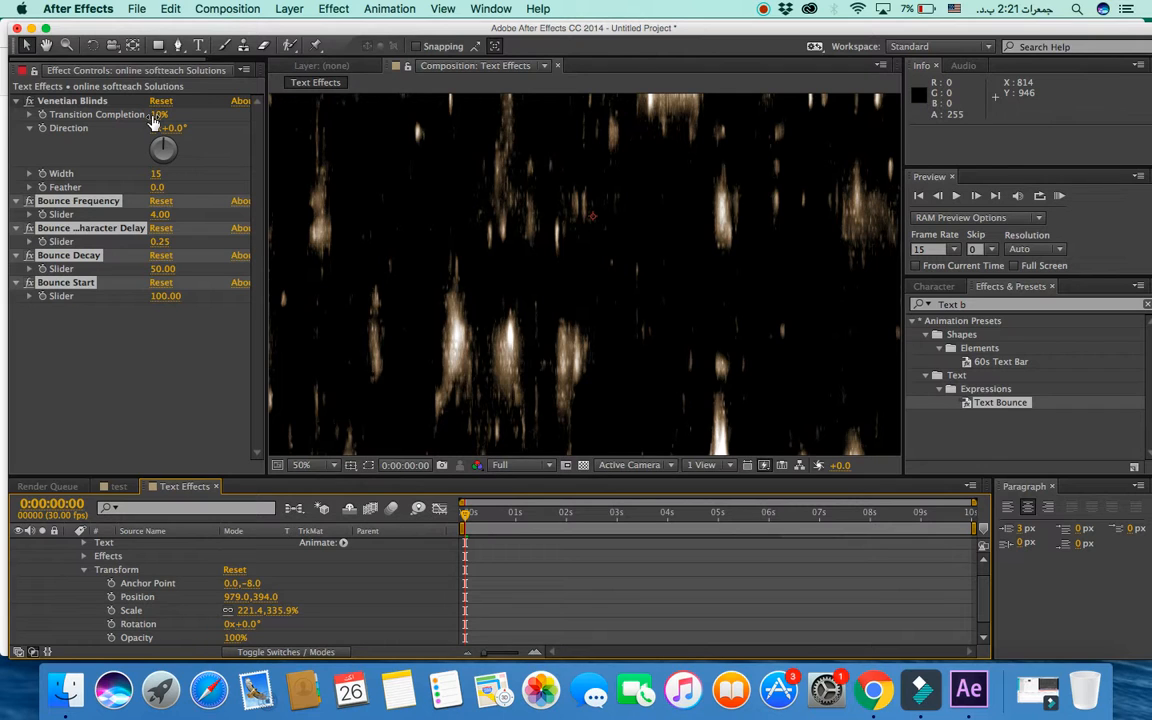
Step: Set the Venetian Blinds Transition Completion to 16% and Direction to 63°, and collapse the text layer's Transform group
left_click_drag(152, 114, 228, 118)
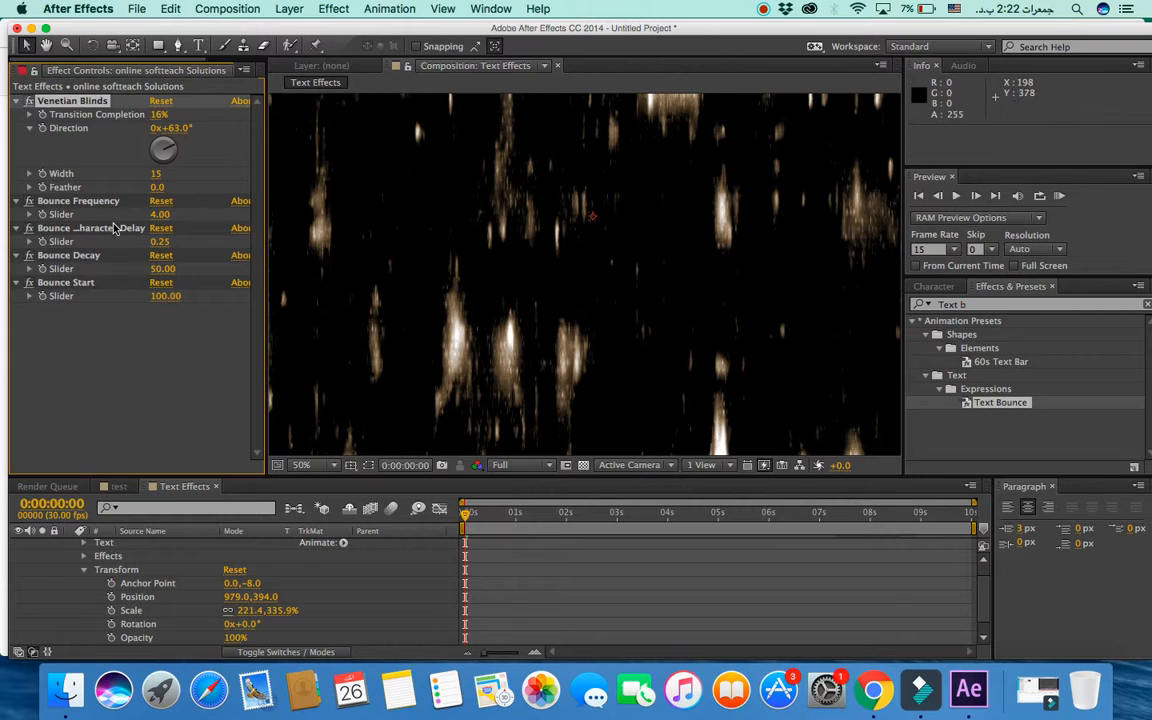
left_click(160, 188)
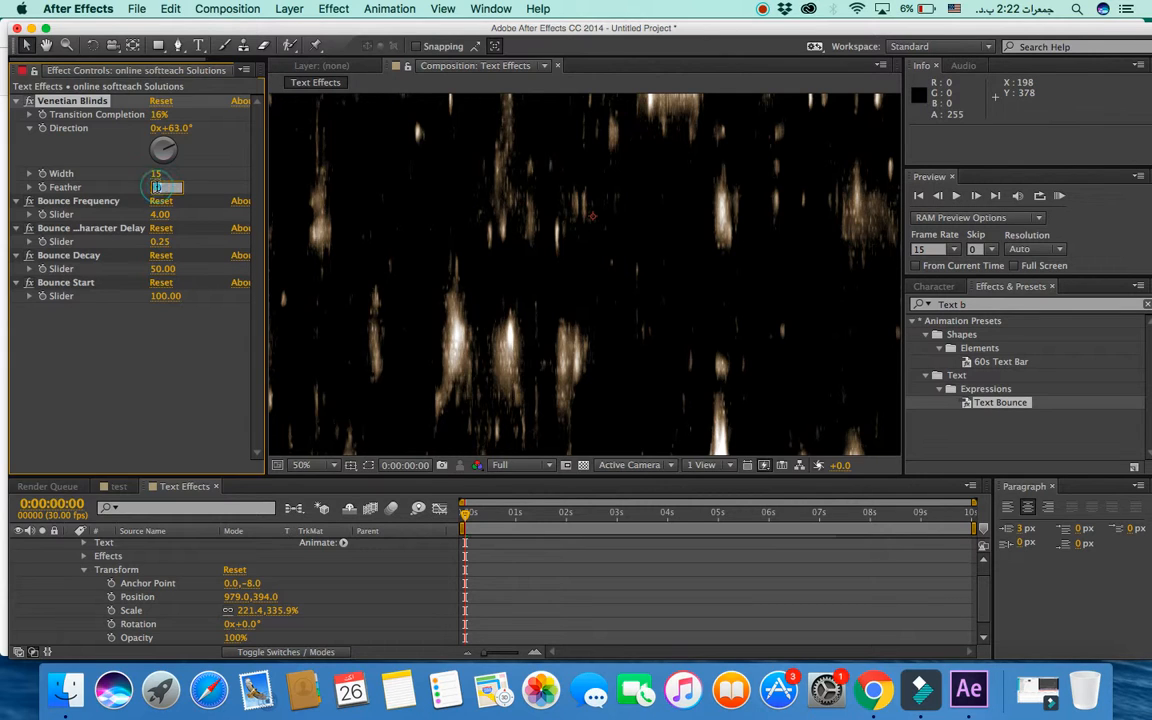
left_click(81, 572)
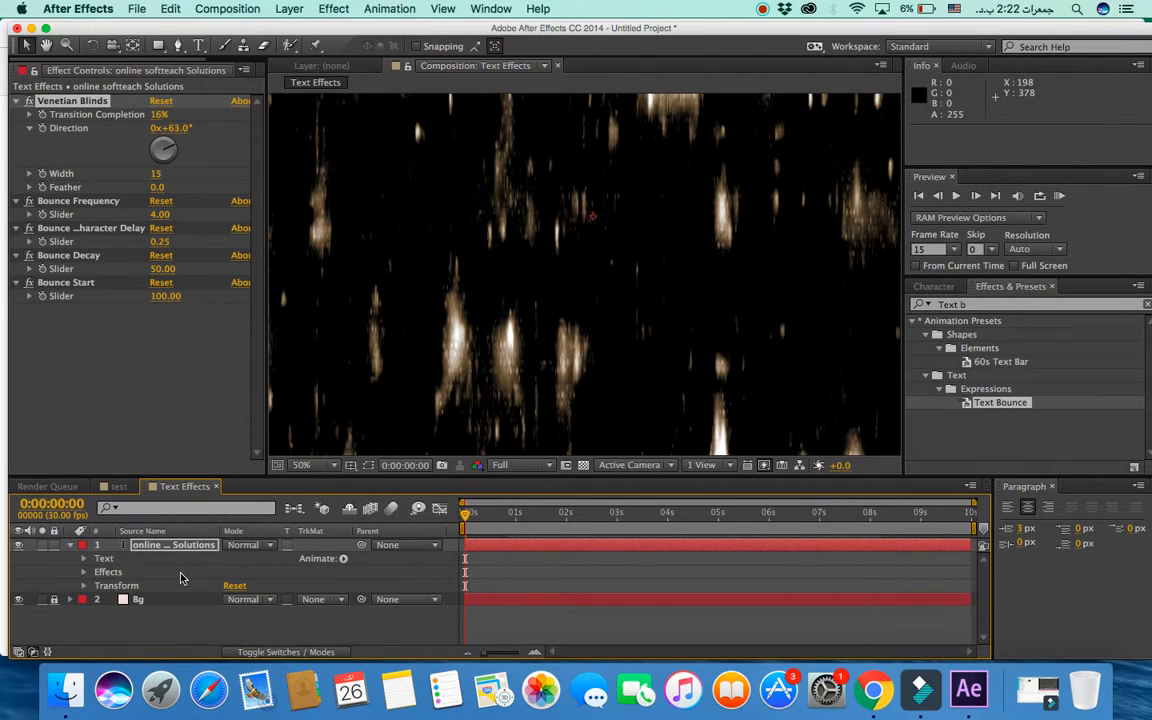
Step: Delete the text layer, undo the deletion and expand the layer's property groups again
left_click(94, 561)
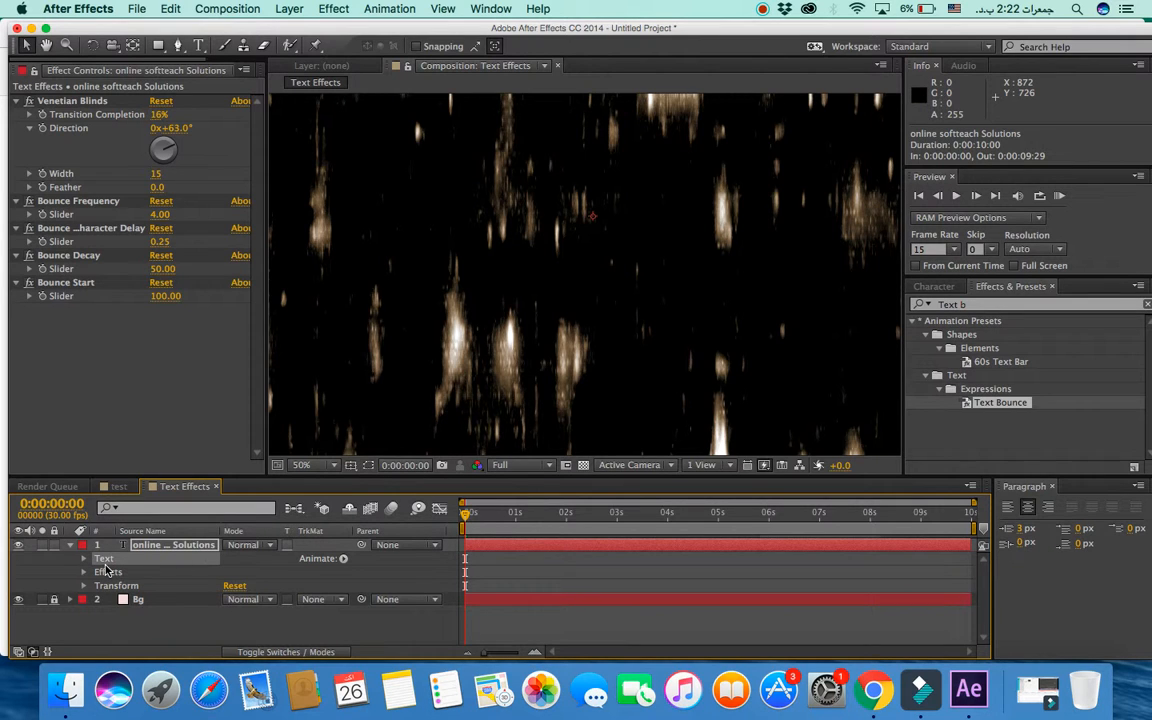
key("Delete")
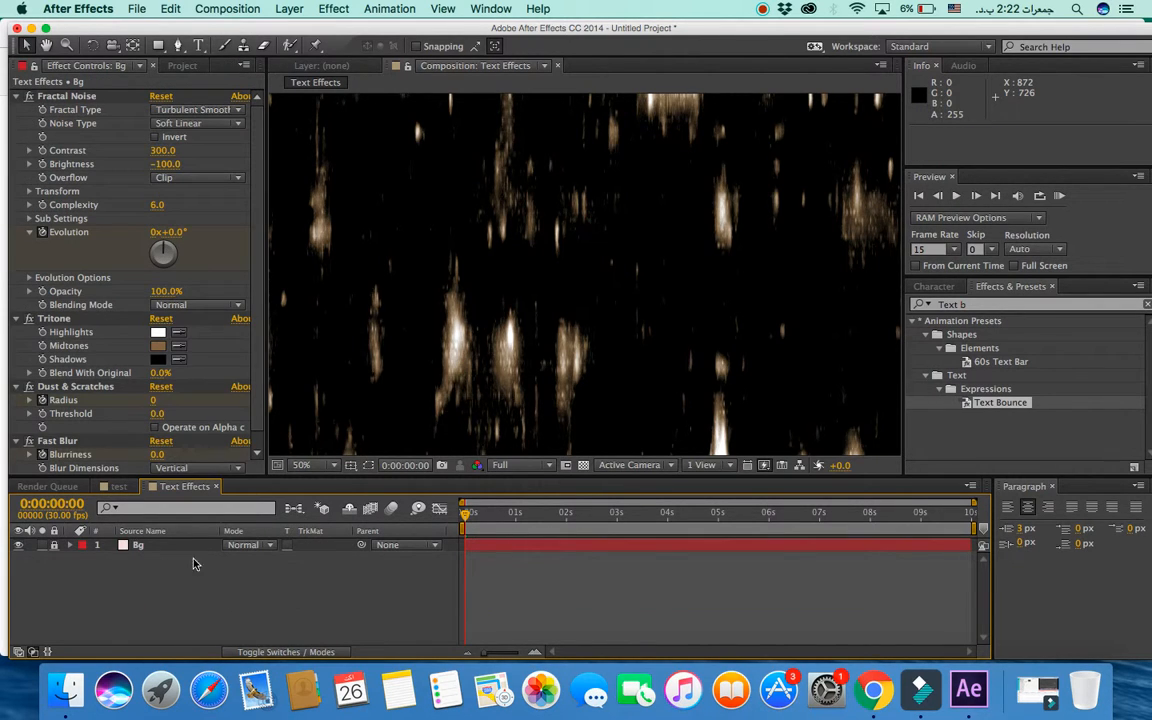
left_click(72, 545)
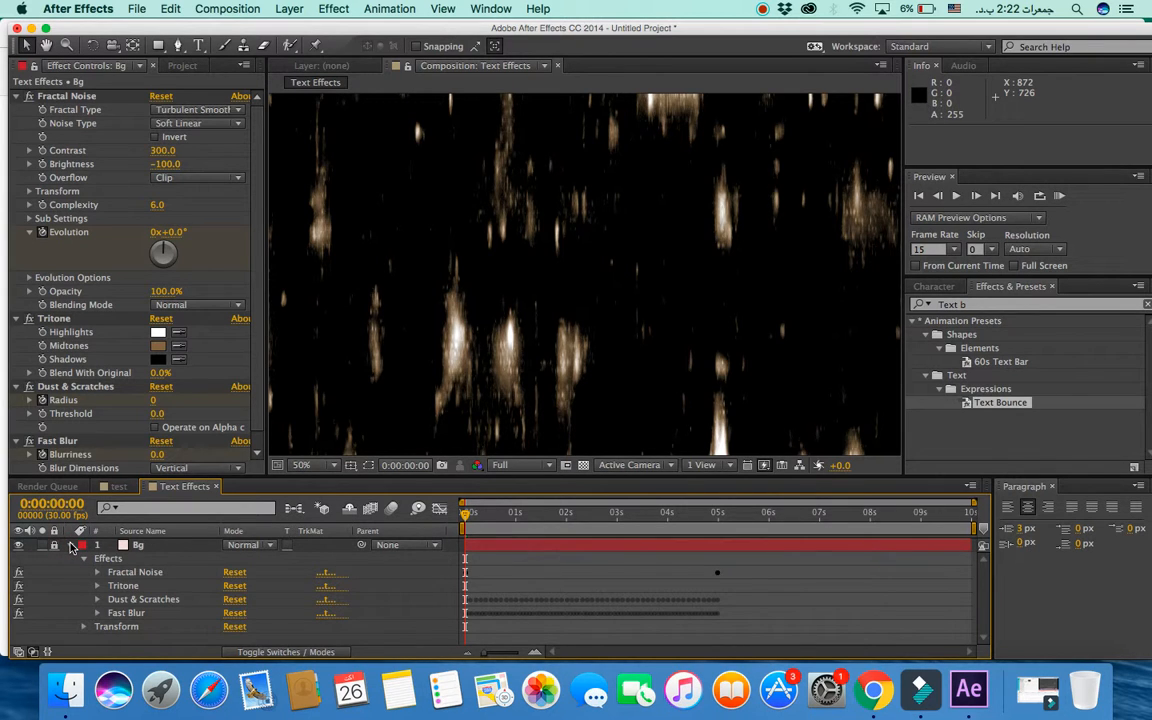
left_click(72, 545)
key("super+z")
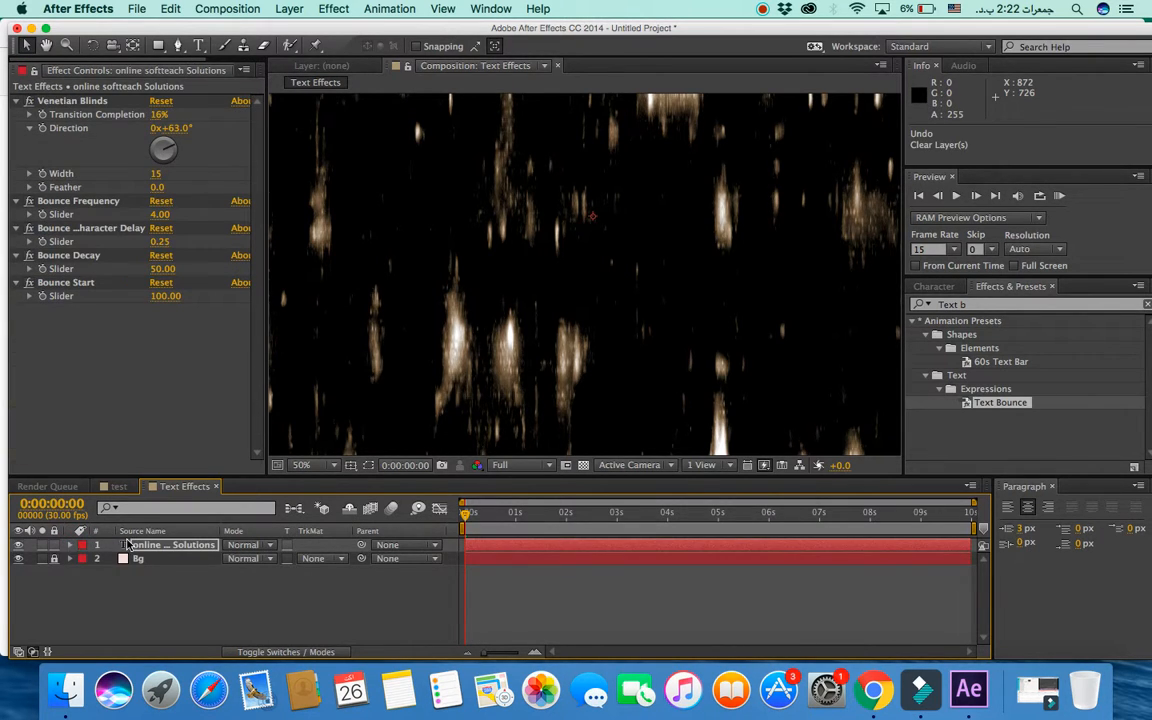
left_click(70, 545)
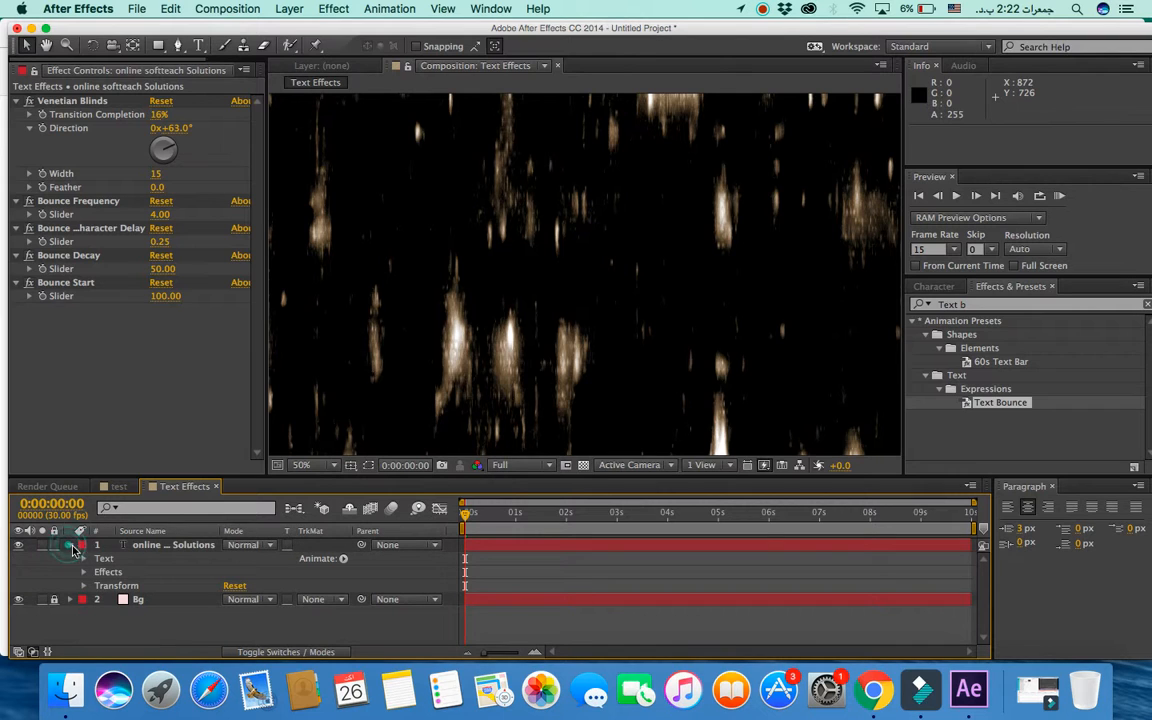
Step: Expand the text layer's Transform group and set its horizontal Position to 1003
left_click(106, 562)
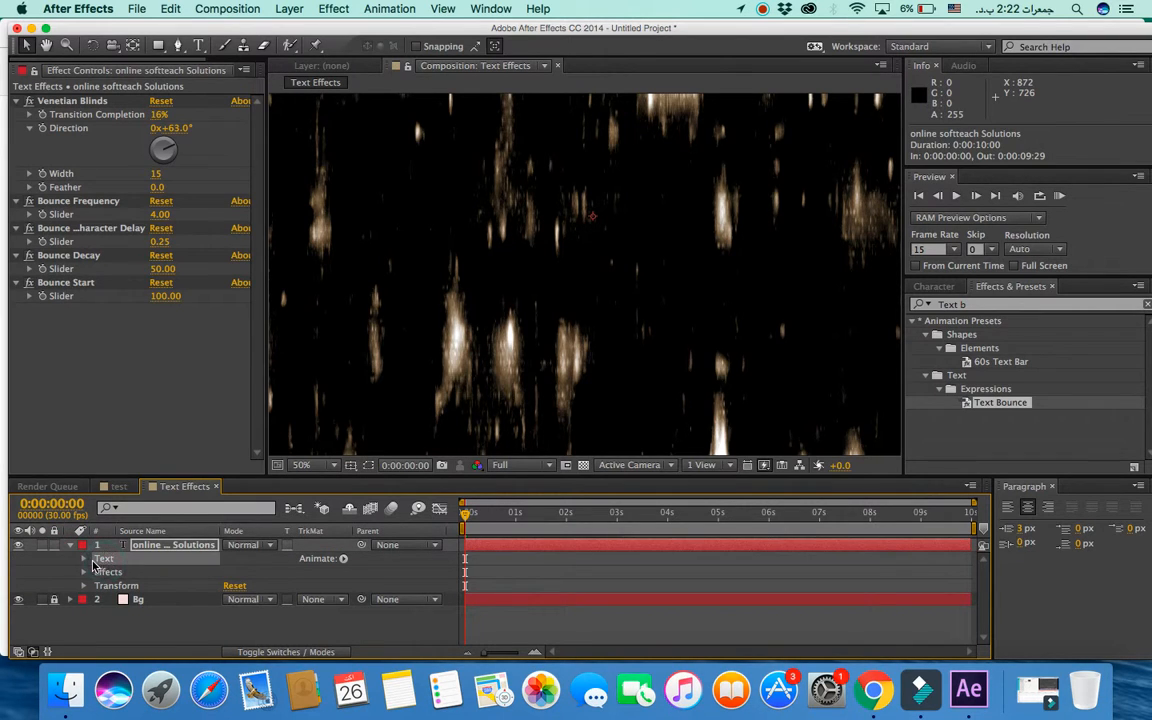
left_click(100, 586)
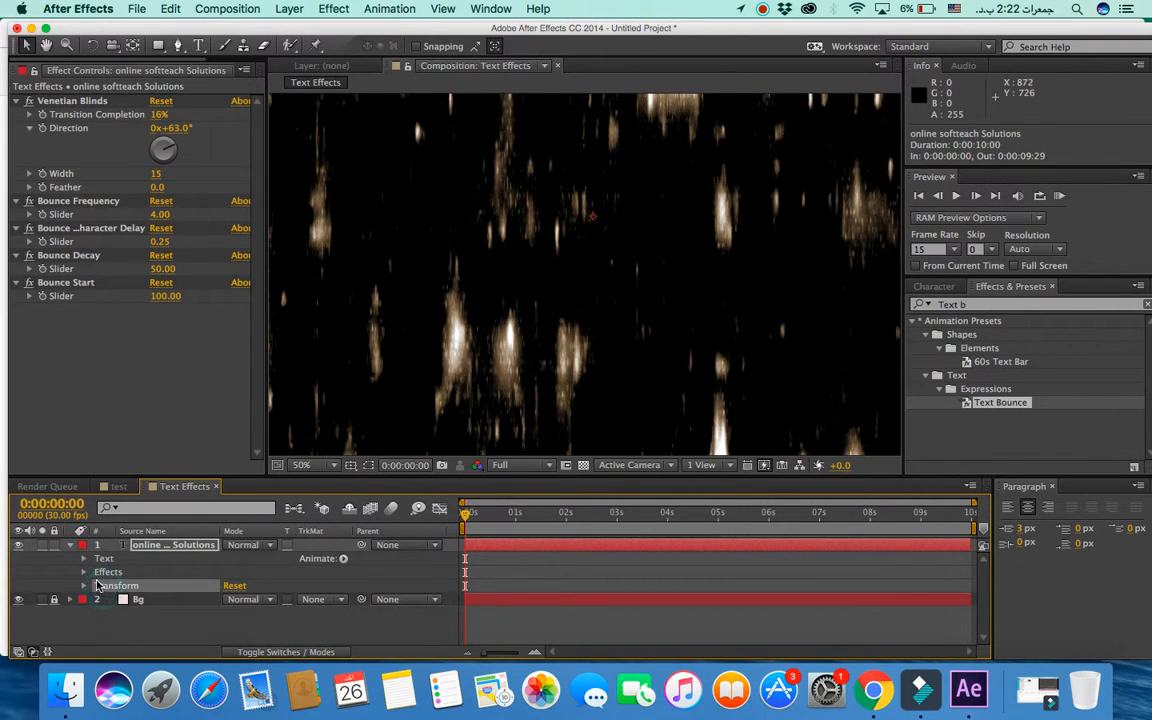
left_click(84, 586)
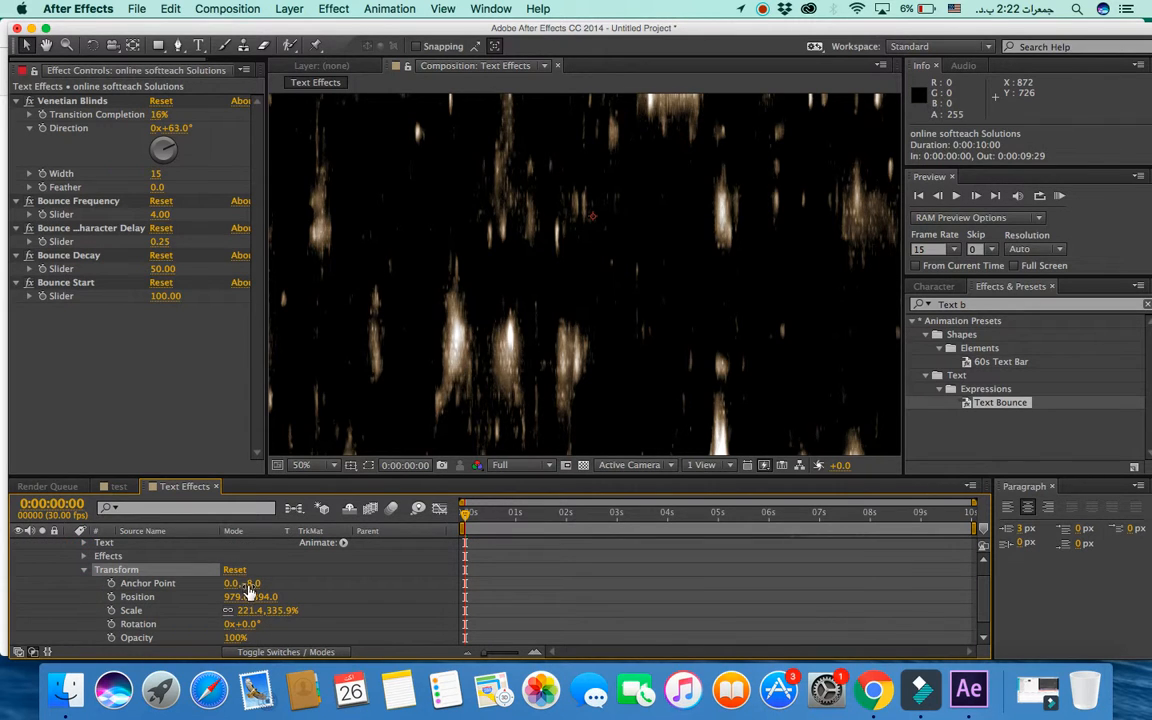
mouse_move(226, 596)
left_mouse_down()
mouse_move(210, 596)
mouse_move(243, 596)
left_mouse_up()
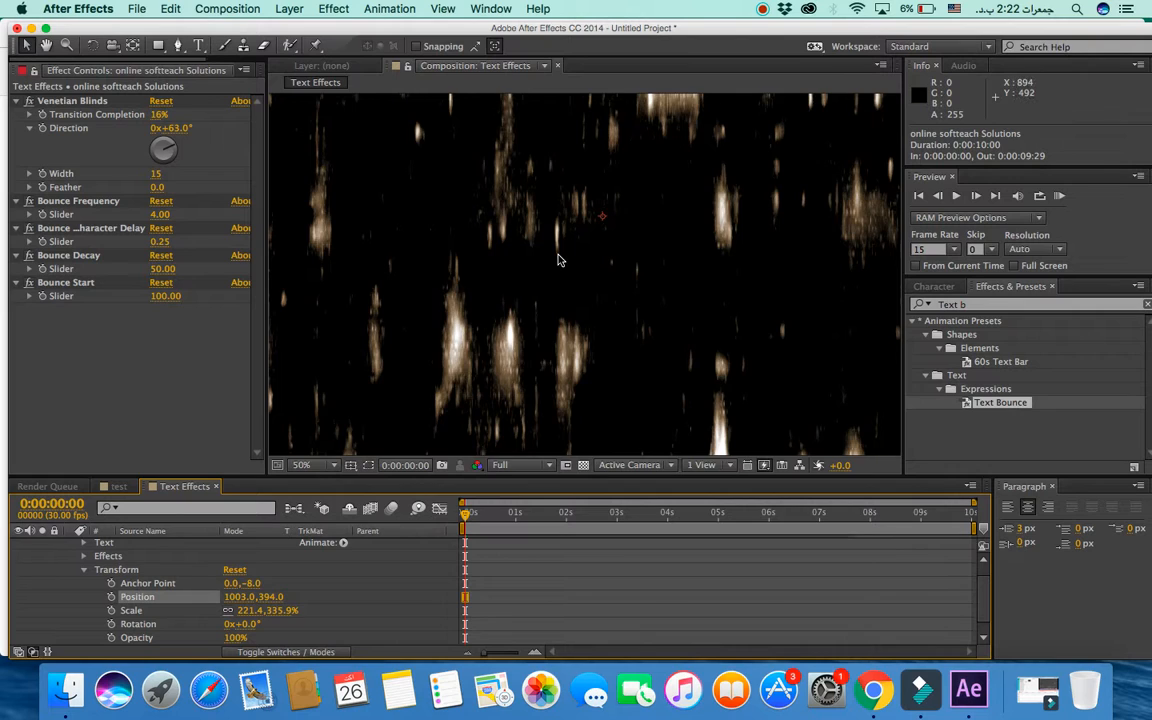
Step: Move the off-frame text layer down into the middle of the composition, to a Position of about 999, 1542
scroll(558, 258, "up", 5)
scroll(558, 260, "down", 10)
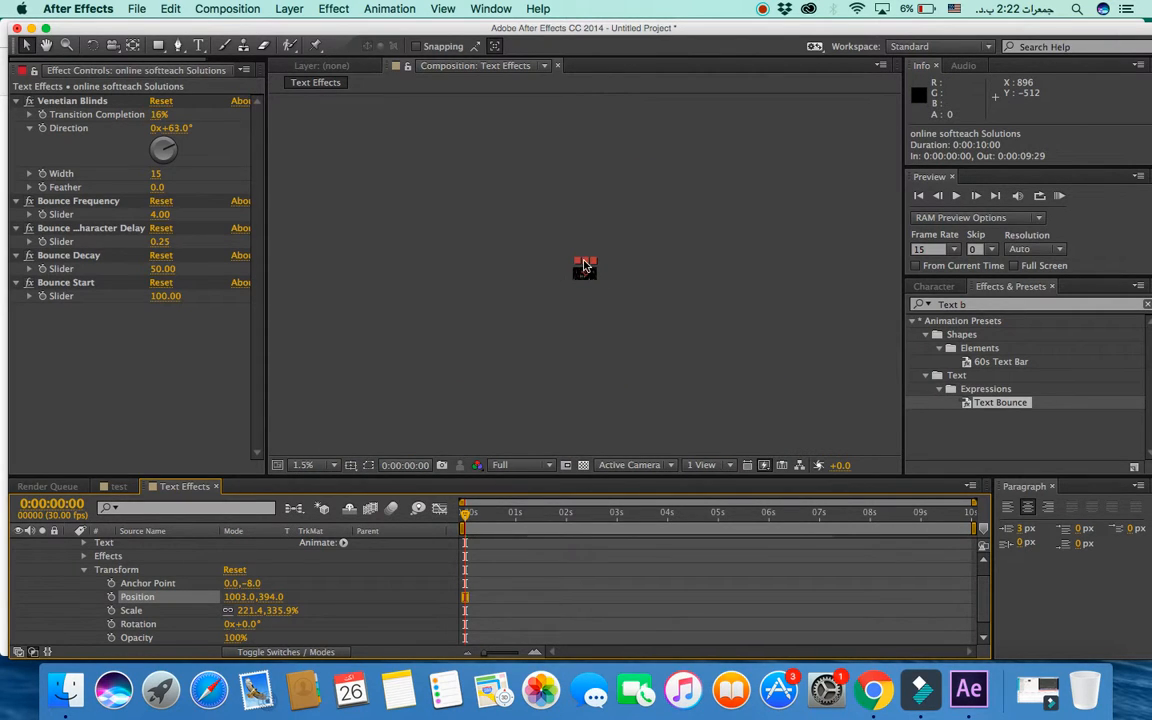
scroll(585, 265, "up", 4)
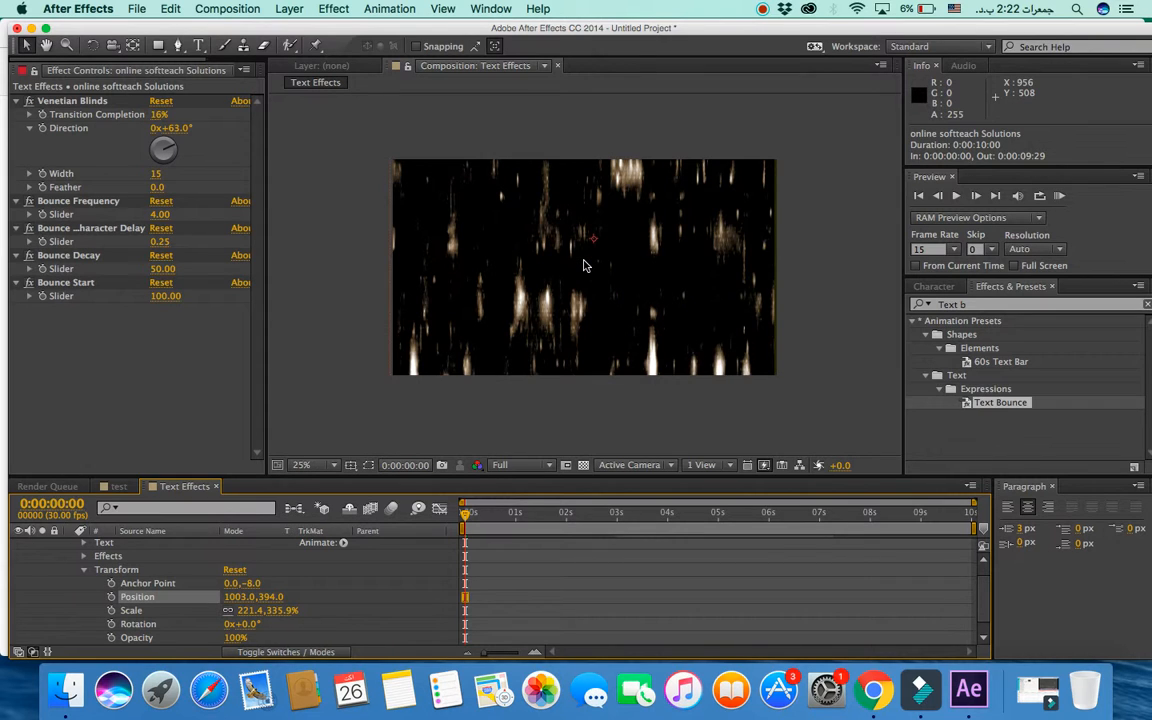
scroll(585, 265, "down", 1)
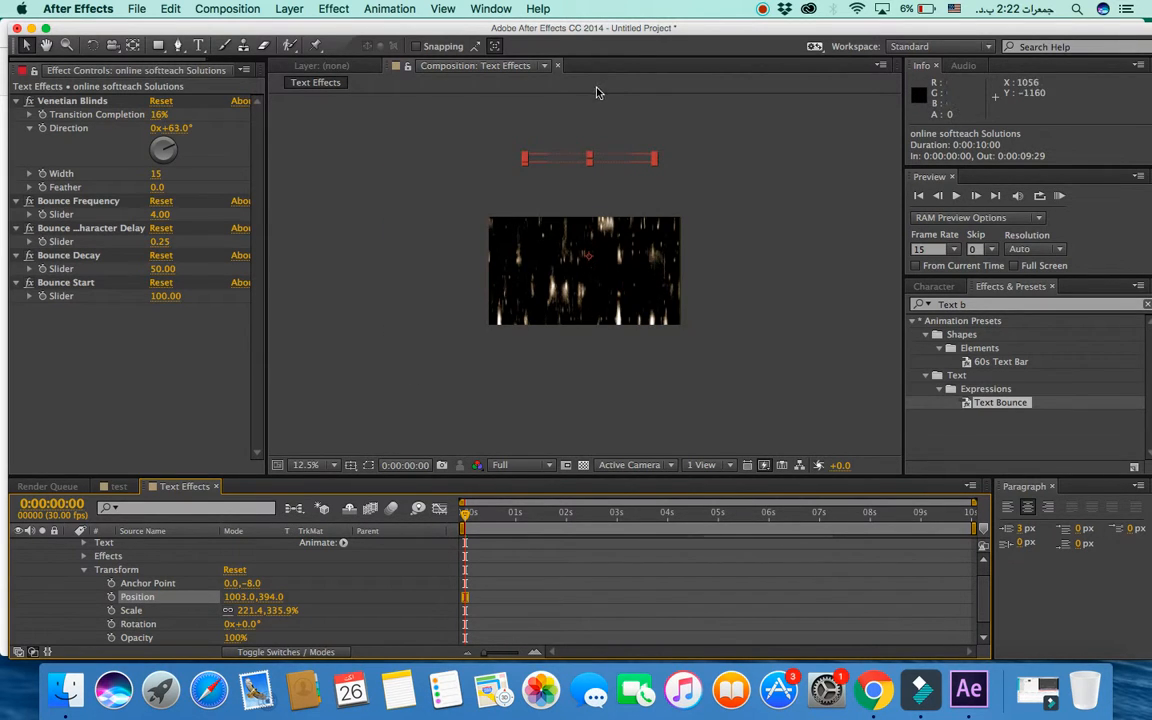
left_click_drag(557, 162, 556, 261)
scroll(557, 265, "up", 3)
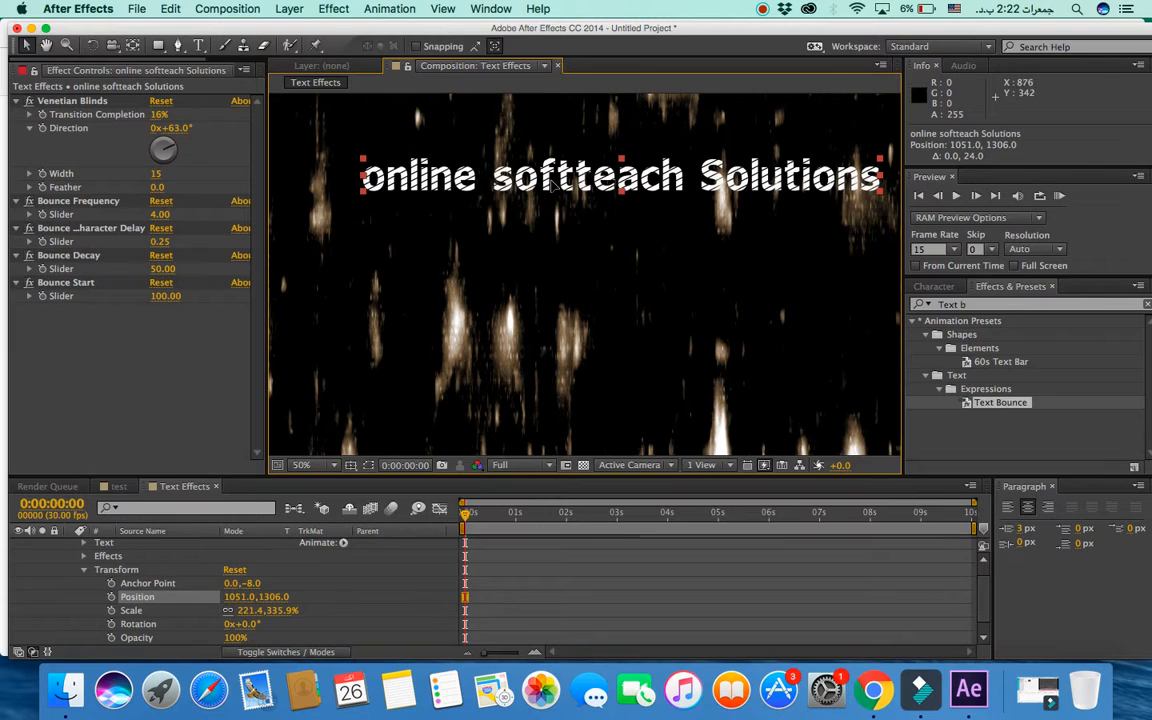
left_click_drag(551, 186, 530, 279)
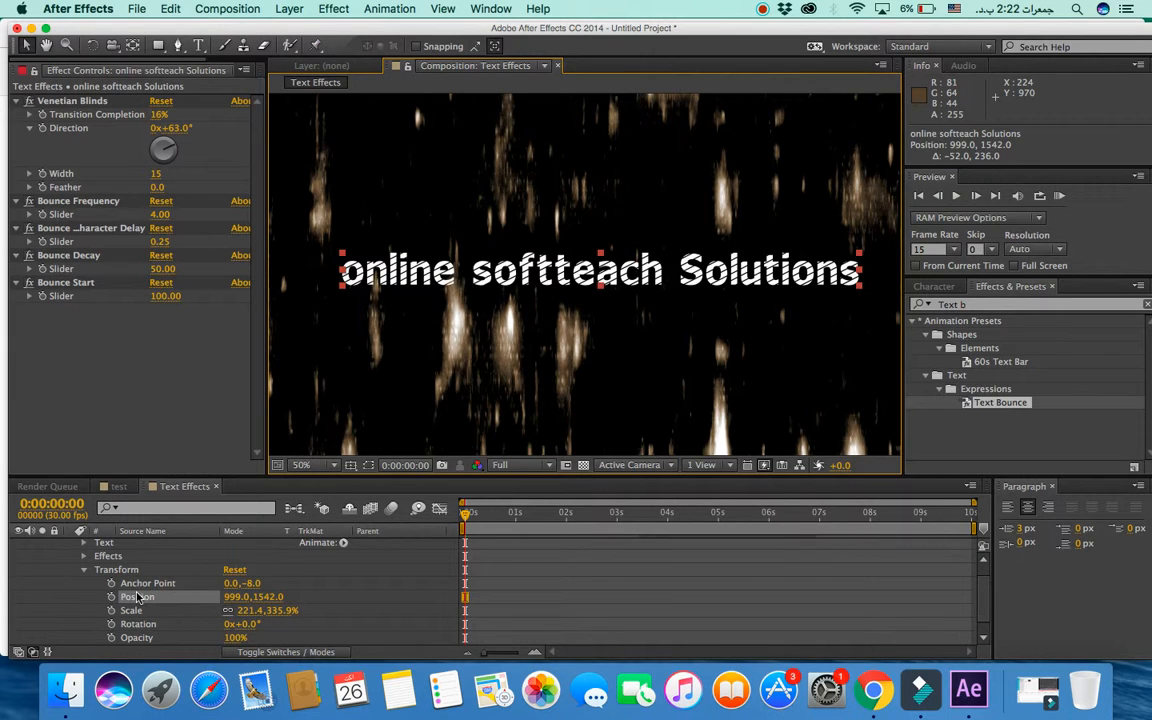
Step: Run a RAM preview of the Text Effects composition and dismiss the low-battery notification
left_click(333, 9)
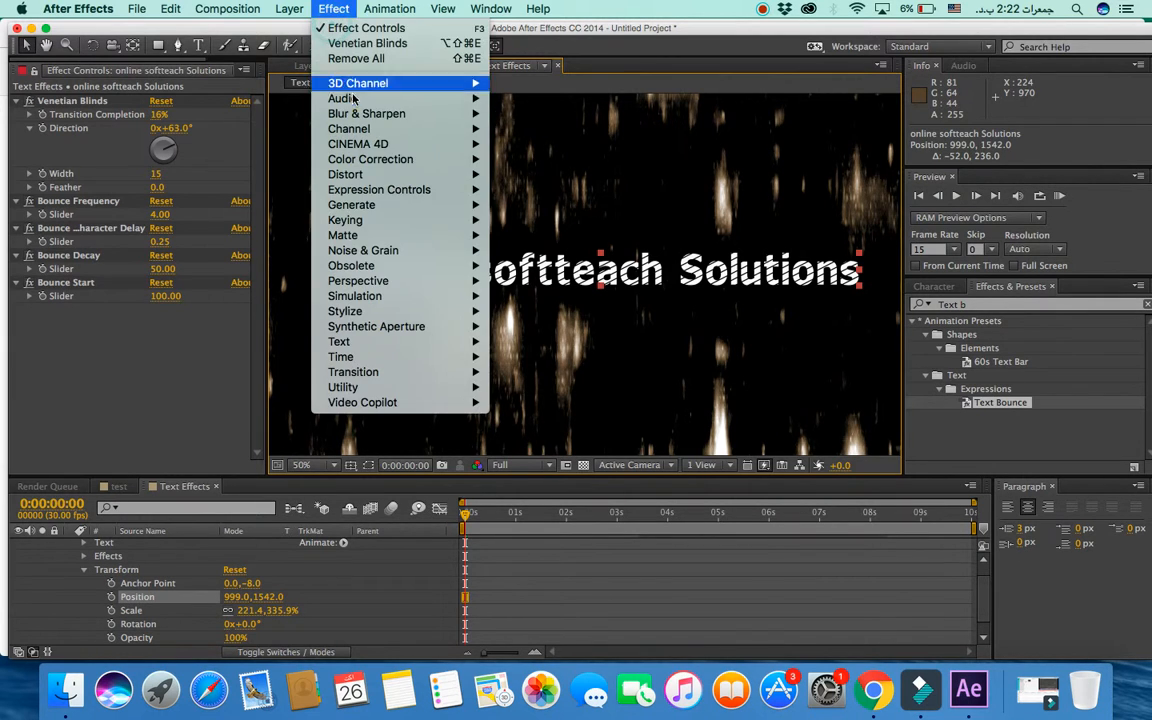
mouse_move(228, 9)
mouse_move(280, 212)
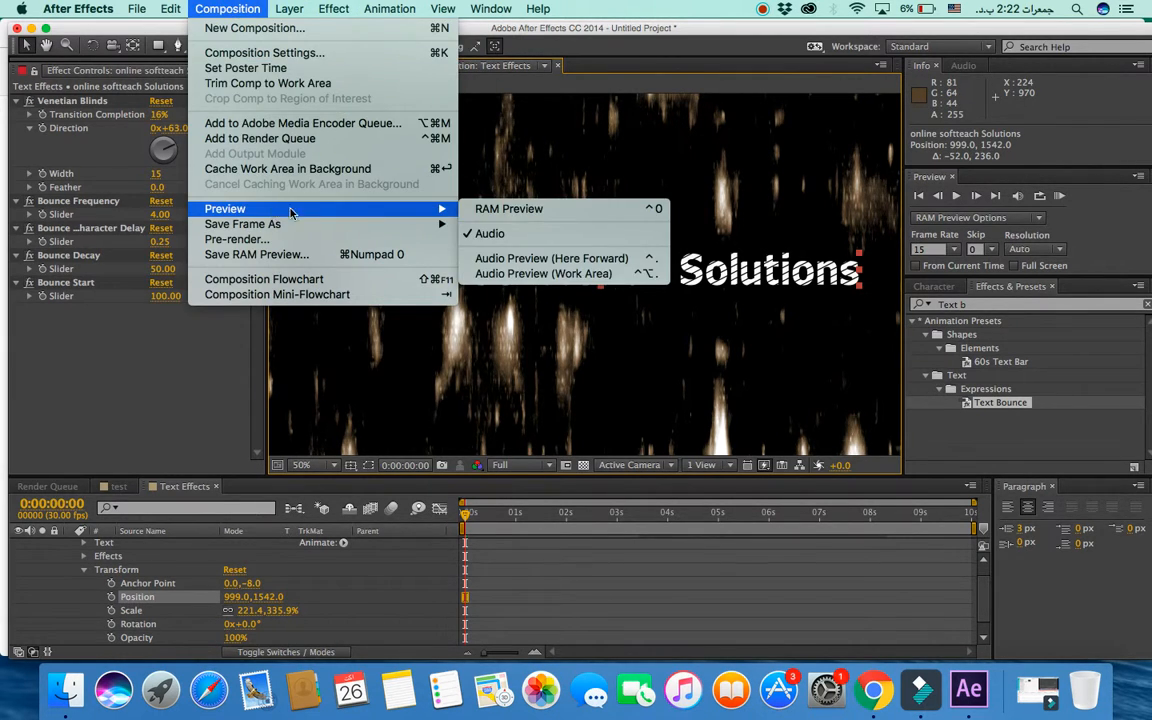
left_click(700, 211)
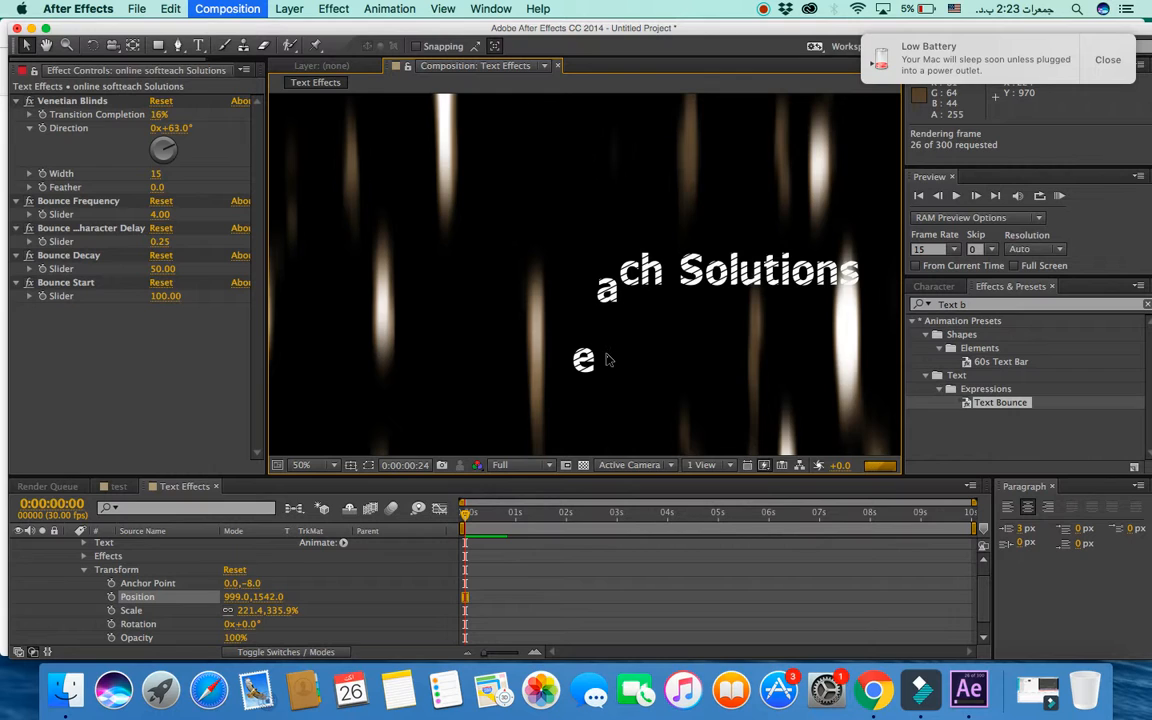
left_click(1108, 62)
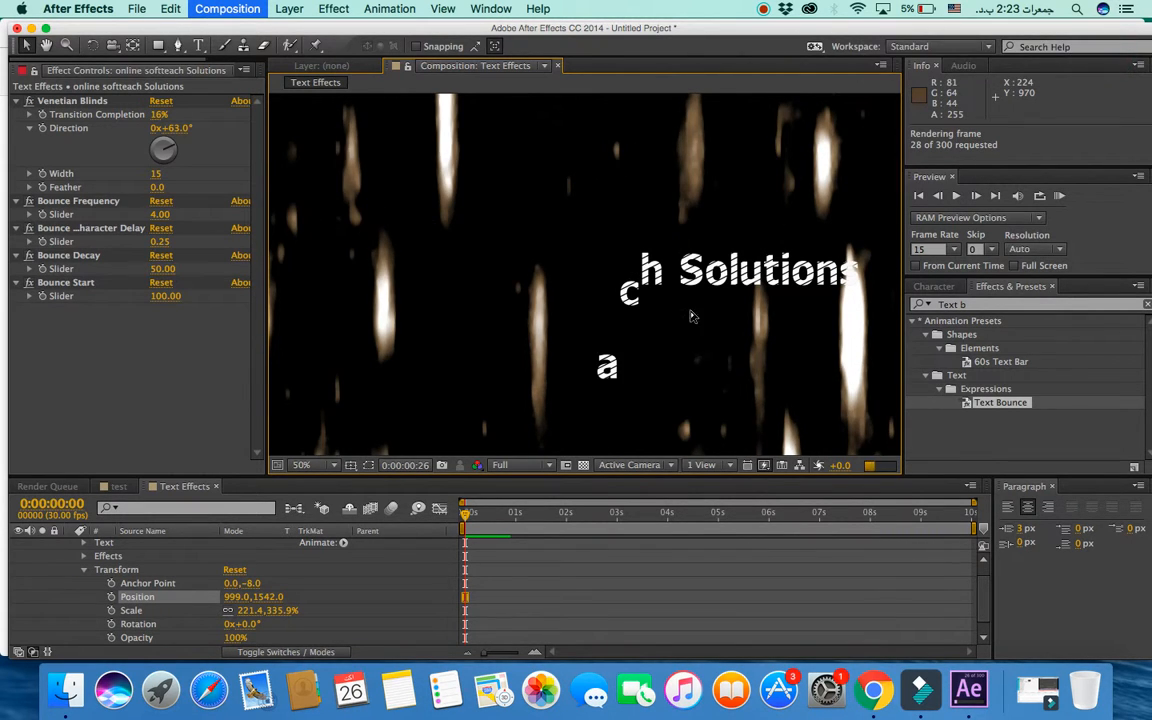